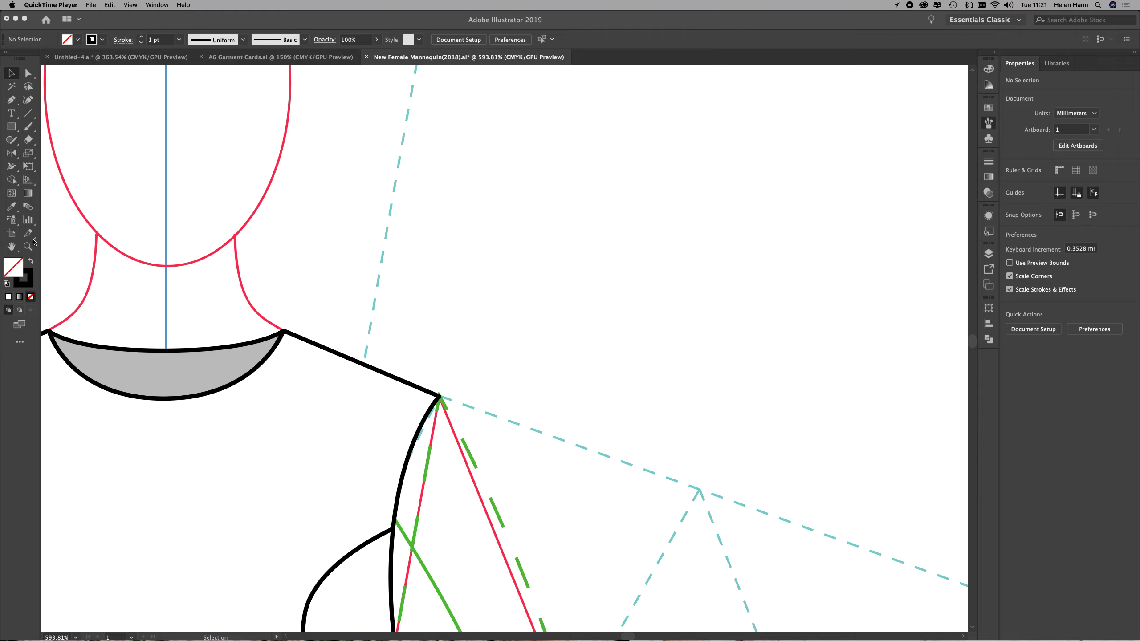
Zoom in on the shoulder corner and draw a 1 pt long line segment
{"action": "left_click", "coordinate": [405, 309]}
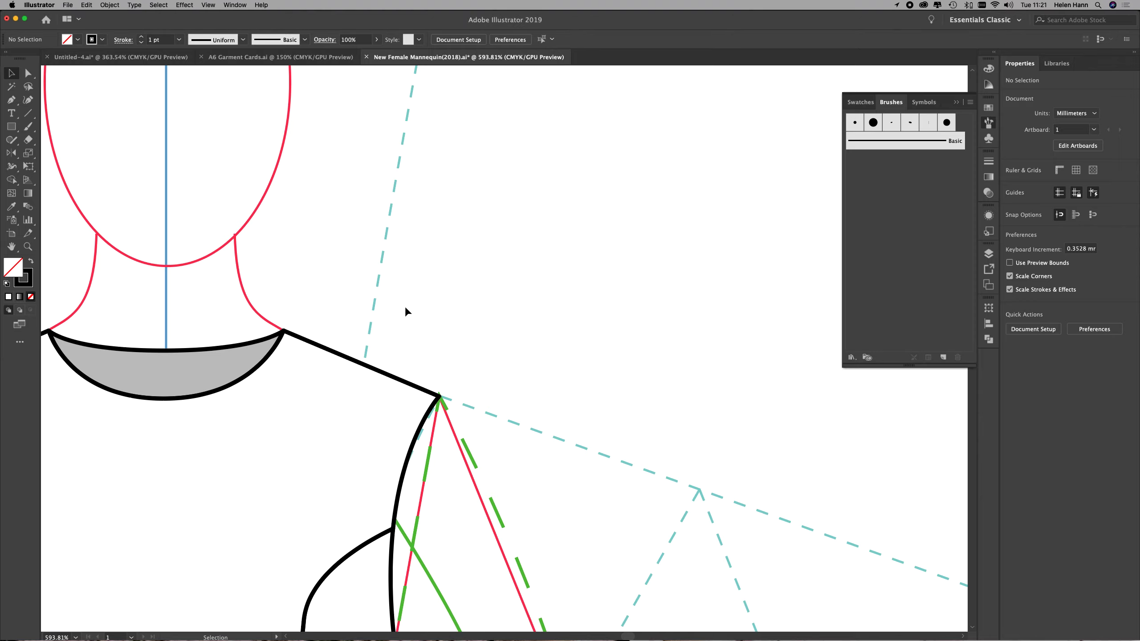
{"action": "left_click", "coordinate": [28, 247]}
{"action": "left_click_drag", "start_coordinate": [429, 302], "coordinate": [524, 305]}
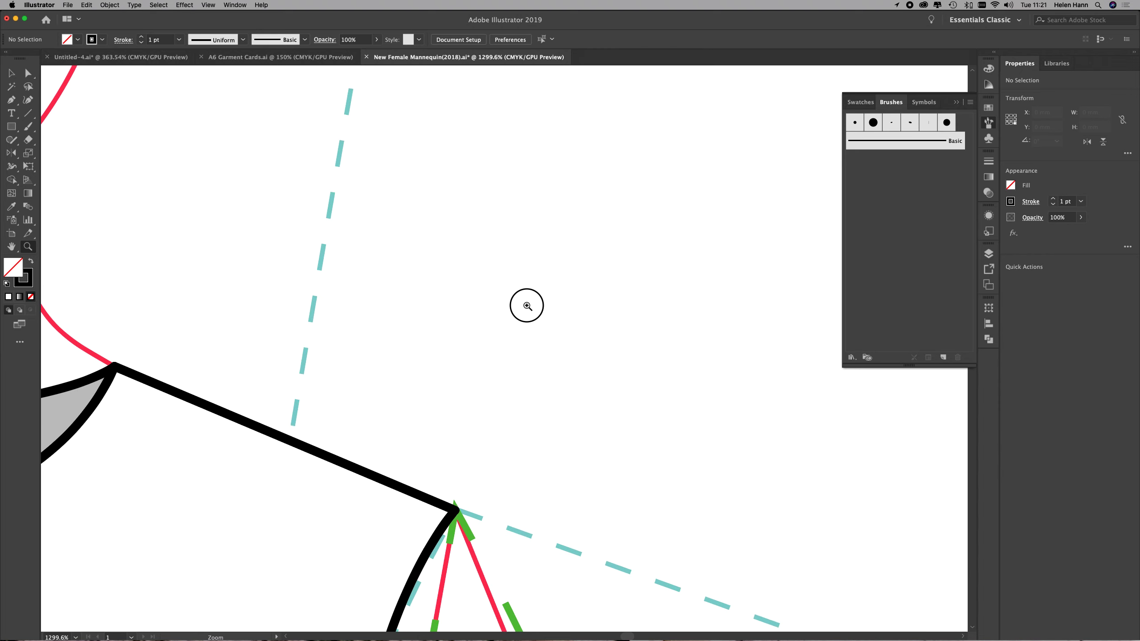
{"action": "left_click", "coordinate": [28, 115]}
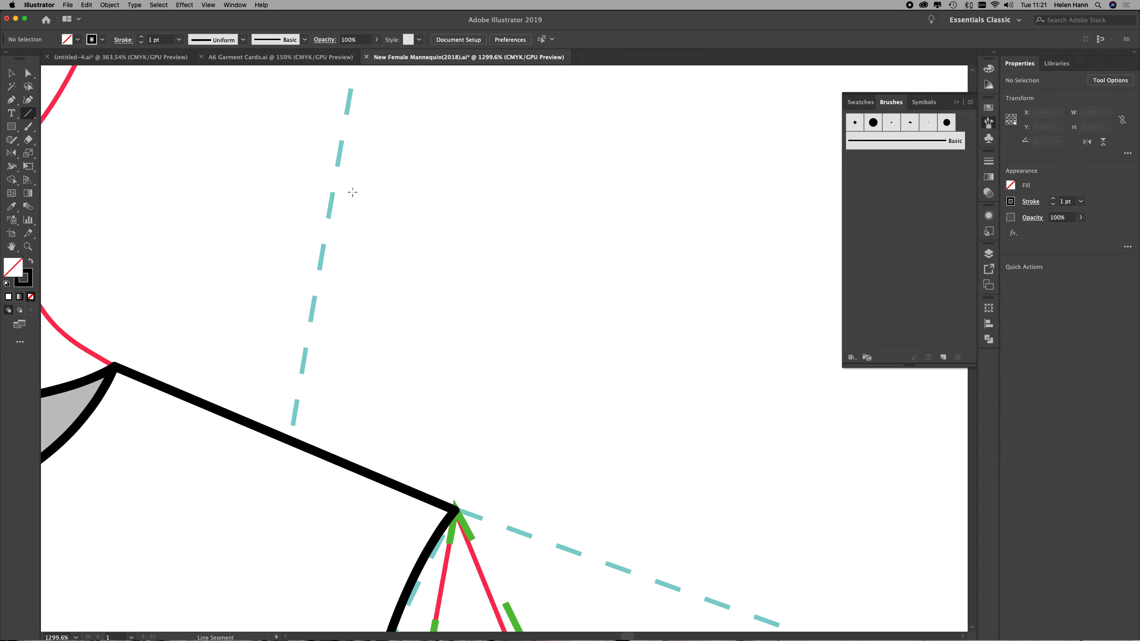
{"action": "left_click", "coordinate": [415, 233]}
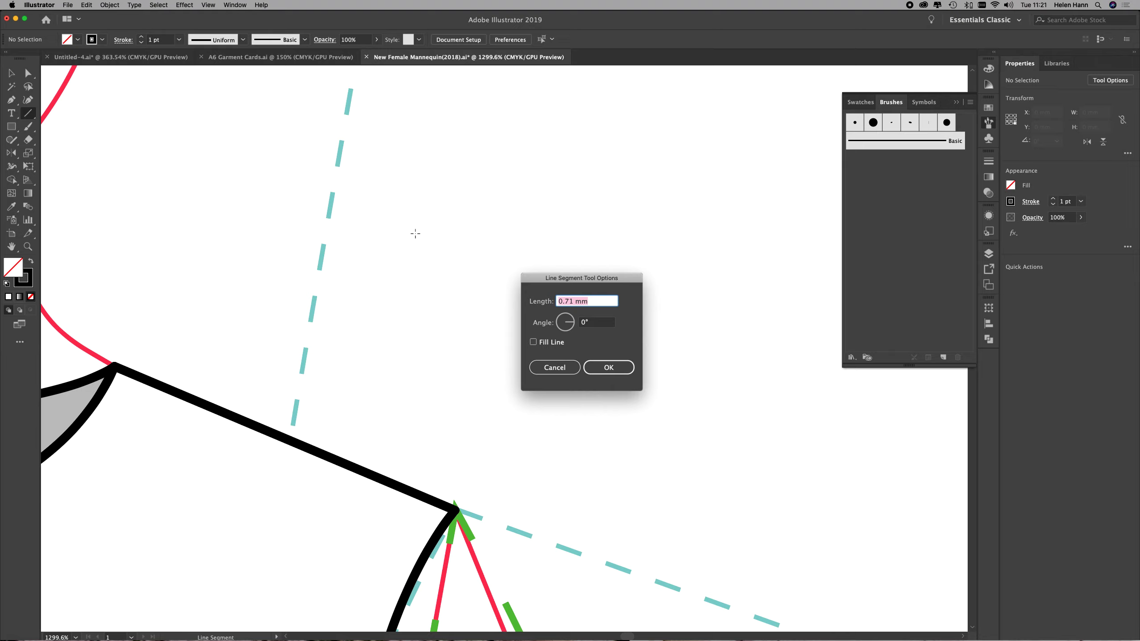
{"action": "type", "text": "1pt"}
{"action": "left_click", "coordinate": [606, 368]}
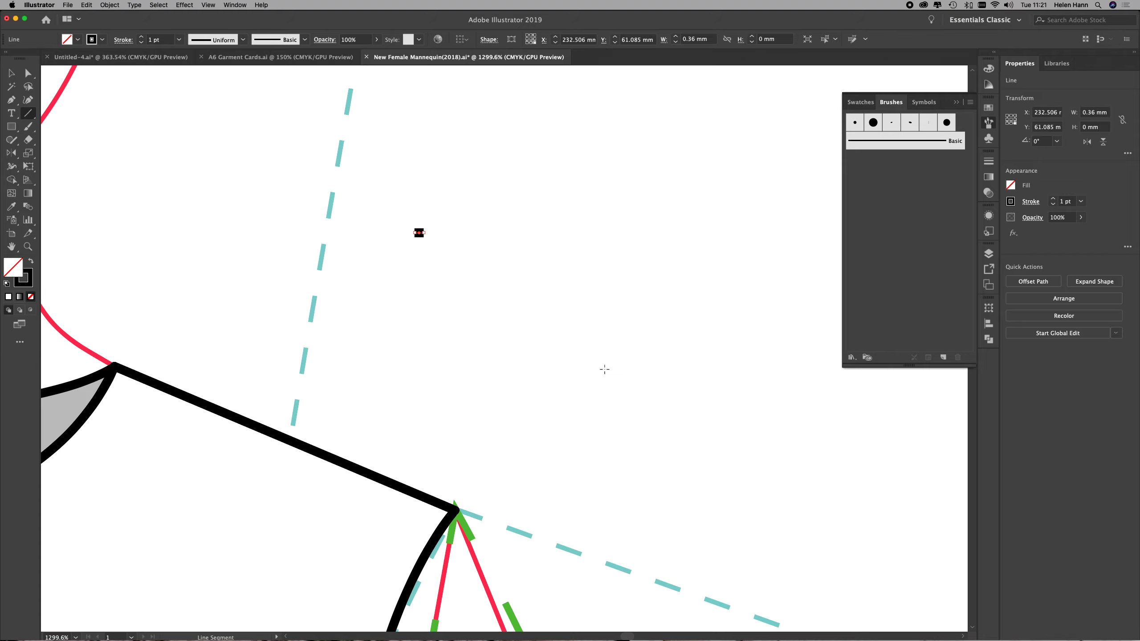
Give the line a 0.25 pt stroke with round caps, then zoom in closer
{"action": "left_click", "coordinate": [989, 163]}
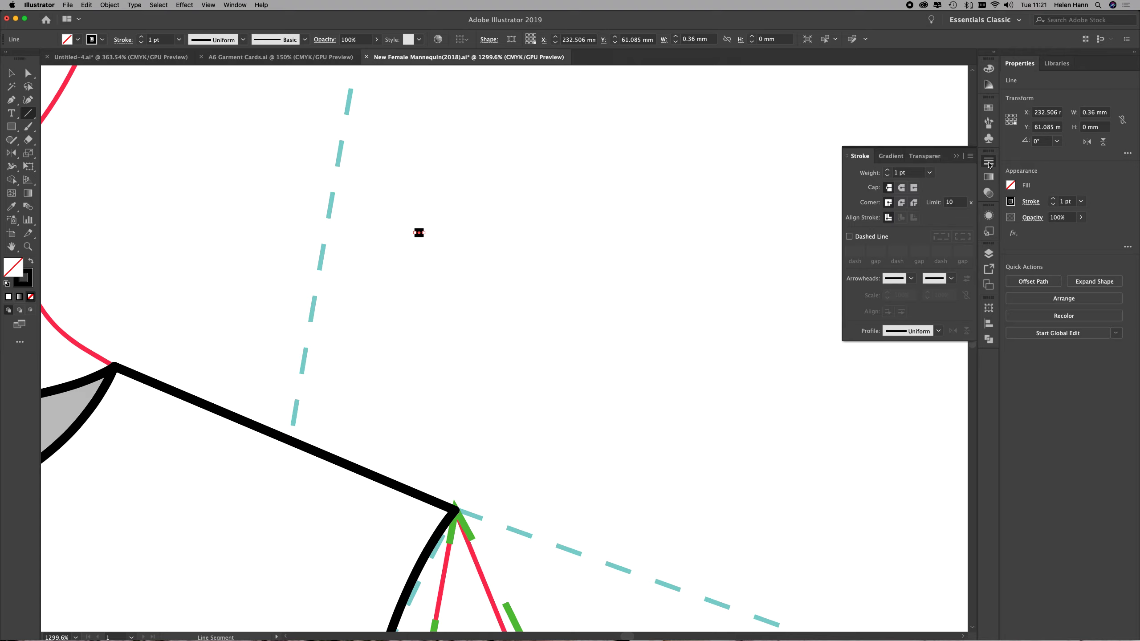
{"action": "left_click", "coordinate": [930, 173]}
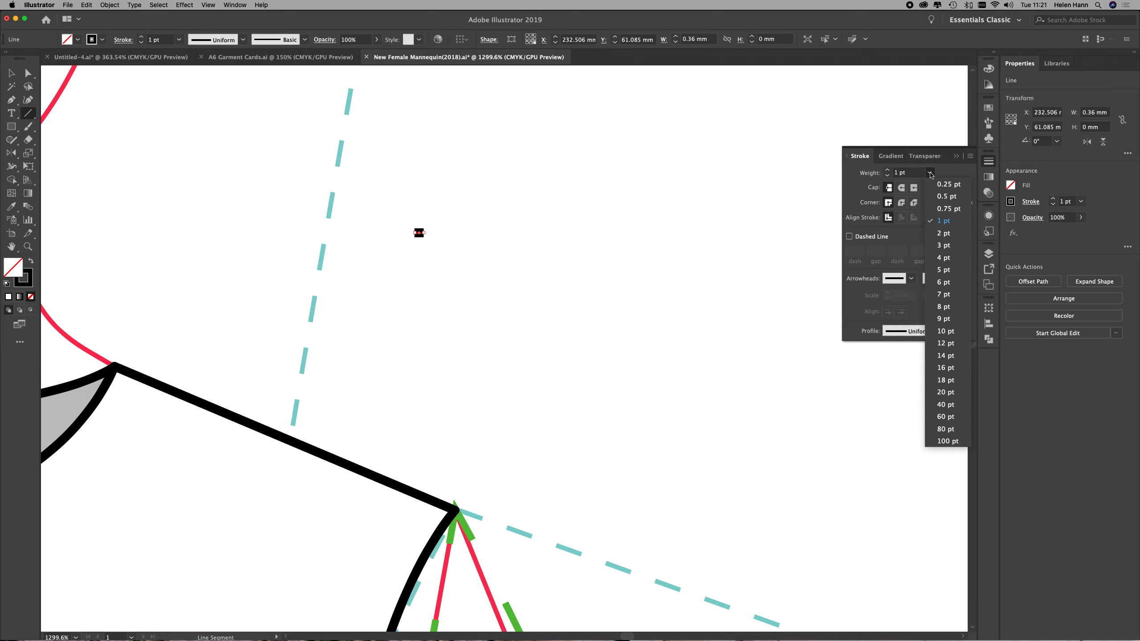
{"action": "left_click", "coordinate": [944, 181]}
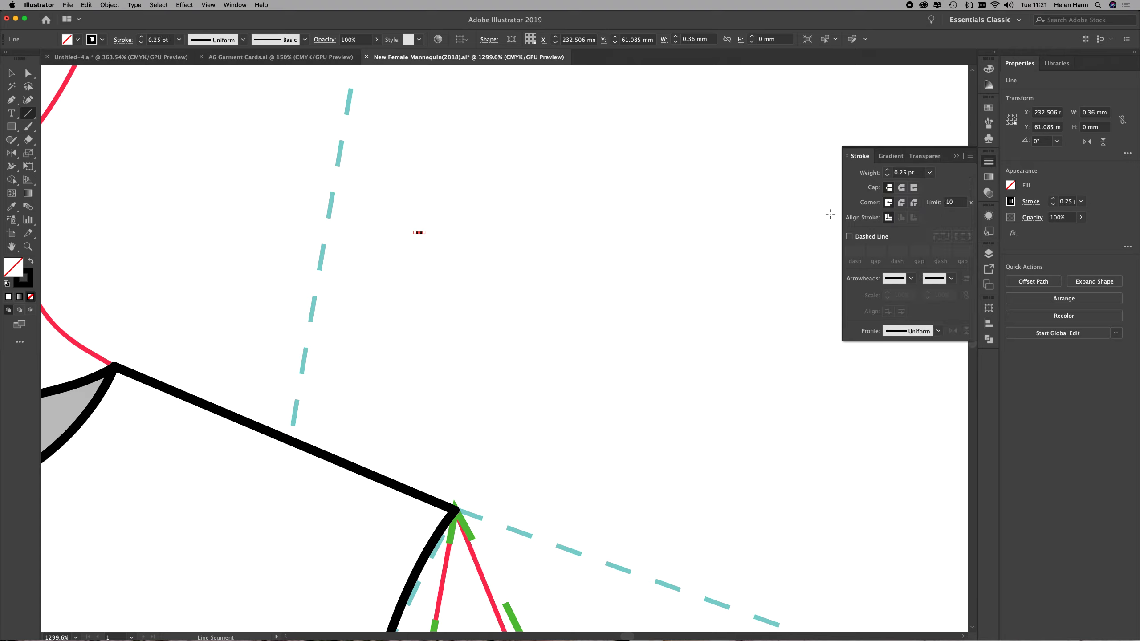
{"action": "left_click", "coordinate": [901, 188]}
{"action": "left_click", "coordinate": [902, 203]}
{"action": "left_click", "coordinate": [28, 247]}
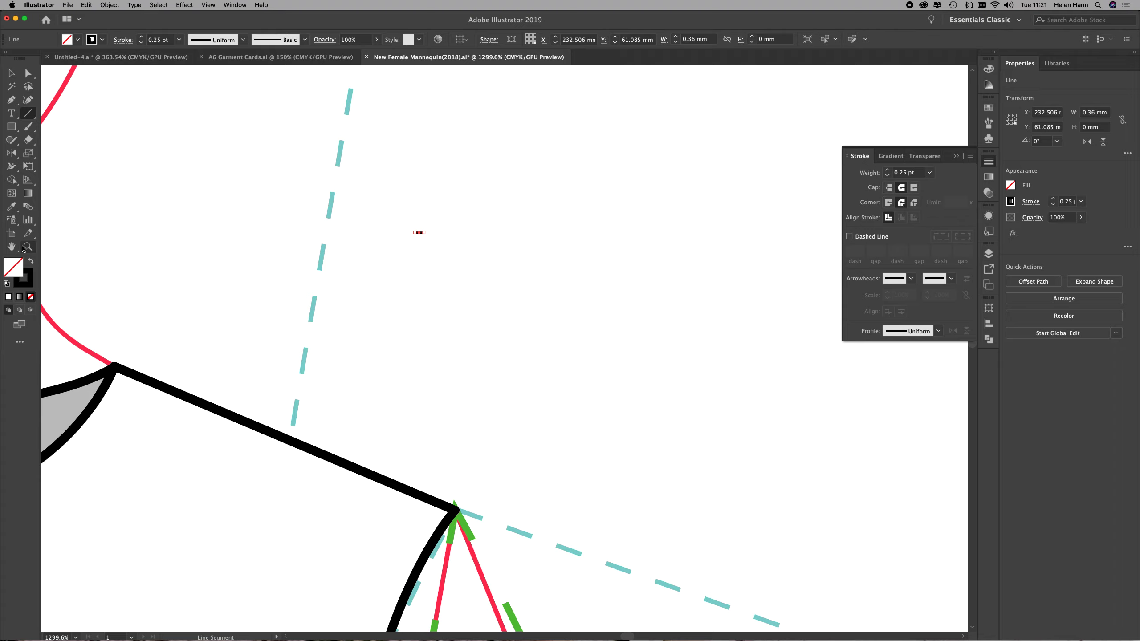
{"action": "left_click_drag", "start_coordinate": [420, 249], "coordinate": [463, 262]}
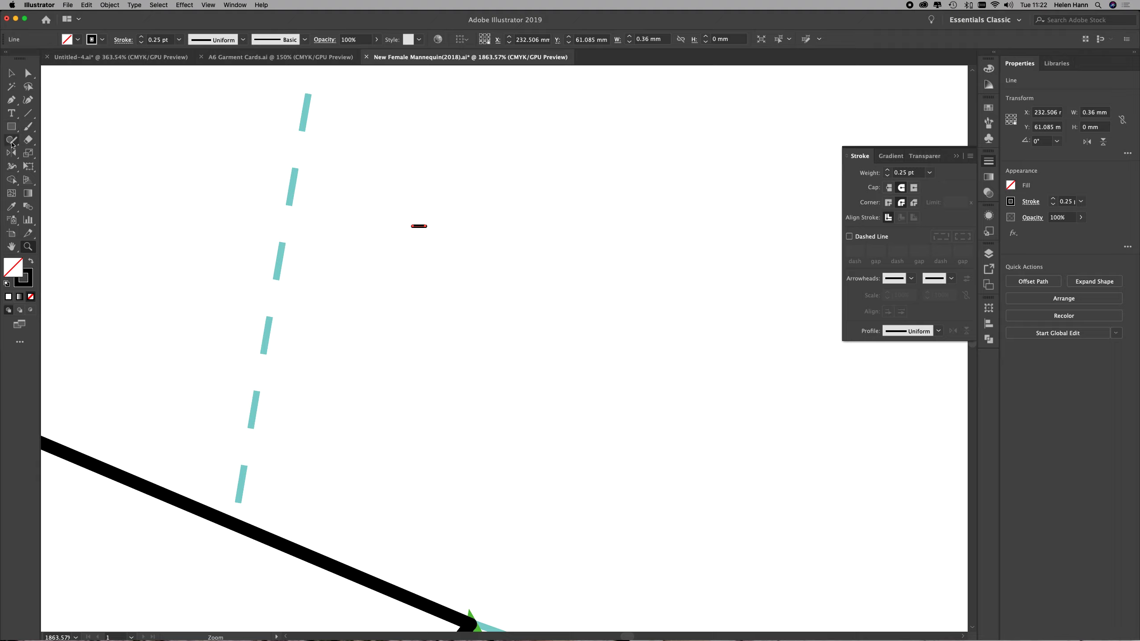
Draw a second 2 pt long line with butt caps and a 1 pt stroke
{"action": "left_click", "coordinate": [28, 113]}
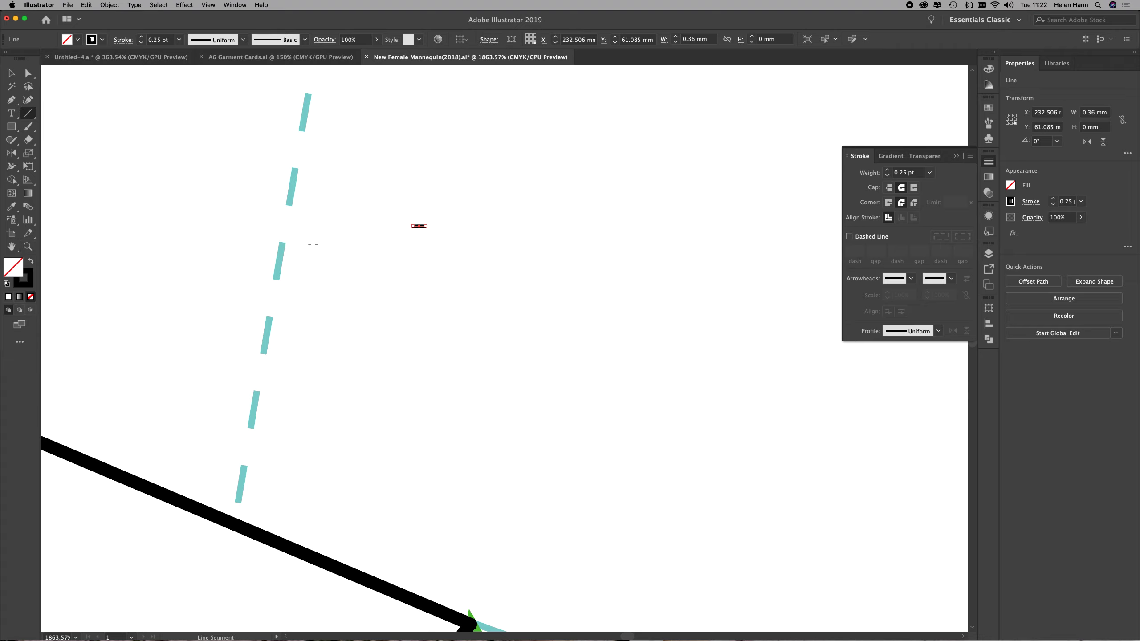
{"action": "left_click", "coordinate": [414, 254]}
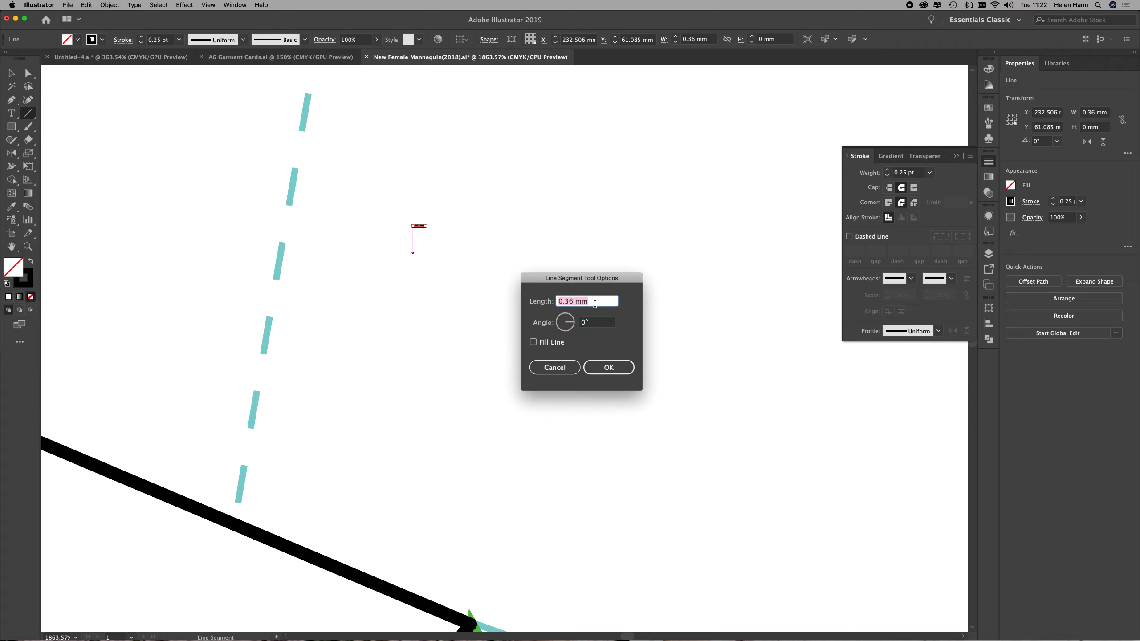
{"action": "type", "text": "2pt"}
{"action": "left_click", "coordinate": [618, 371]}
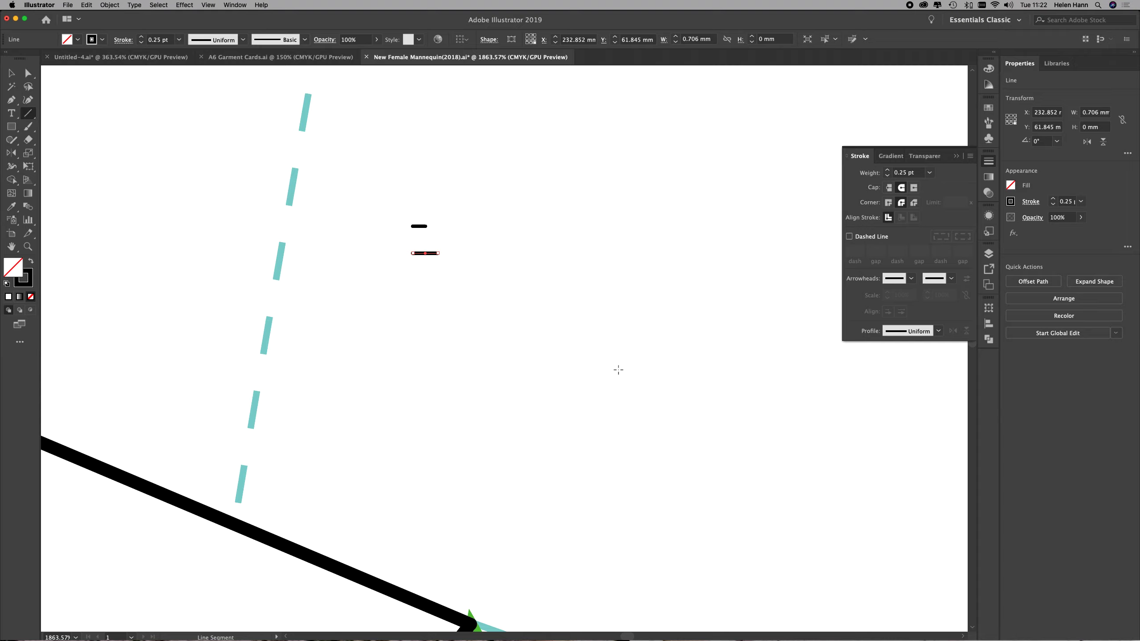
{"action": "left_click", "coordinate": [889, 187]}
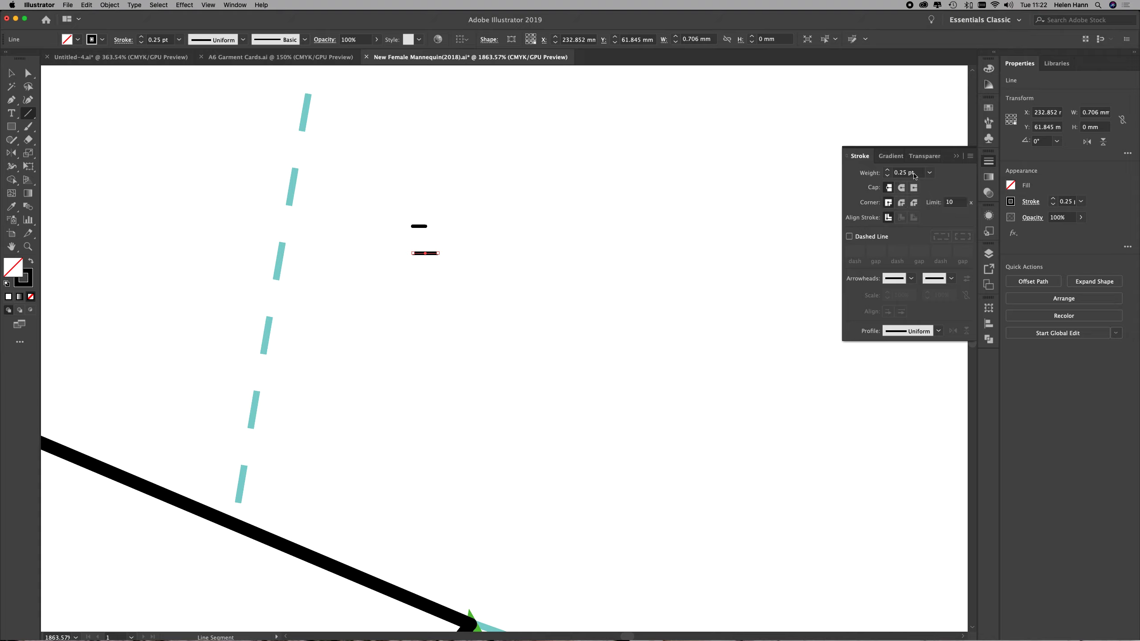
{"action": "left_click", "coordinate": [929, 172]}
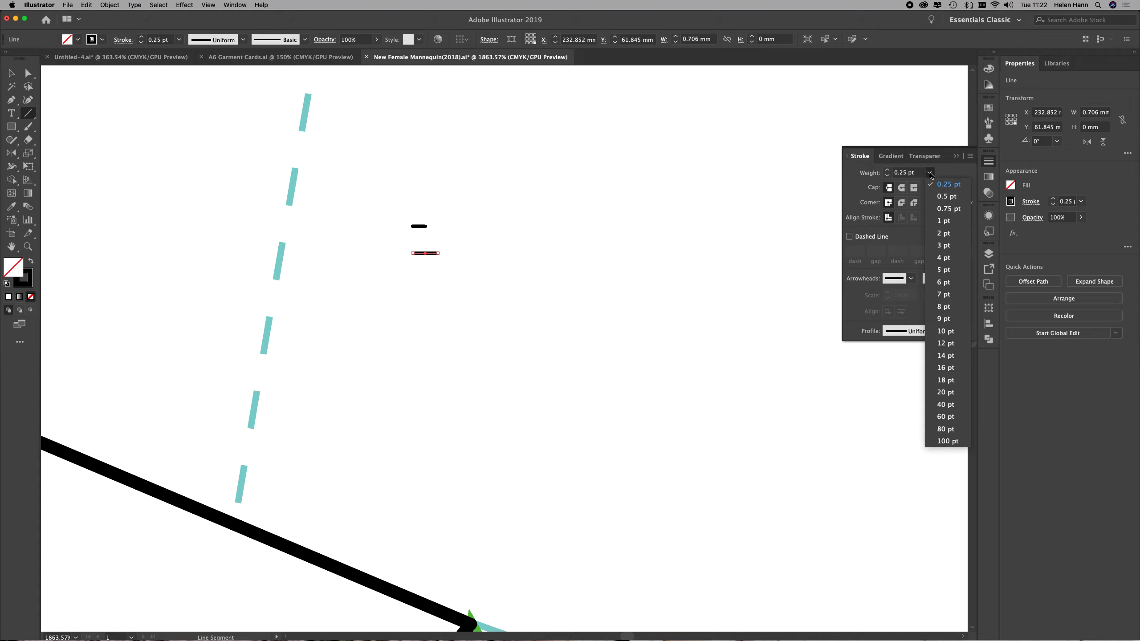
{"action": "left_click", "coordinate": [941, 221]}
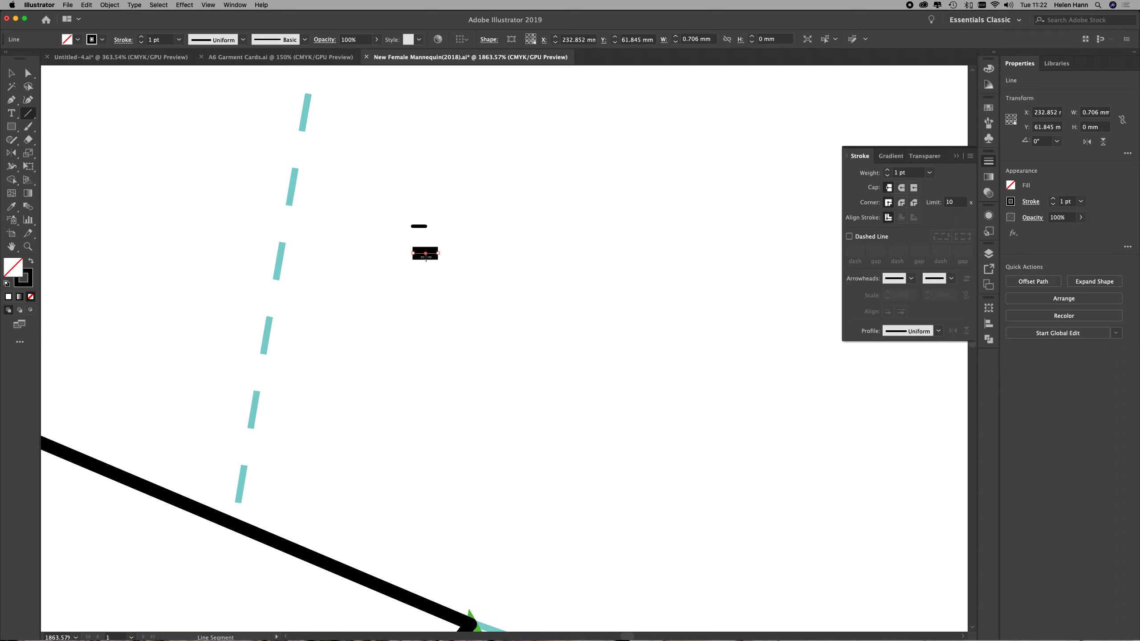
Centre the short rounded line horizontally over the black bar
{"action": "key", "text": "v"}
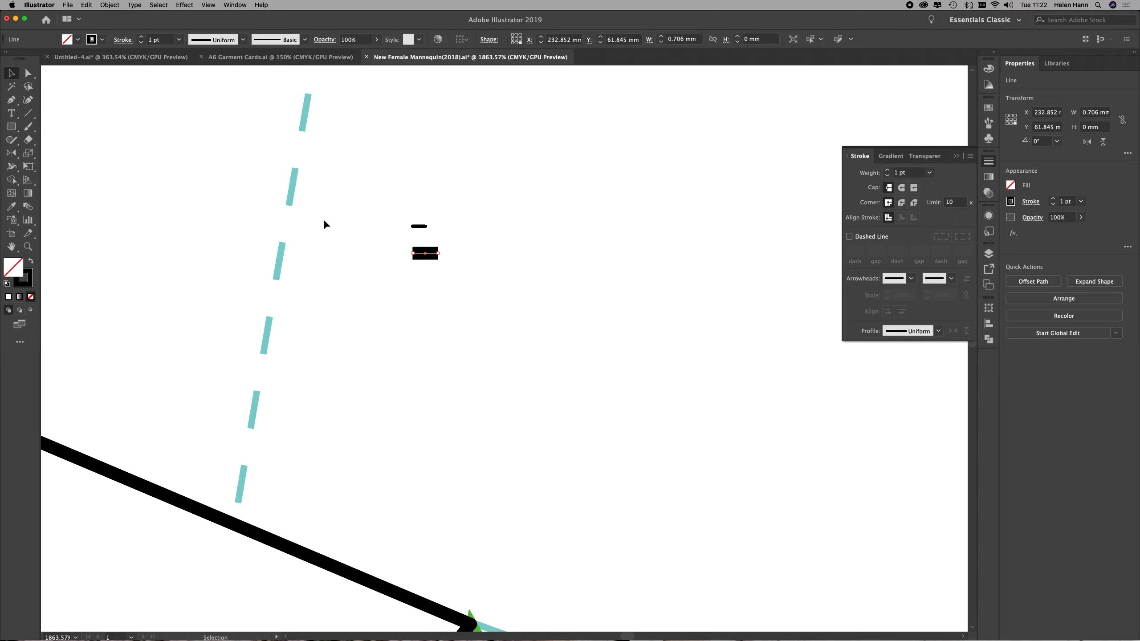
{"action": "left_click_drag", "start_coordinate": [391, 213], "coordinate": [465, 275]}
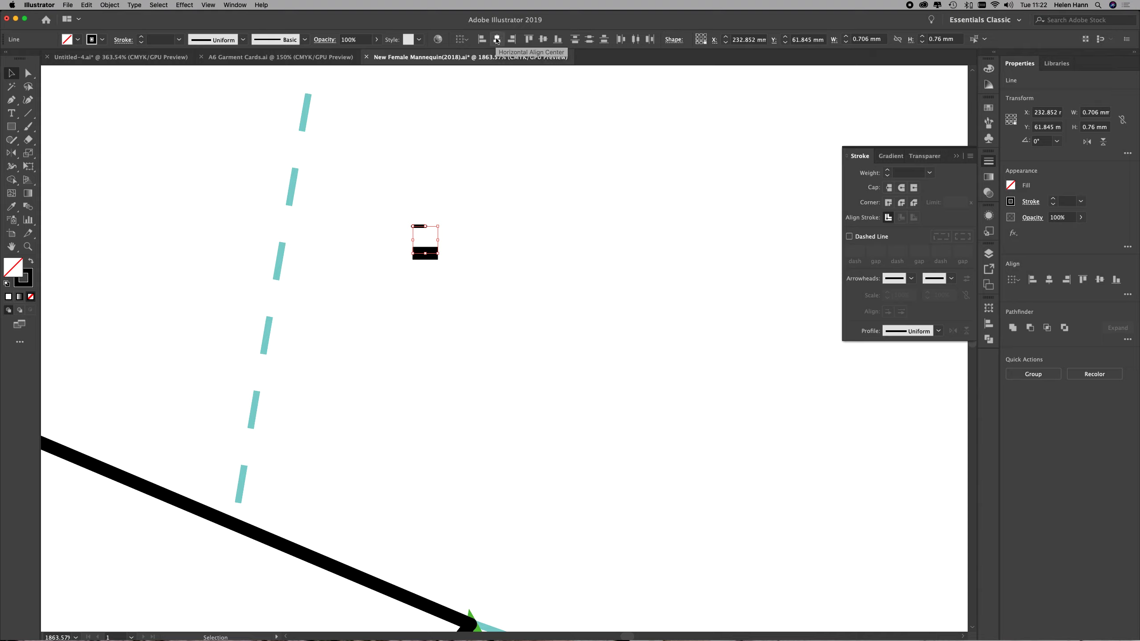
{"action": "left_click", "coordinate": [497, 40]}
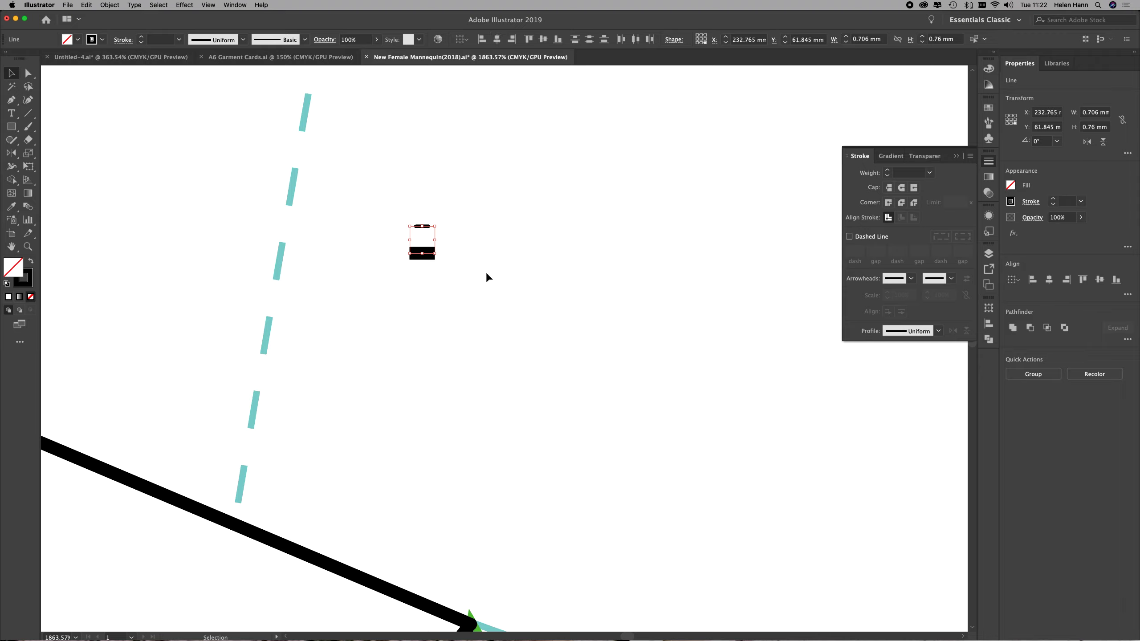
{"action": "left_click", "coordinate": [433, 281]}
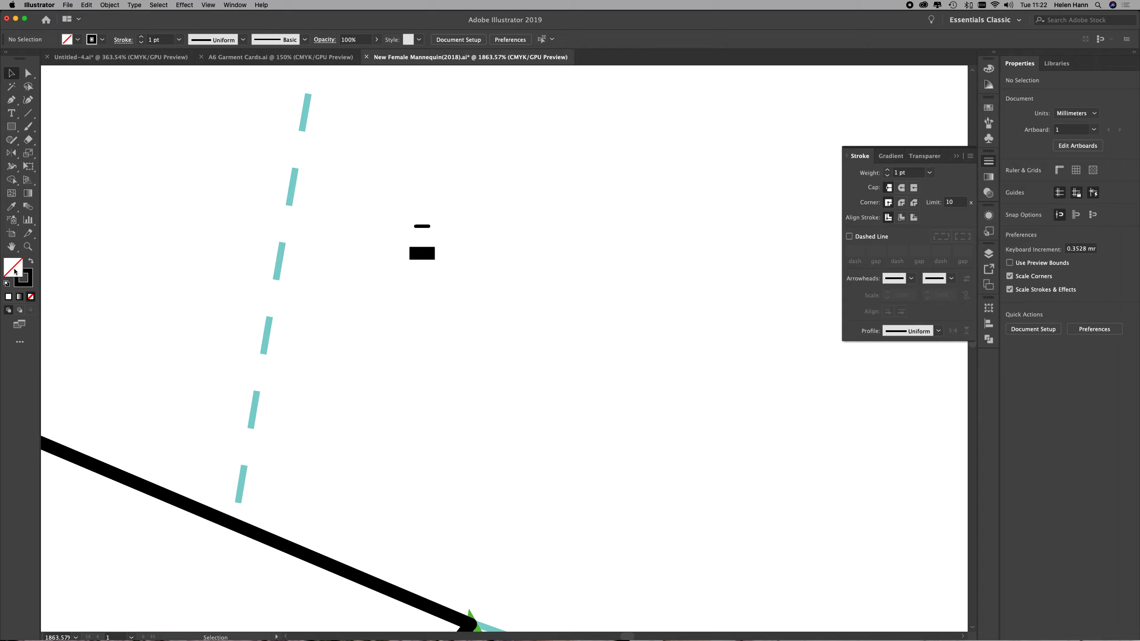
Draw a 0.353 × 1.217 mm rectangle below the bar with a 0.25 pt inside-aligned stroke
{"action": "key", "text": "z"}
{"action": "left_click_drag", "start_coordinate": [427, 295], "coordinate": [524, 301]}
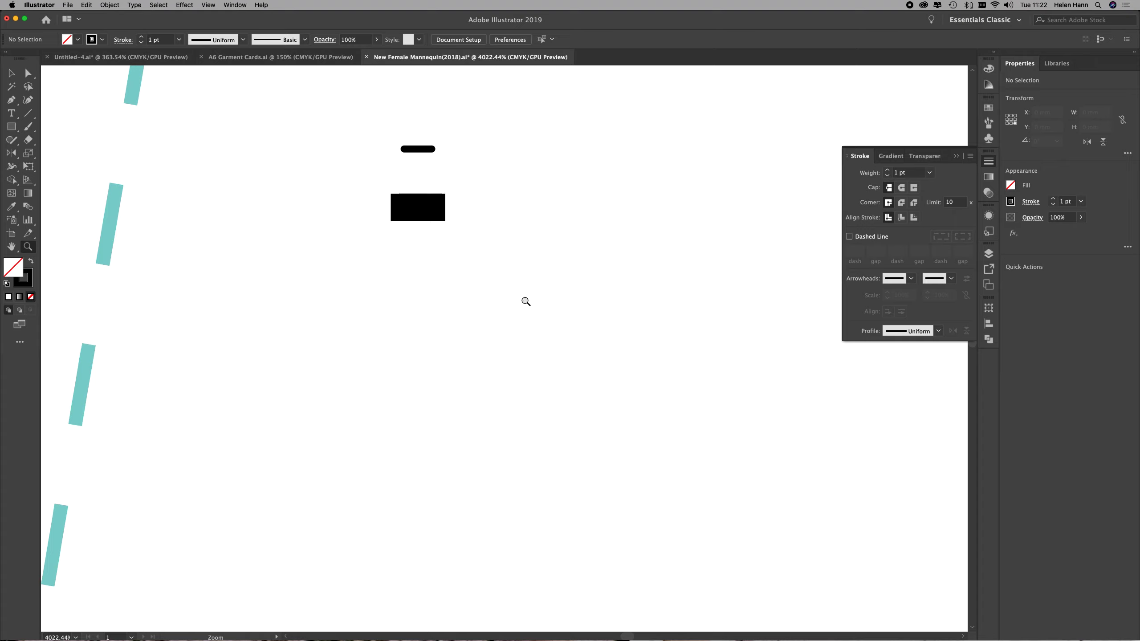
{"action": "left_click", "coordinate": [12, 128]}
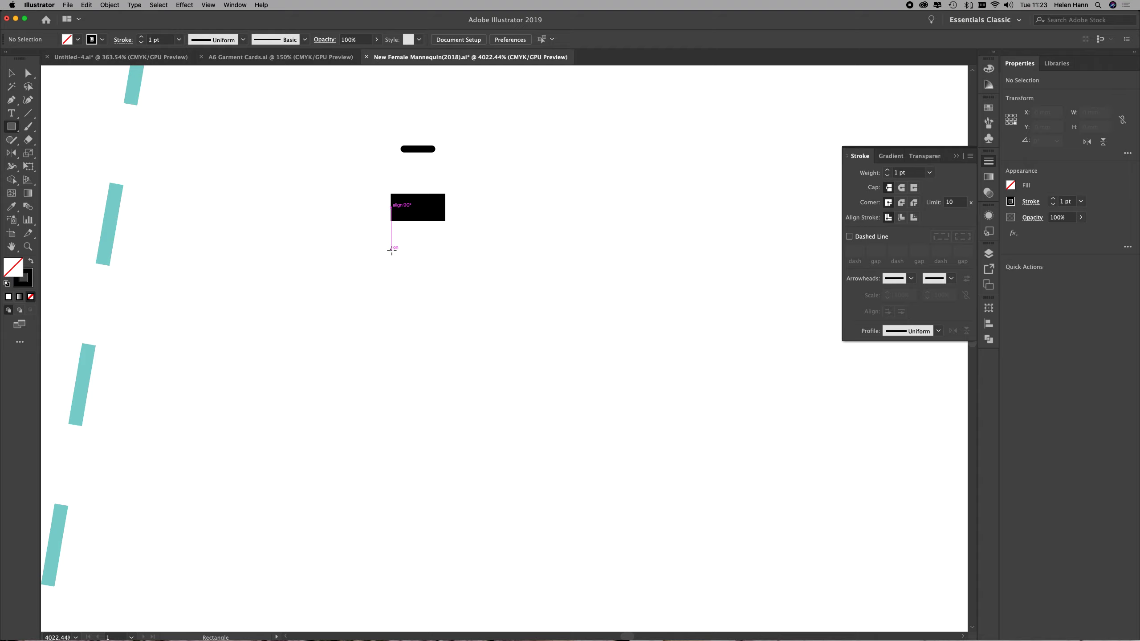
{"action": "left_click_drag", "start_coordinate": [391, 250], "coordinate": [417, 343]}
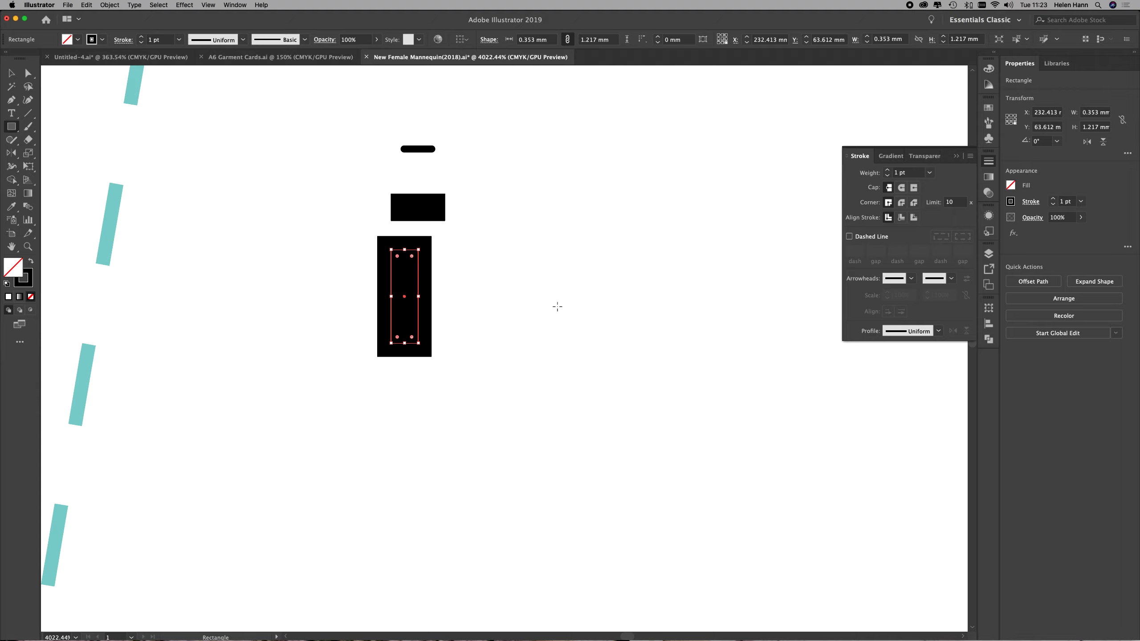
{"action": "left_click", "coordinate": [929, 174]}
{"action": "left_click", "coordinate": [953, 191]}
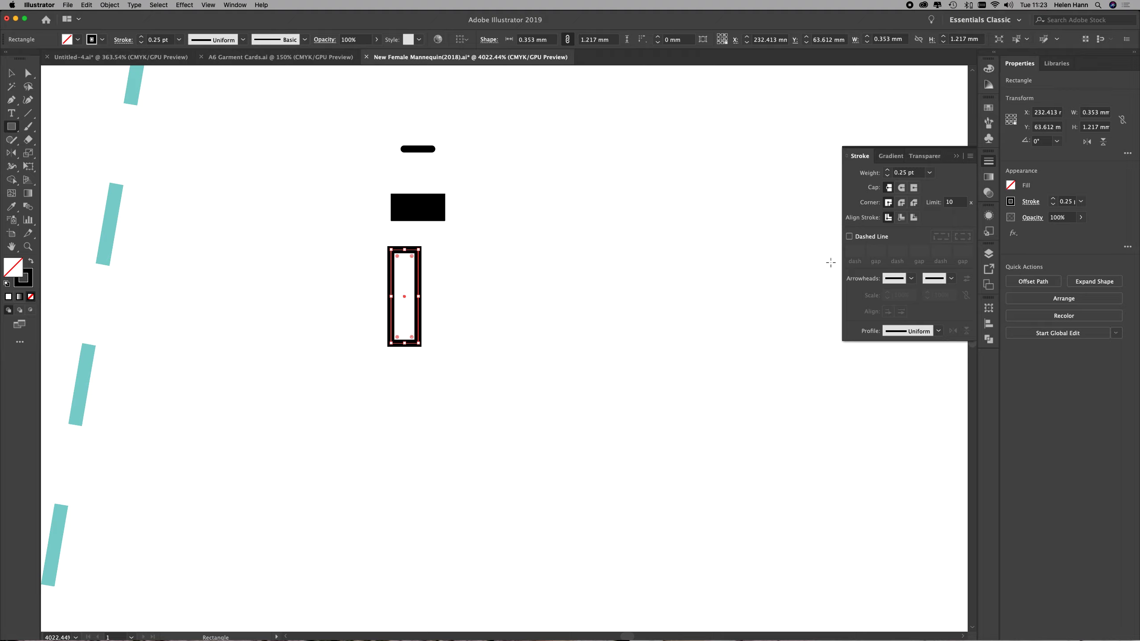
{"action": "left_click", "coordinate": [901, 217]}
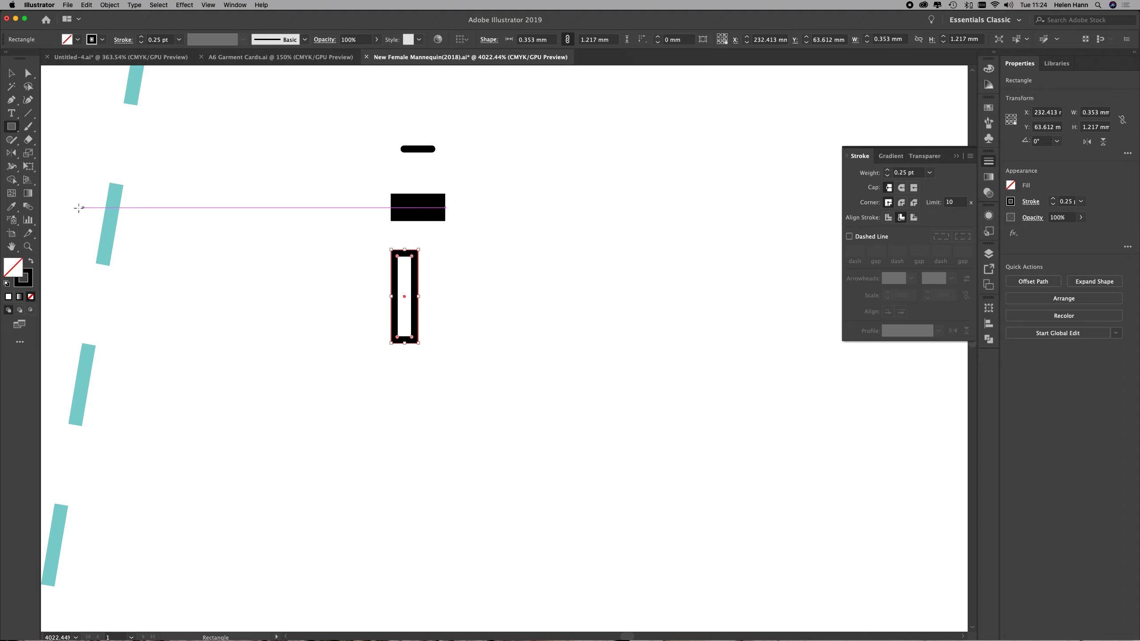
Place a vertically mirrored copy of the rectangle beside it, shifted 0.61 mm lower
{"action": "left_click", "coordinate": [11, 153]}
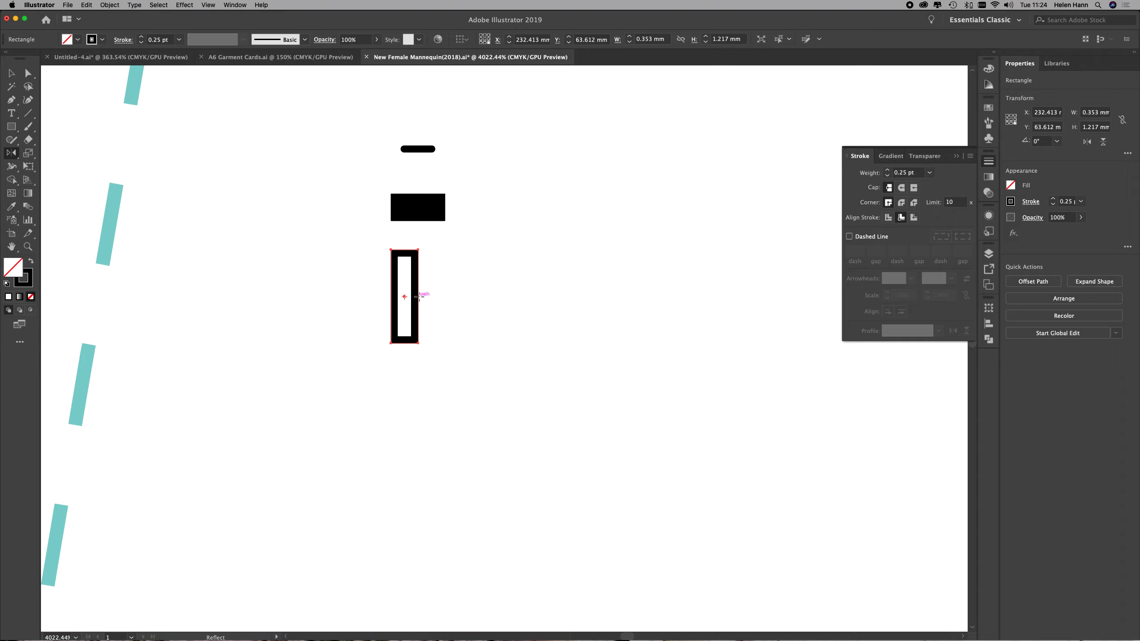
{"action": "left_click", "coordinate": [420, 296], "text": "alt"}
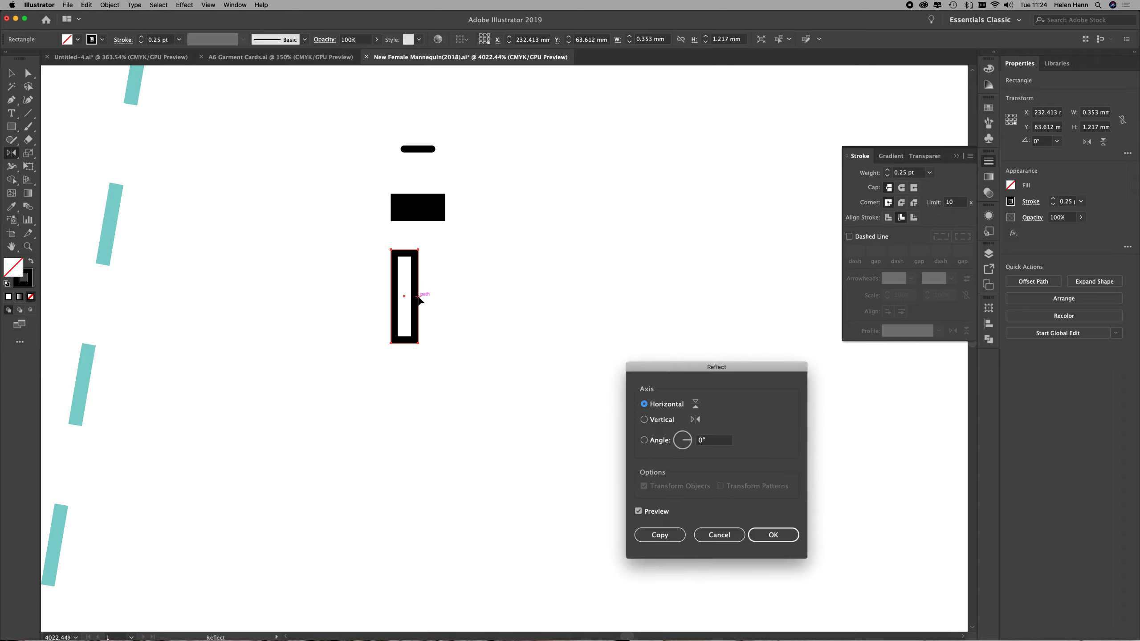
{"action": "left_click", "coordinate": [644, 422]}
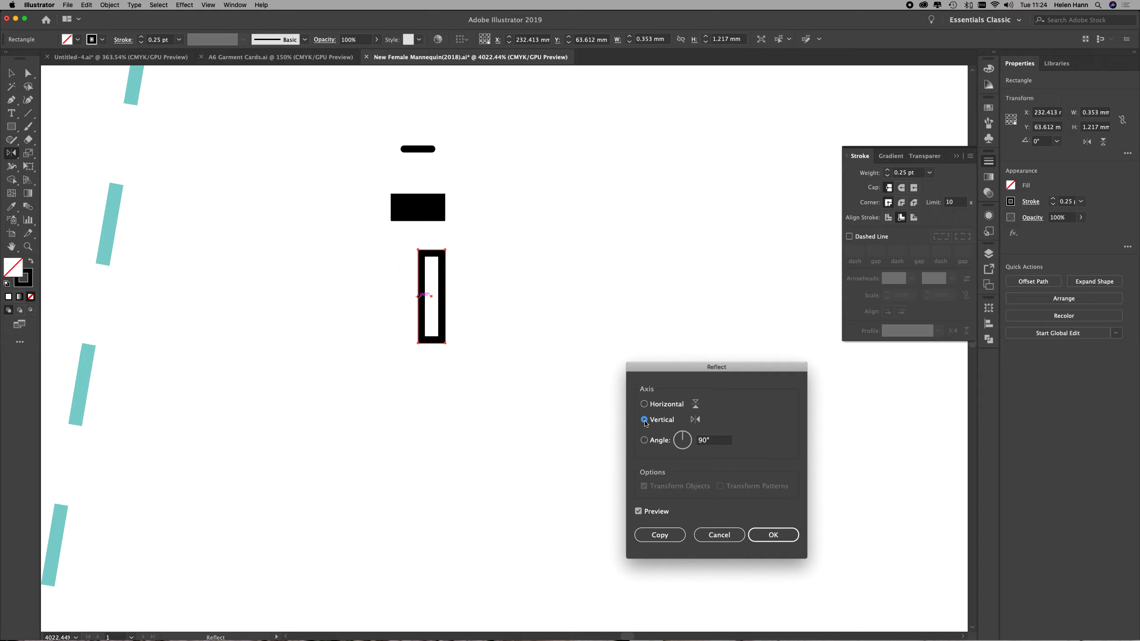
{"action": "left_click", "coordinate": [654, 537]}
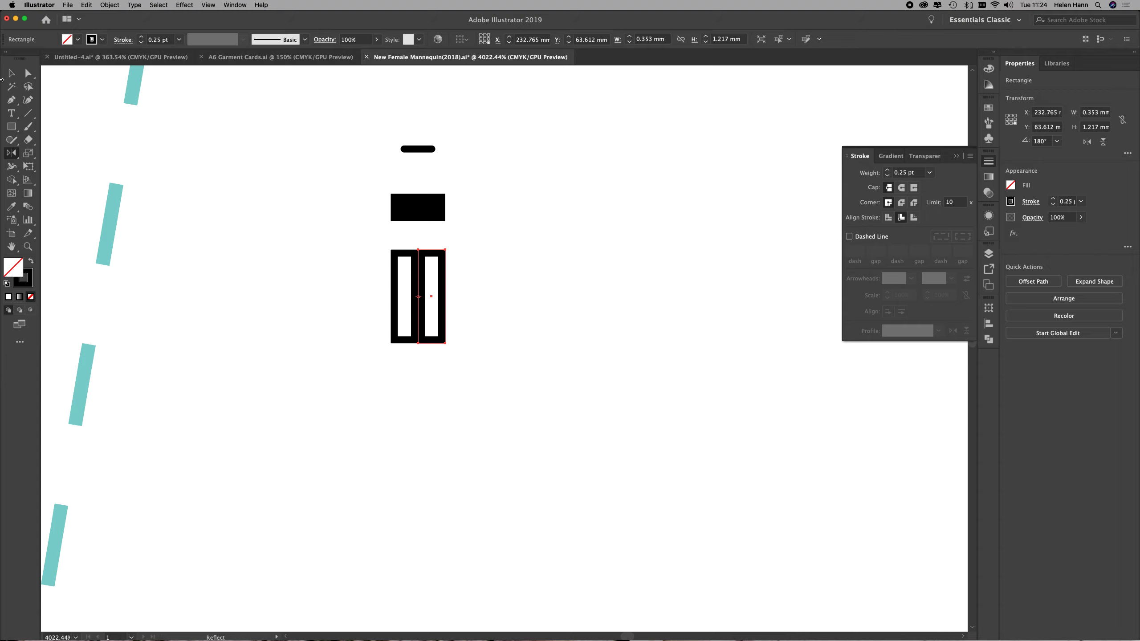
{"action": "left_click", "coordinate": [11, 73]}
{"action": "left_click", "coordinate": [432, 299]}
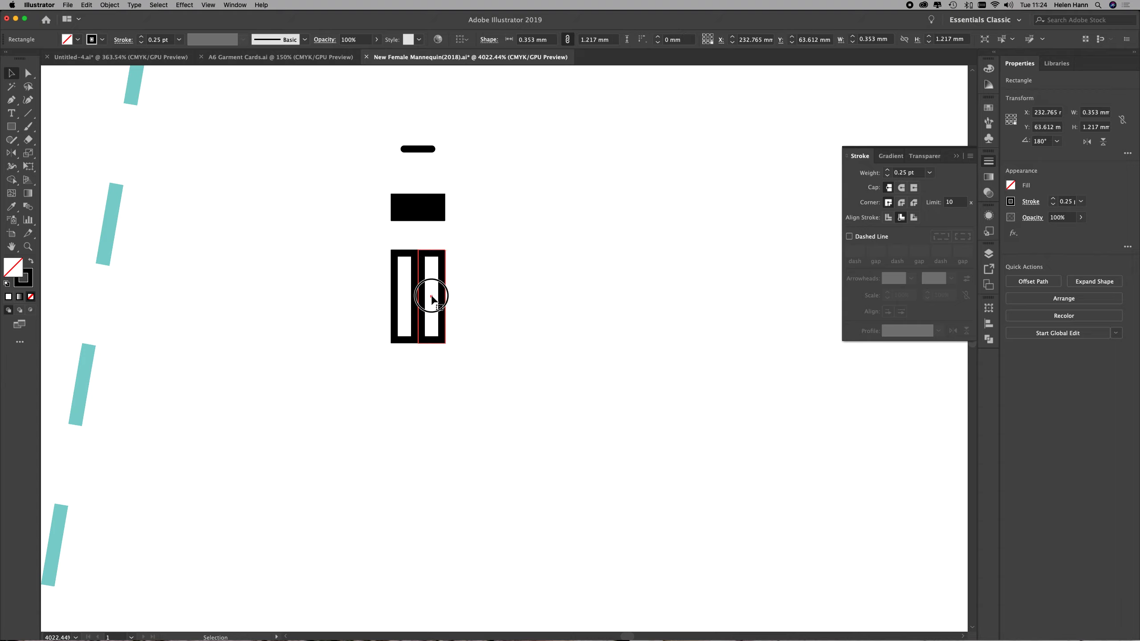
{"action": "left_click_drag", "start_coordinate": [432, 298], "coordinate": [430, 347]}
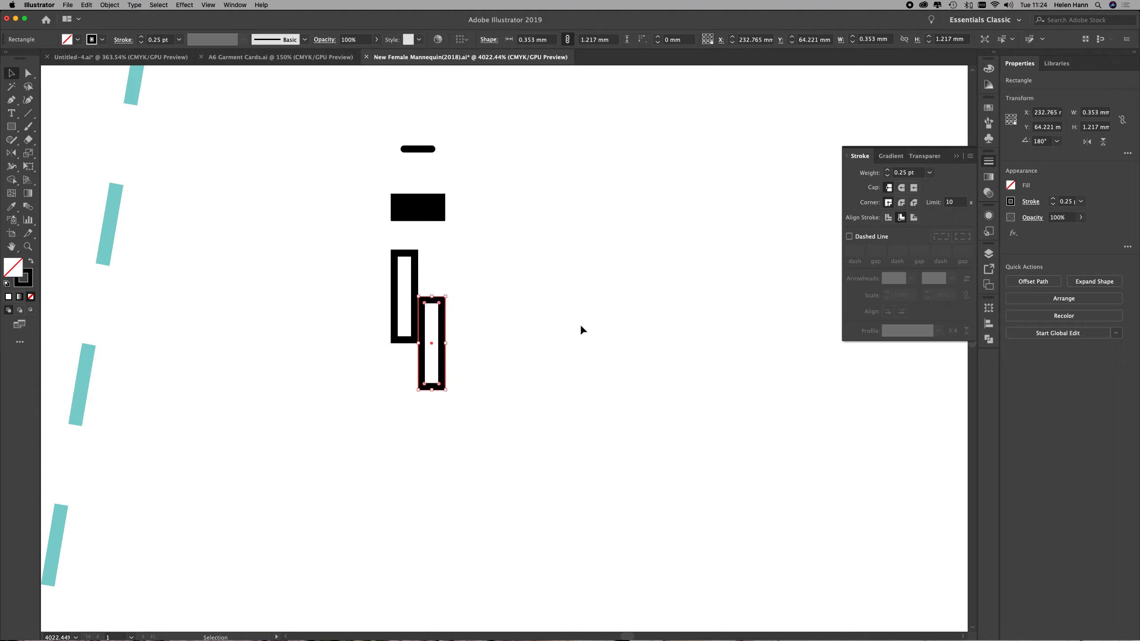
Copy the short line and black bar below the rectangles, reflected across a horizontal axis
{"action": "left_click", "coordinate": [418, 208]}
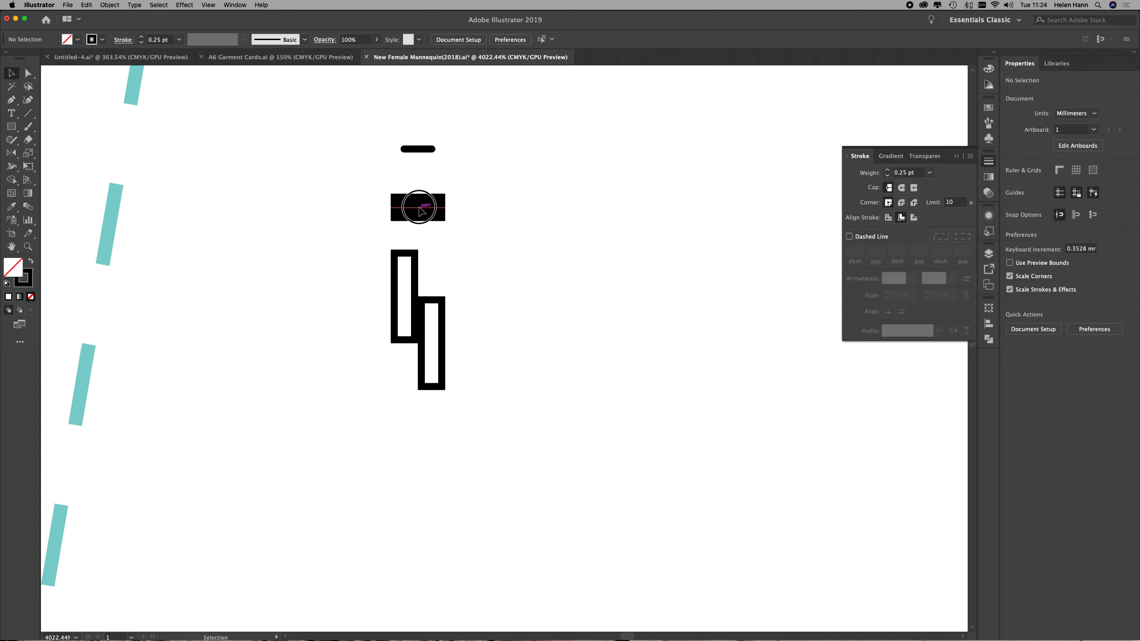
{"action": "left_click", "coordinate": [417, 152], "text": "shift"}
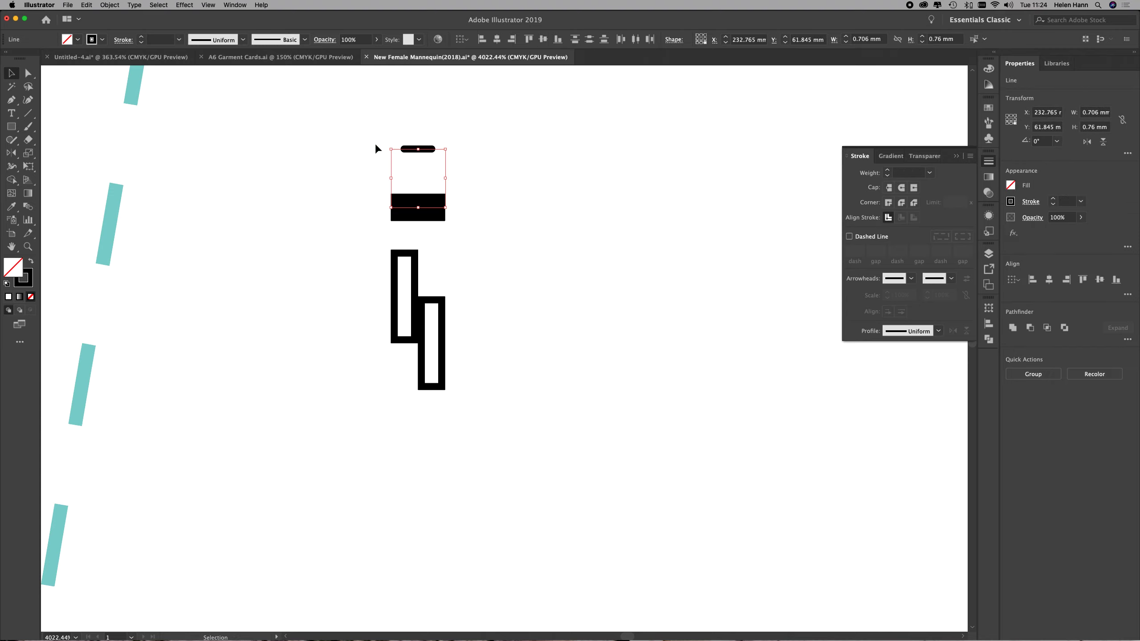
{"action": "mouse_move", "coordinate": [337, 124]}
{"action": "left_mouse_down"}
{"action": "mouse_move", "coordinate": [408, 143]}
{"action": "mouse_move", "coordinate": [474, 231]}
{"action": "left_mouse_up"}
{"action": "left_click", "coordinate": [11, 153]}
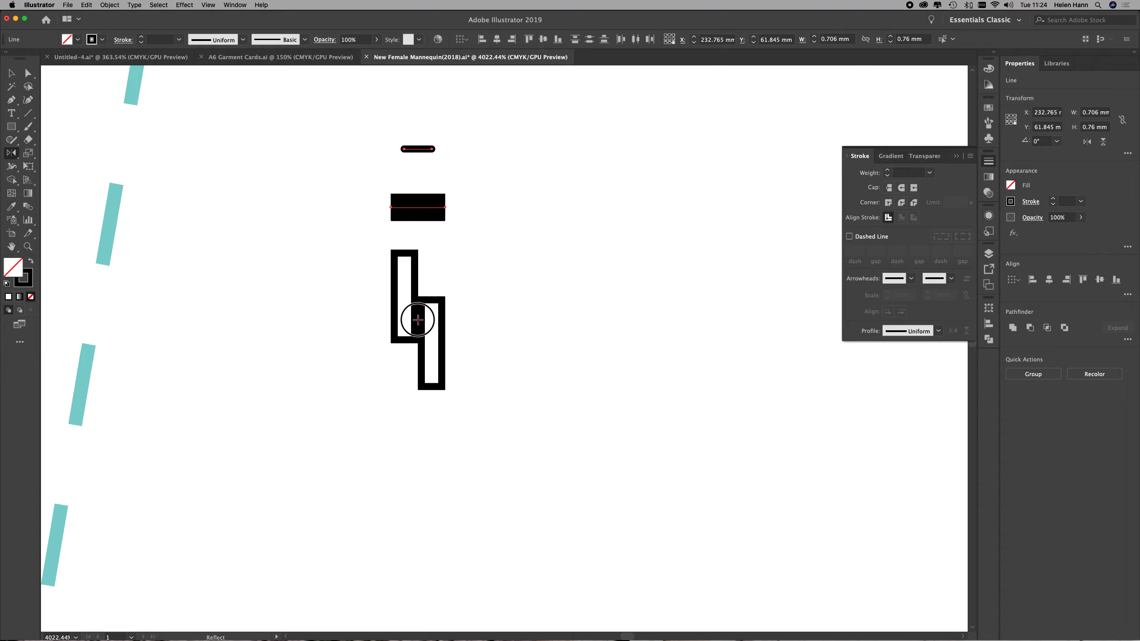
{"action": "left_click", "coordinate": [418, 320], "text": "alt"}
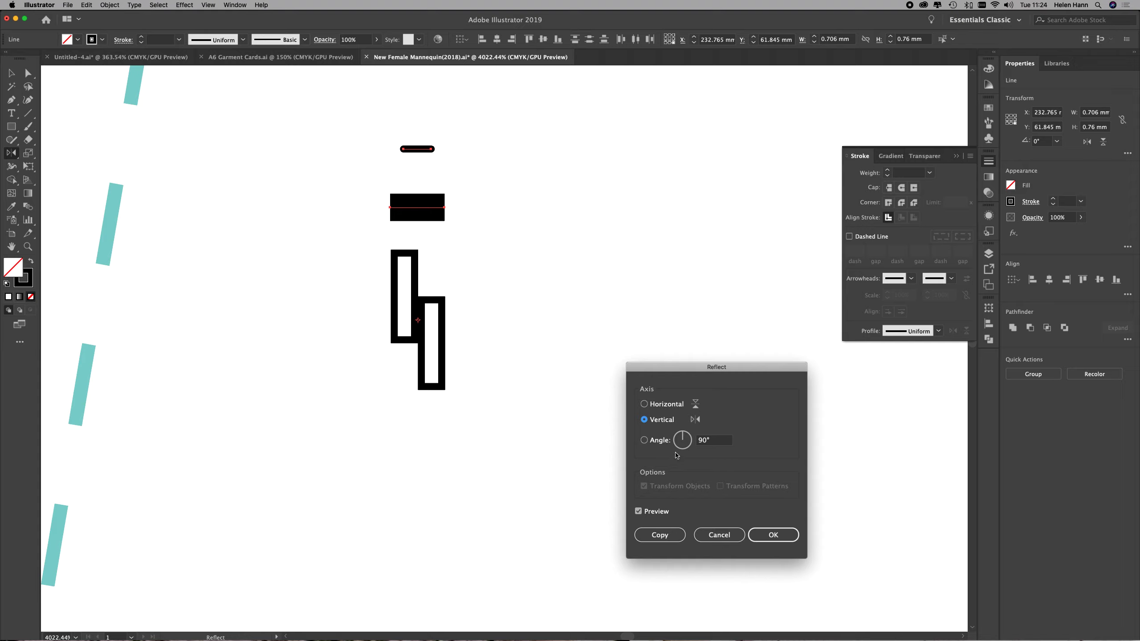
{"action": "left_click", "coordinate": [658, 405]}
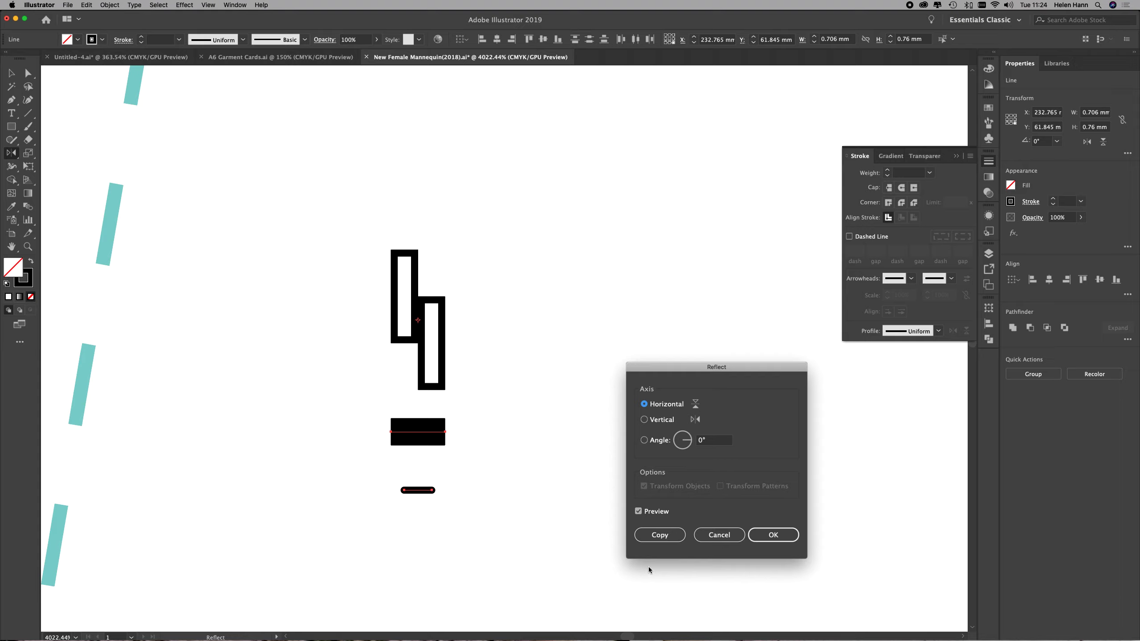
{"action": "left_click", "coordinate": [649, 535]}
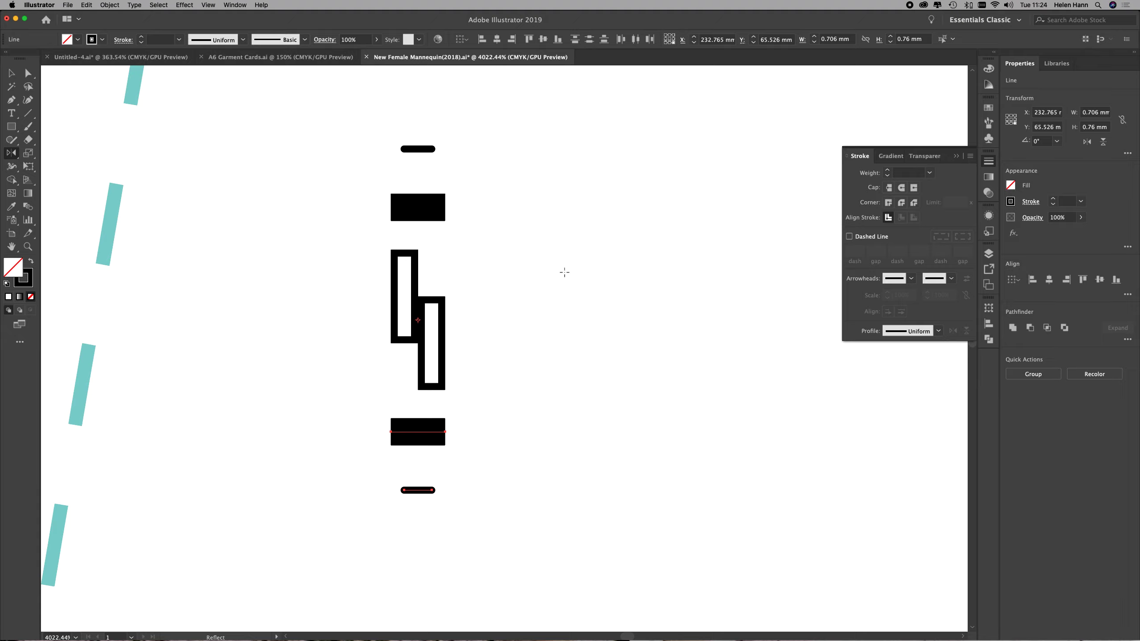
Select all the line, bar and rectangle pieces and save them as the 'Zipper' pattern brush
{"action": "left_click", "coordinate": [12, 73]}
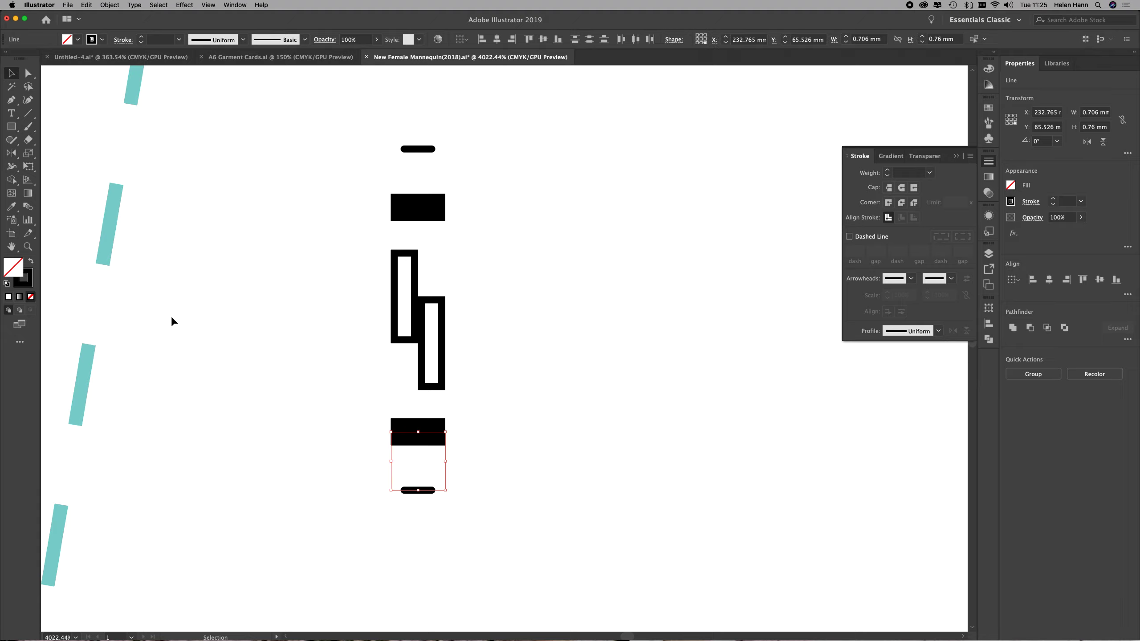
{"action": "left_click", "coordinate": [272, 165]}
{"action": "left_click_drag", "start_coordinate": [347, 109], "coordinate": [488, 522]}
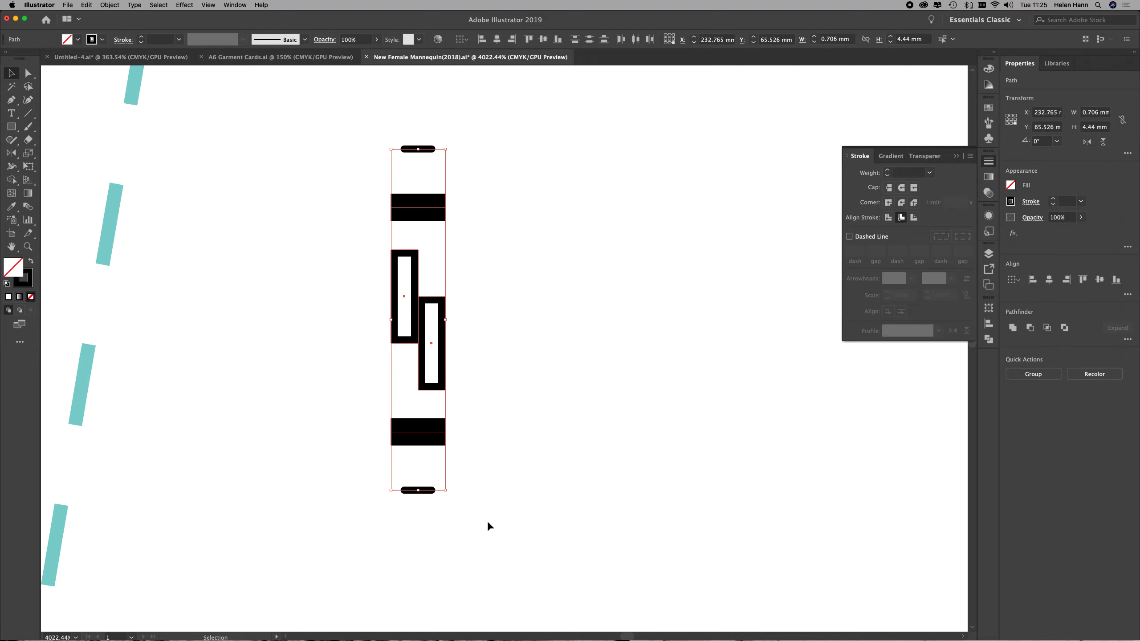
{"action": "left_click", "coordinate": [991, 124]}
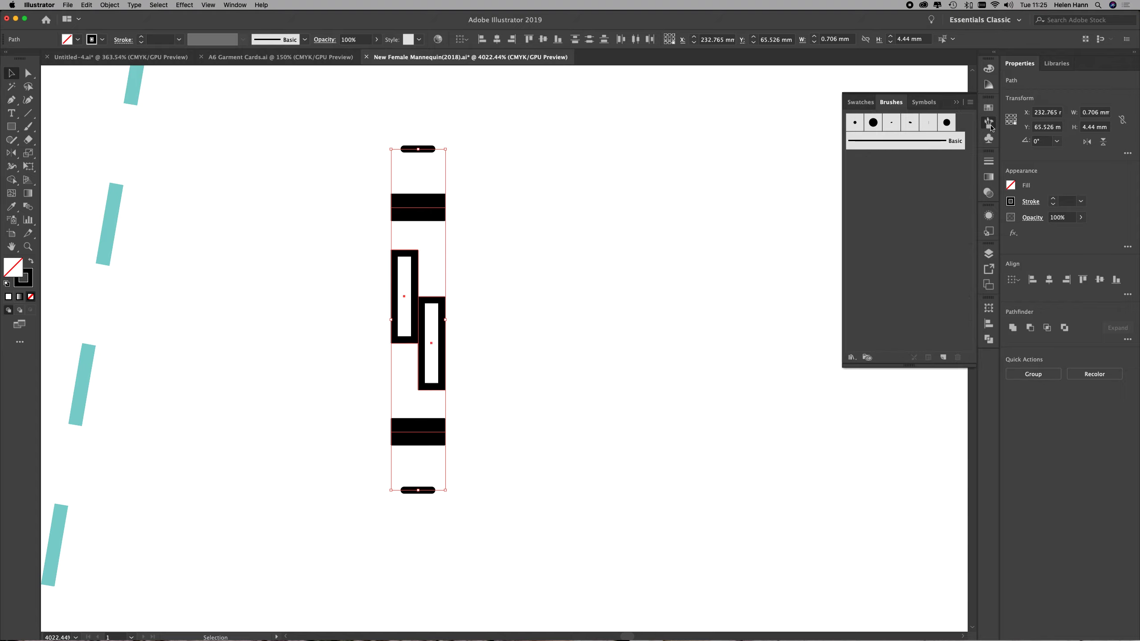
{"action": "left_click", "coordinate": [944, 357]}
{"action": "left_click", "coordinate": [745, 393]}
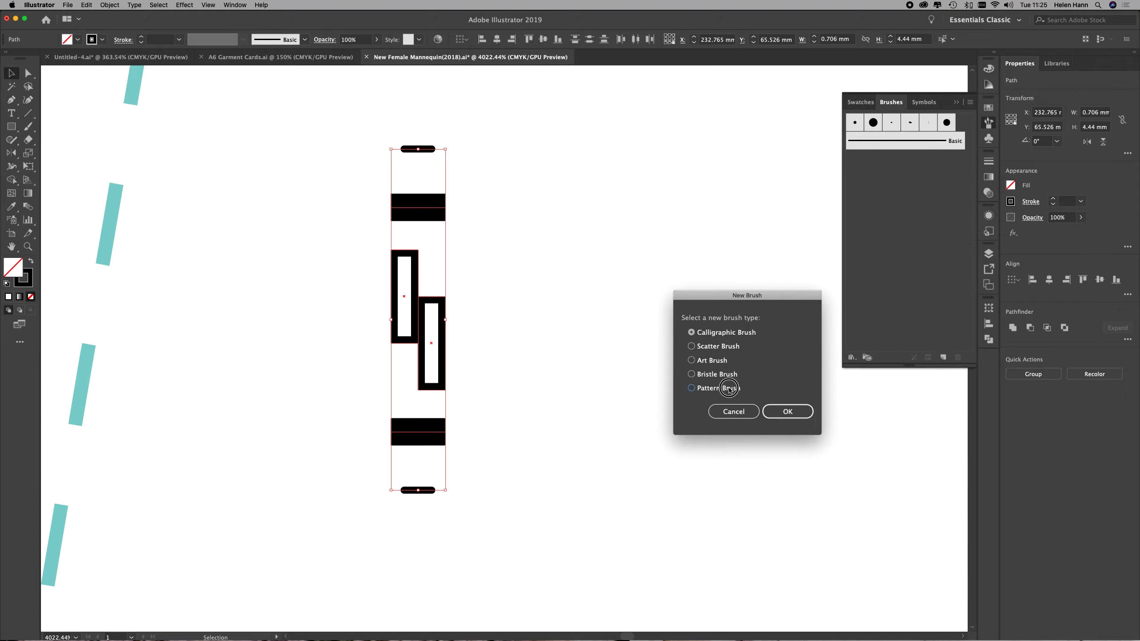
{"action": "left_click", "coordinate": [792, 418]}
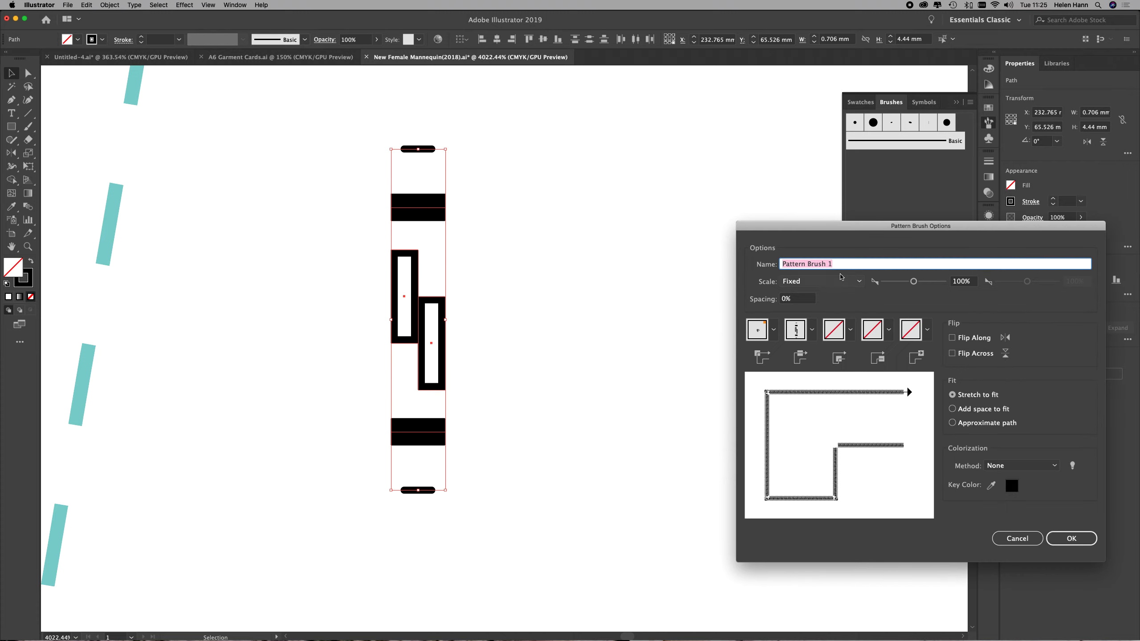
{"action": "type", "text": "Z"}
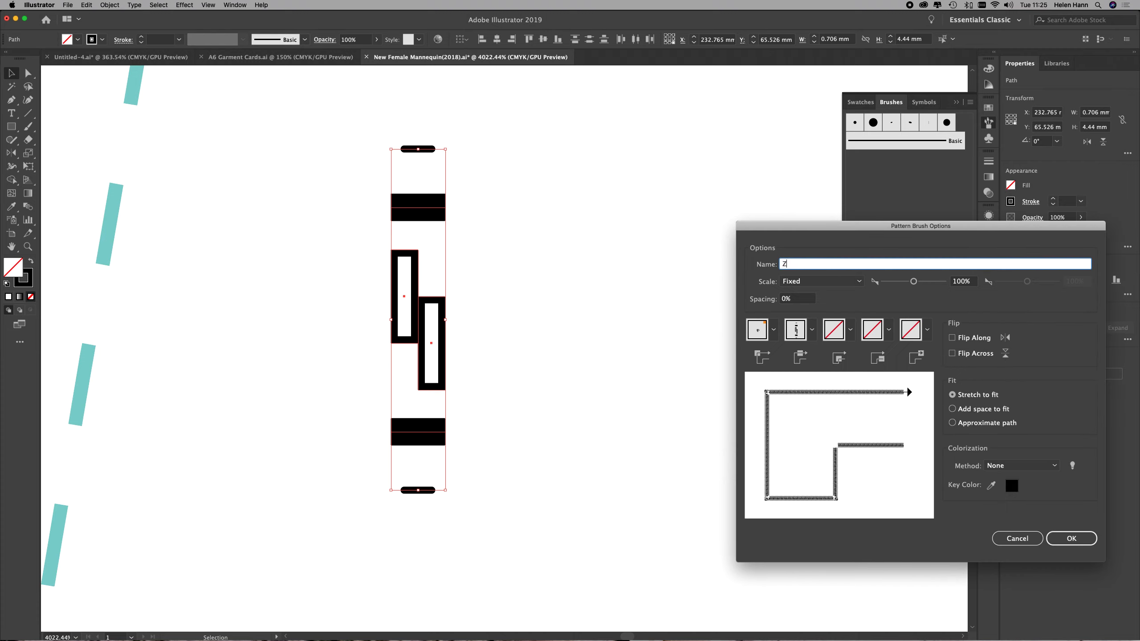
{"action": "type", "text": "ipper"}
{"action": "left_click", "coordinate": [1077, 541]}
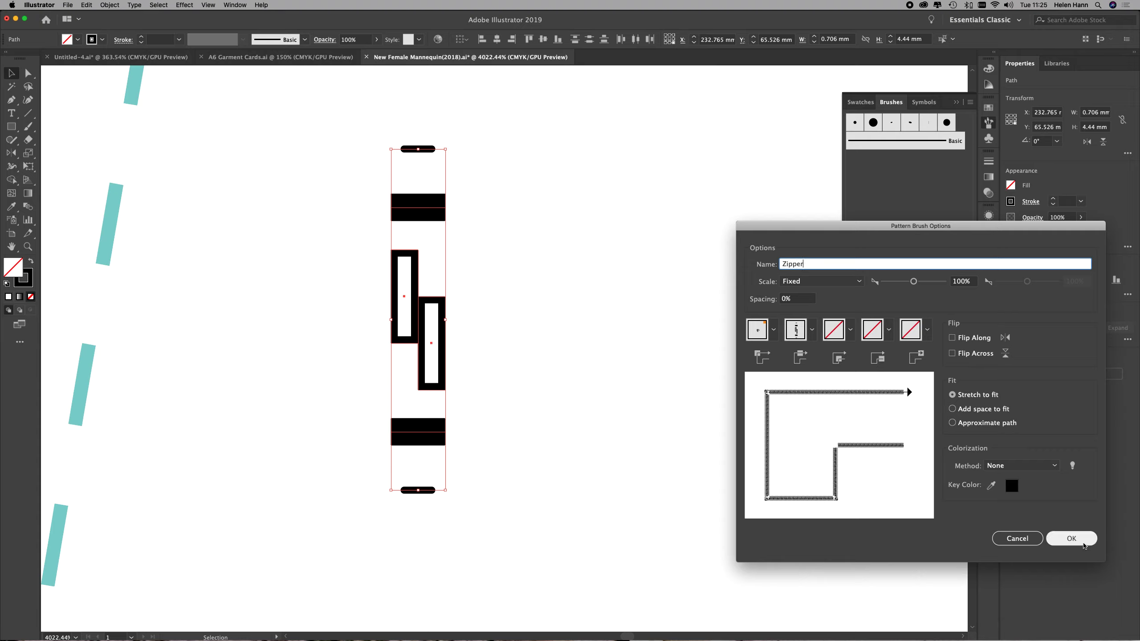
Zoom out to 1200%, draw a horizontal Pen path above the dress, and apply Zipper
{"action": "left_click", "coordinate": [522, 395], "text": "alt+super"}
{"action": "left_click", "coordinate": [522, 394], "text": "alt+super"}
{"action": "left_click", "coordinate": [522, 396], "text": "alt+super"}
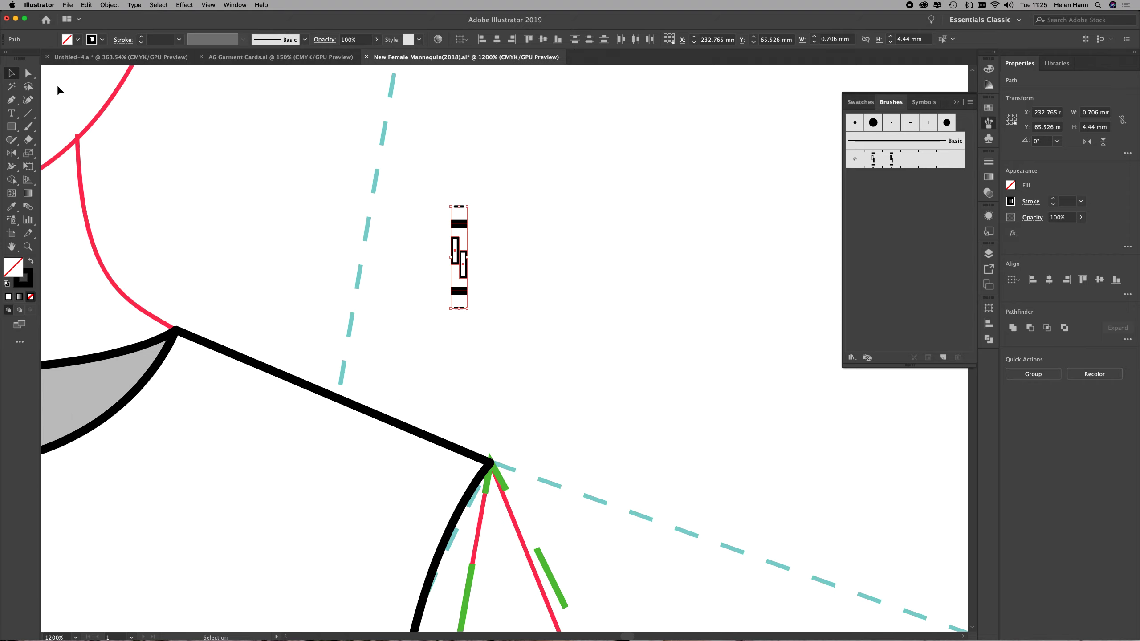
{"action": "left_click", "coordinate": [11, 100]}
{"action": "left_click", "coordinate": [200, 134]}
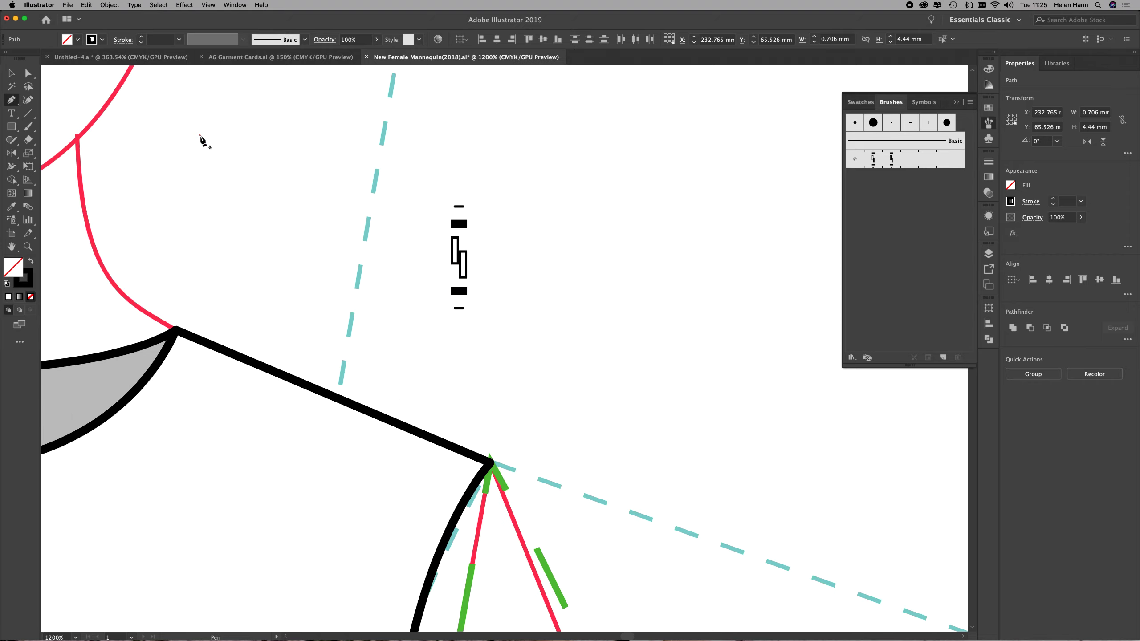
{"action": "left_click", "coordinate": [765, 131]}
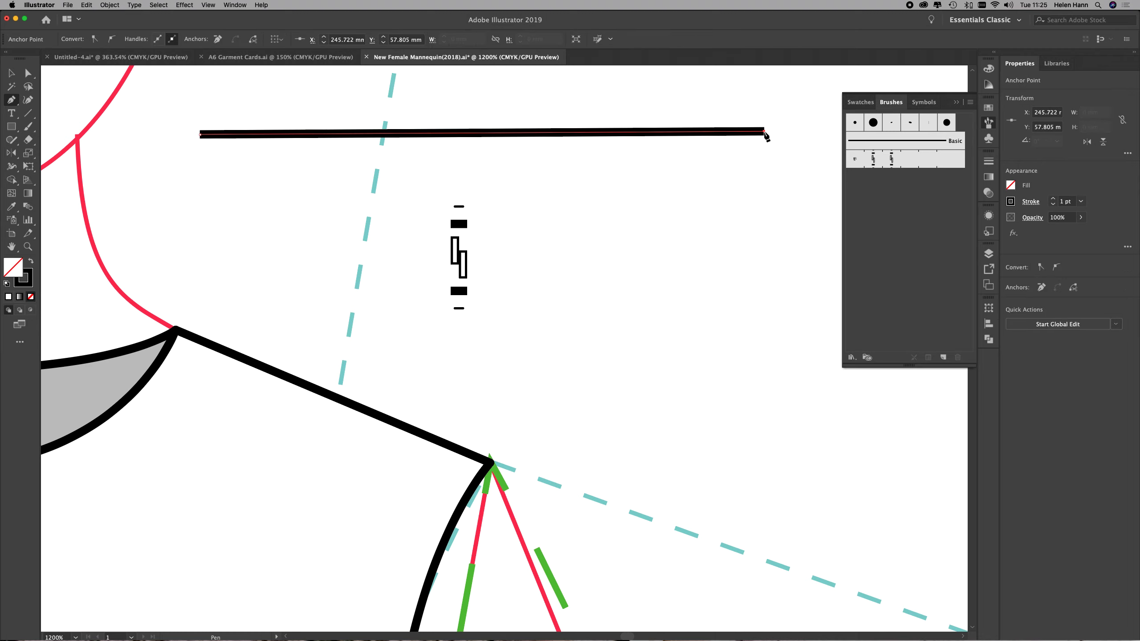
{"action": "left_click", "coordinate": [898, 160]}
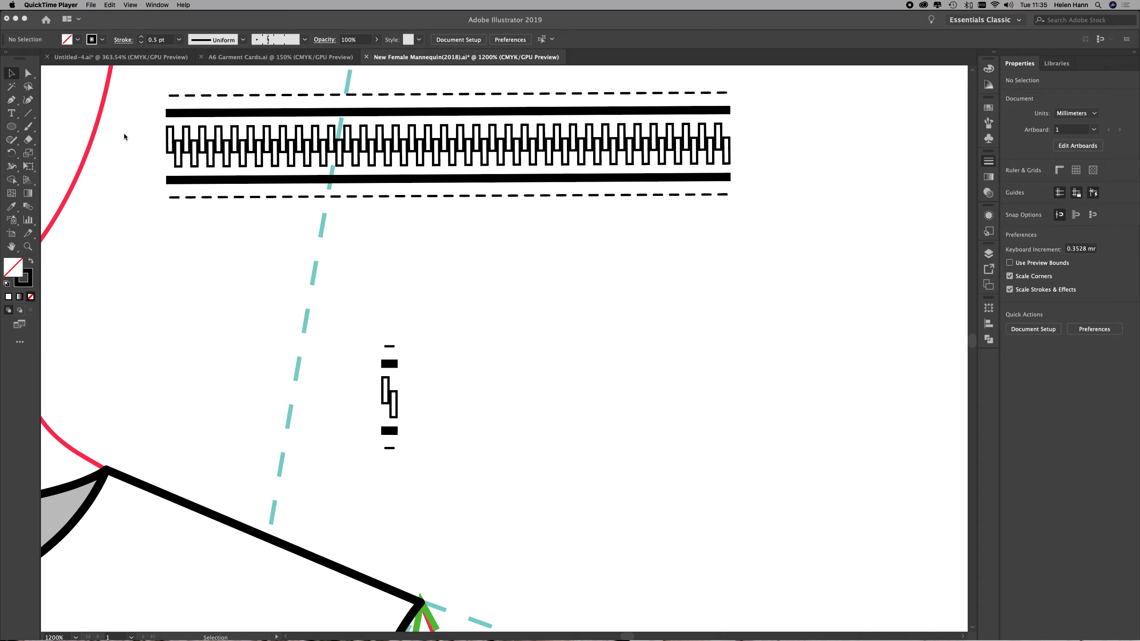
Draw a small rounded square beside the zipper tiles and rotate it 45° into a diamond
{"action": "left_click", "coordinate": [8, 128]}
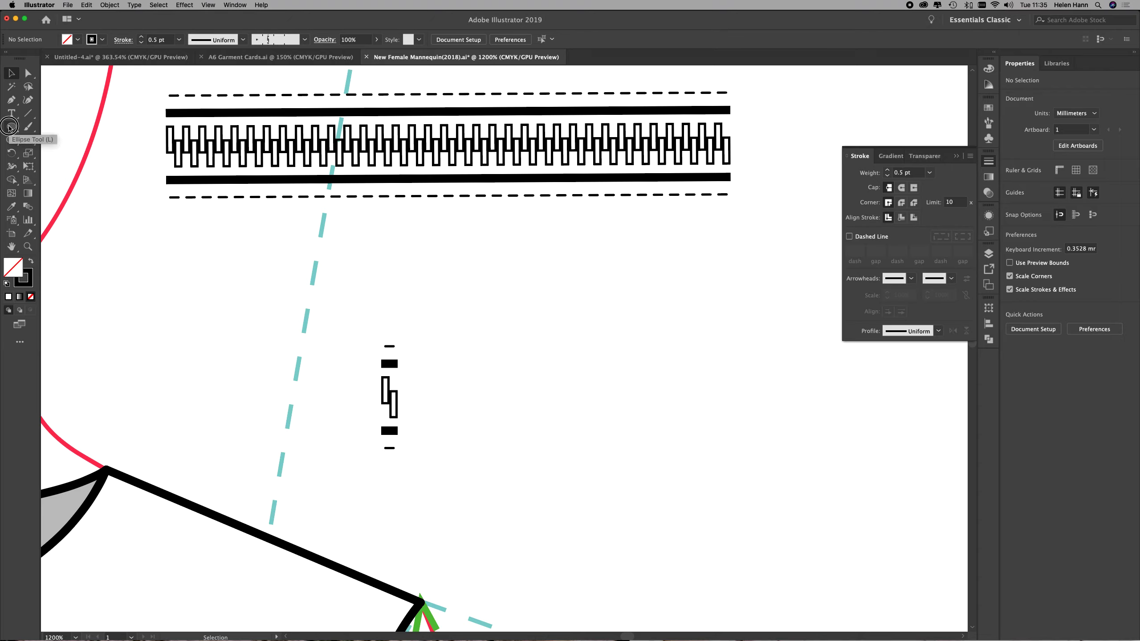
{"action": "left_click_drag", "start_coordinate": [8, 128], "coordinate": [40, 143]}
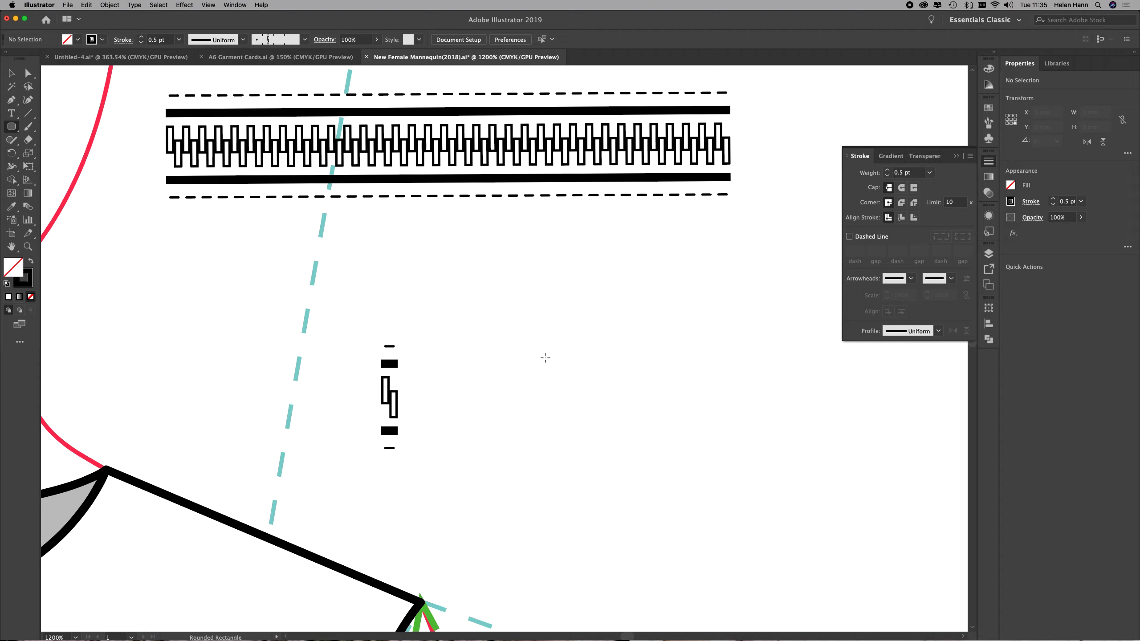
{"action": "left_click_drag", "start_coordinate": [547, 360], "coordinate": [607, 407]}
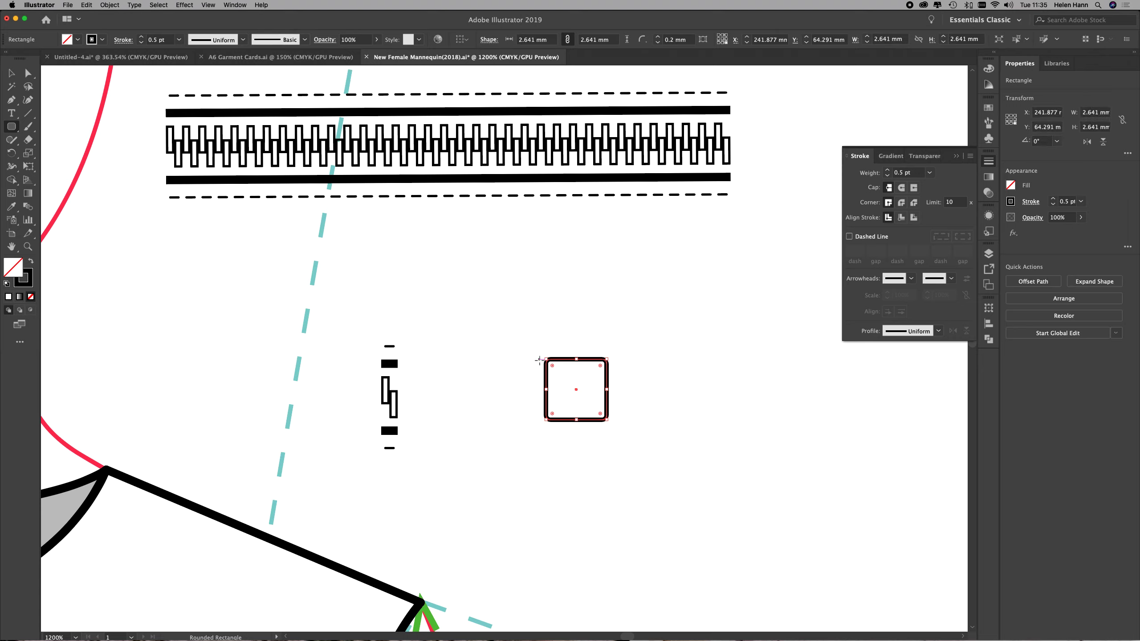
{"action": "left_click", "coordinate": [11, 152]}
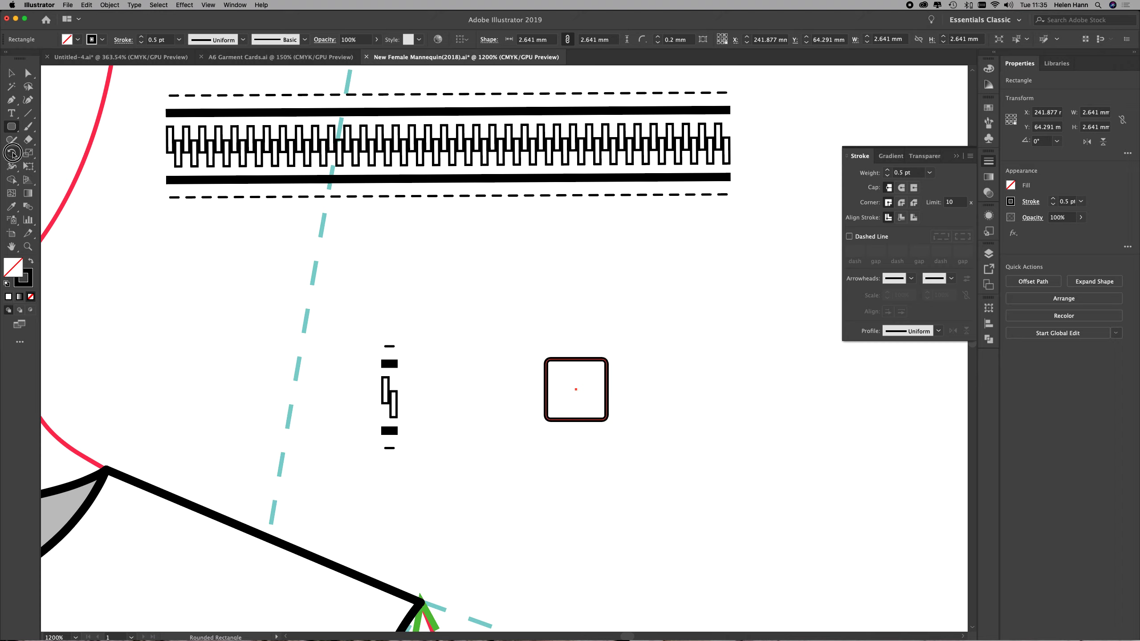
{"action": "left_click", "coordinate": [576, 390], "text": "alt"}
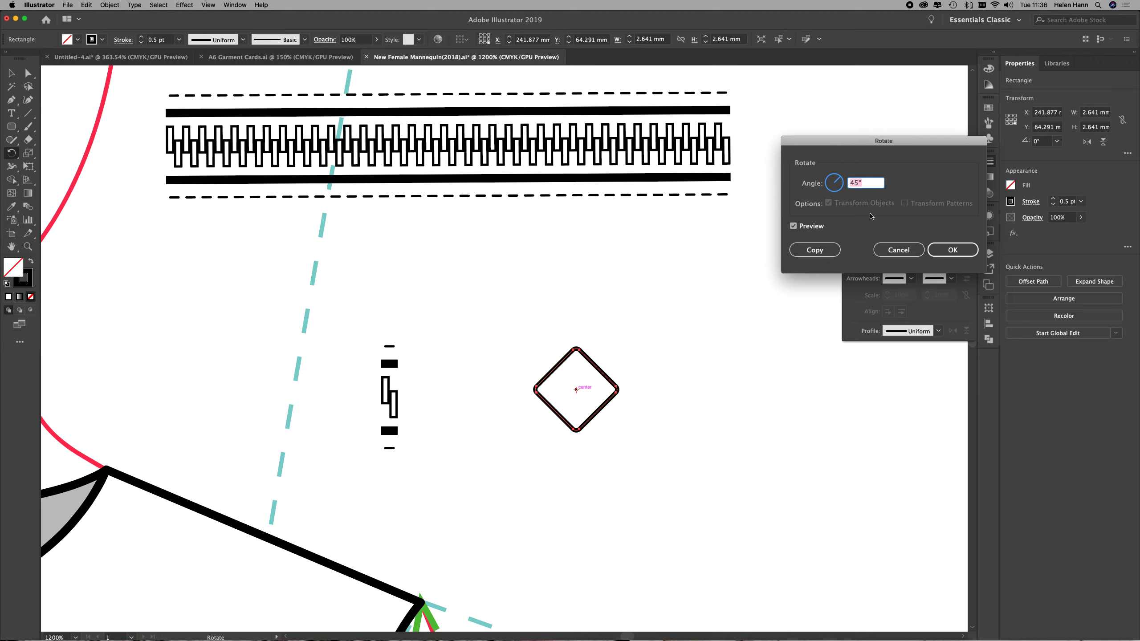
{"action": "left_click", "coordinate": [953, 251]}
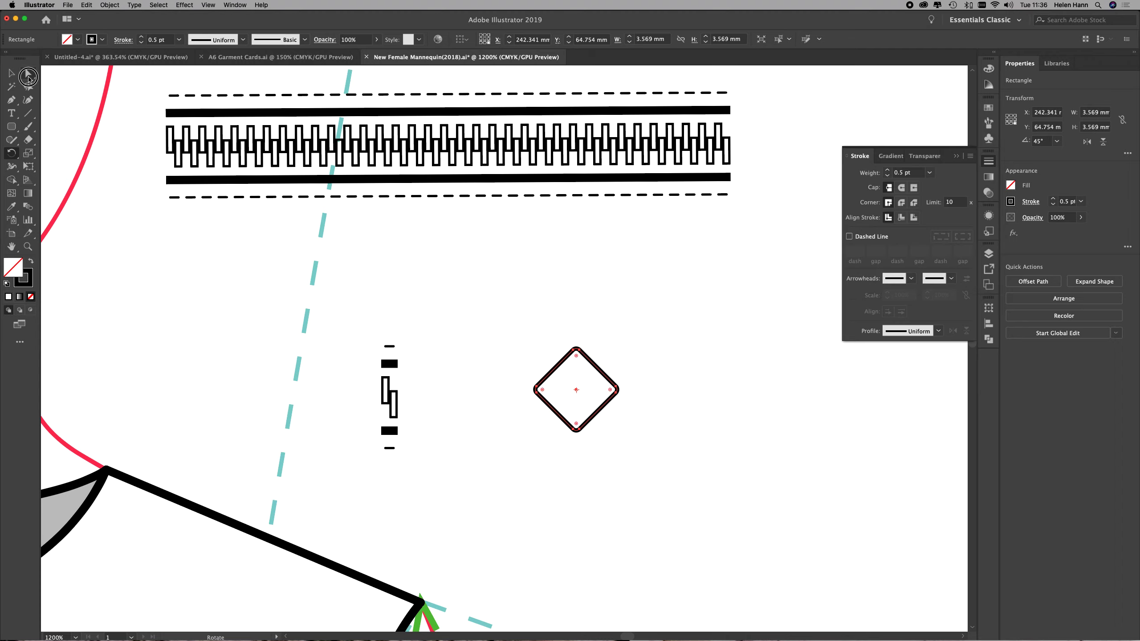
Nudge the diamond's left anchor point outward, widening it to 4.98 mm
{"action": "left_click", "coordinate": [27, 74]}
{"action": "left_click", "coordinate": [541, 390]}
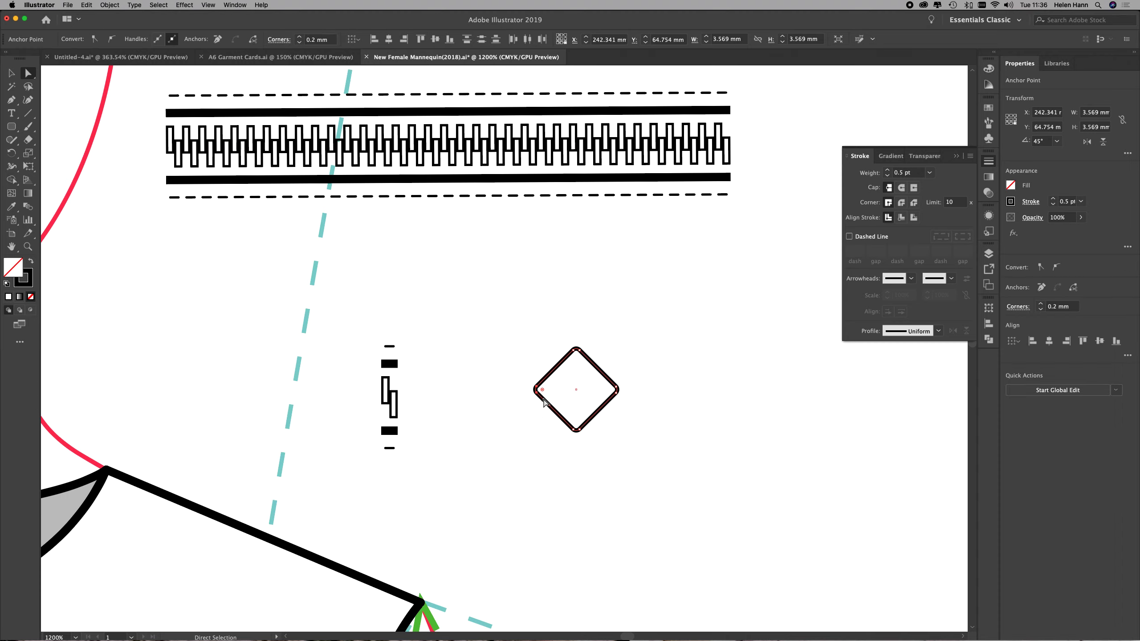
{"action": "key", "text": "Left"}
{"action": "key", "text": "Left"}
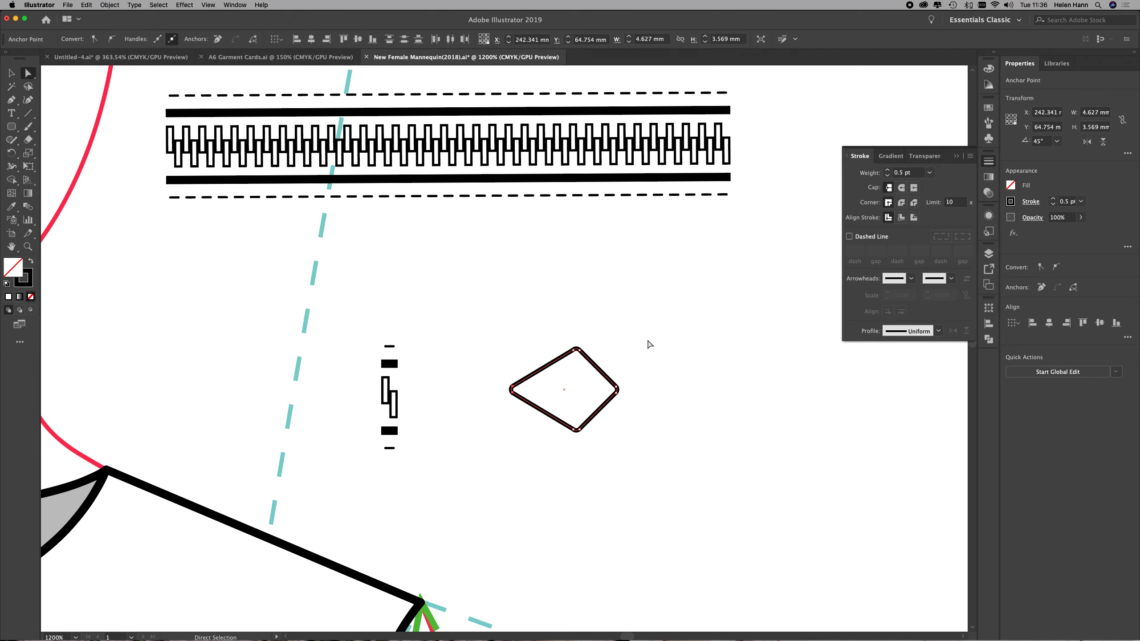
{"action": "key", "text": "Left"}
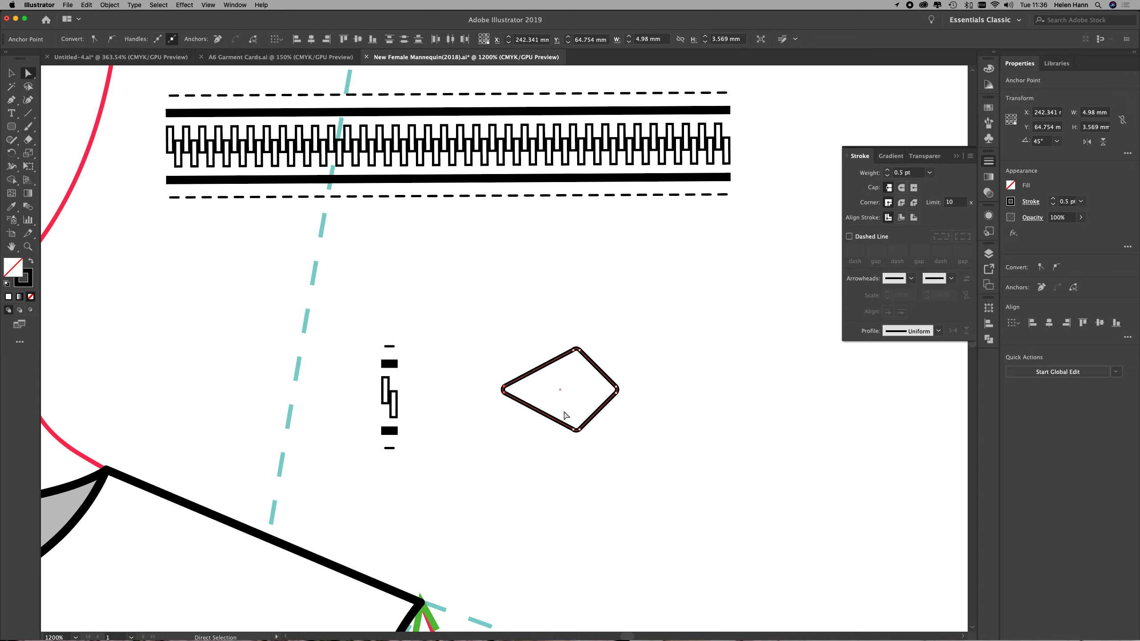
Draw a thin rounded bar inside the kite shape
{"action": "left_click", "coordinate": [533, 456]}
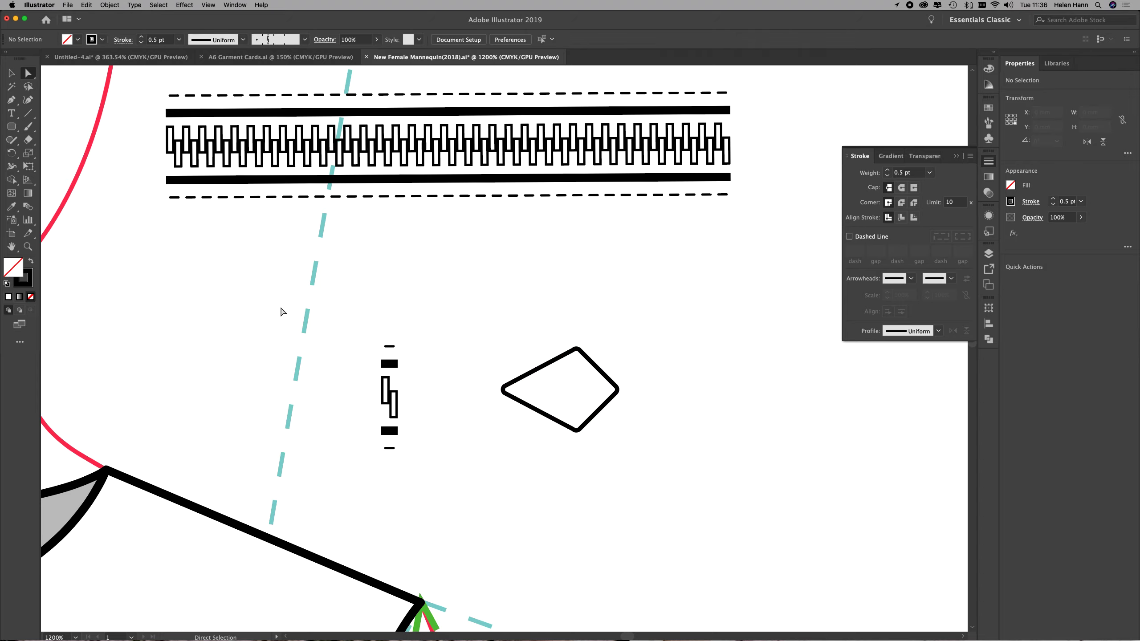
{"action": "left_click", "coordinate": [12, 128]}
{"action": "left_click", "coordinate": [12, 127]}
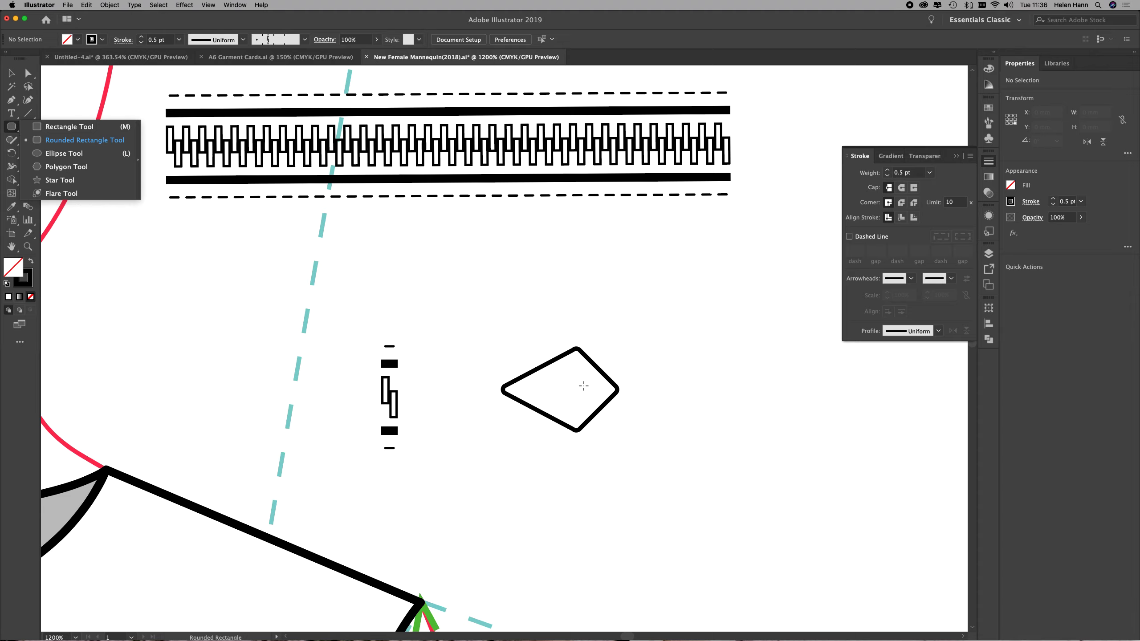
{"action": "left_click_drag", "start_coordinate": [583, 385], "coordinate": [522, 397]}
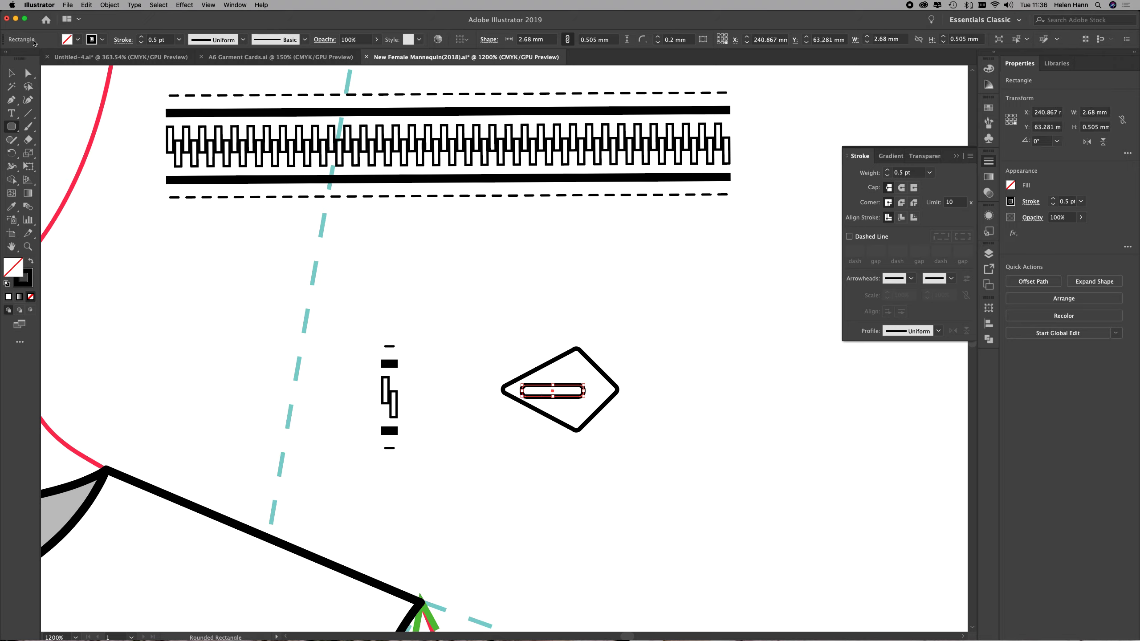
Centre the 2.68 × 0.505 mm slot horizontally within the diamond
{"action": "left_click", "coordinate": [12, 73]}
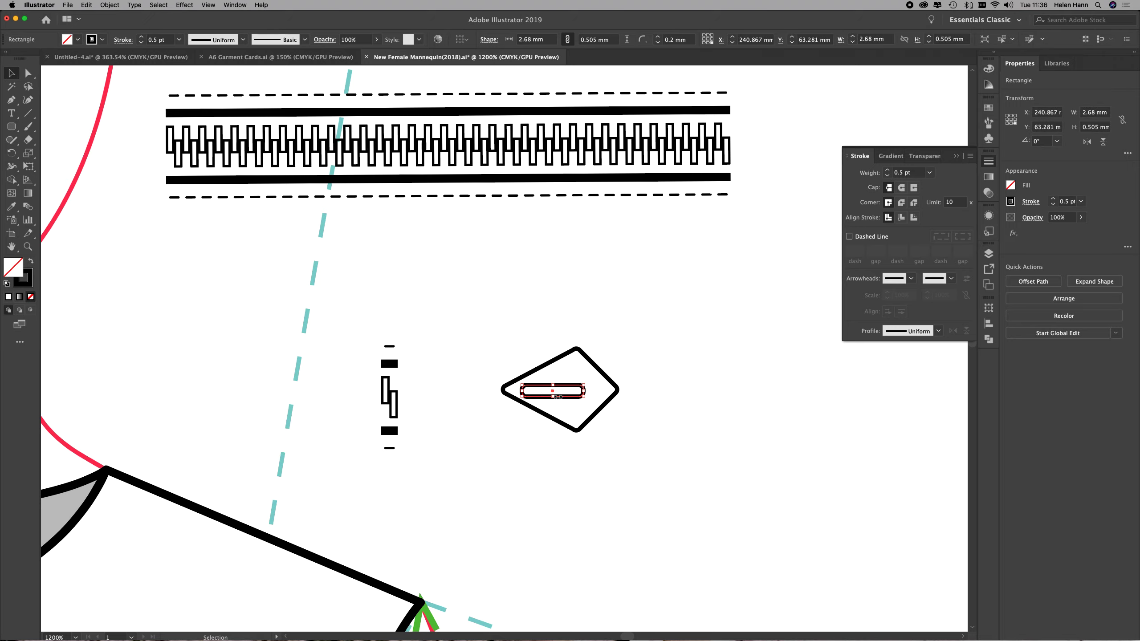
{"action": "left_click", "coordinate": [560, 366], "text": "shift"}
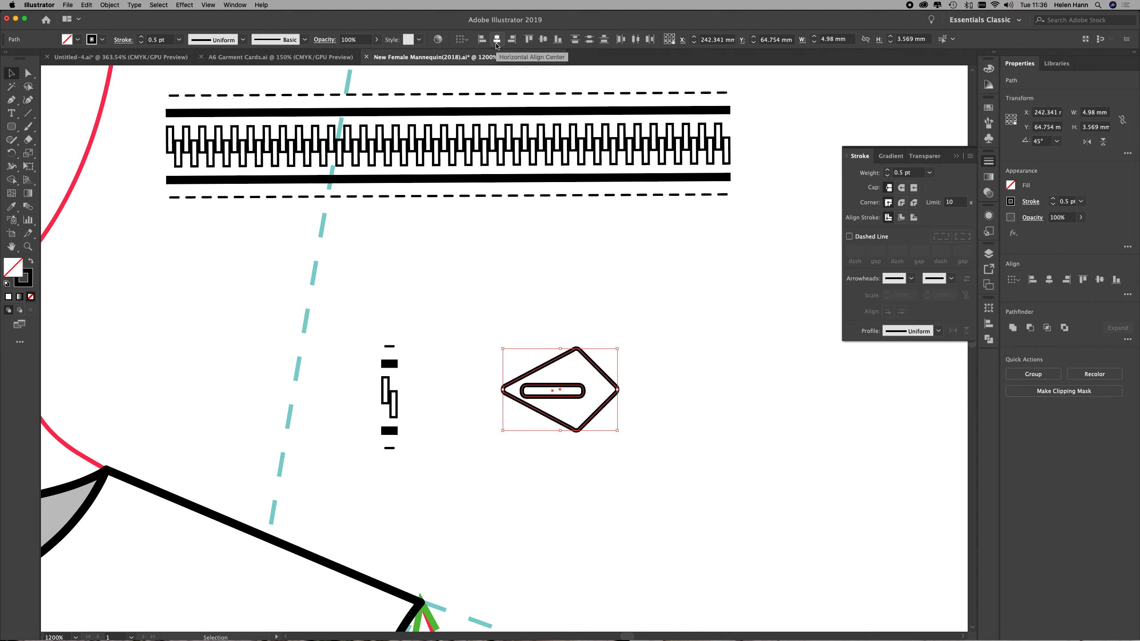
{"action": "left_click", "coordinate": [544, 39]}
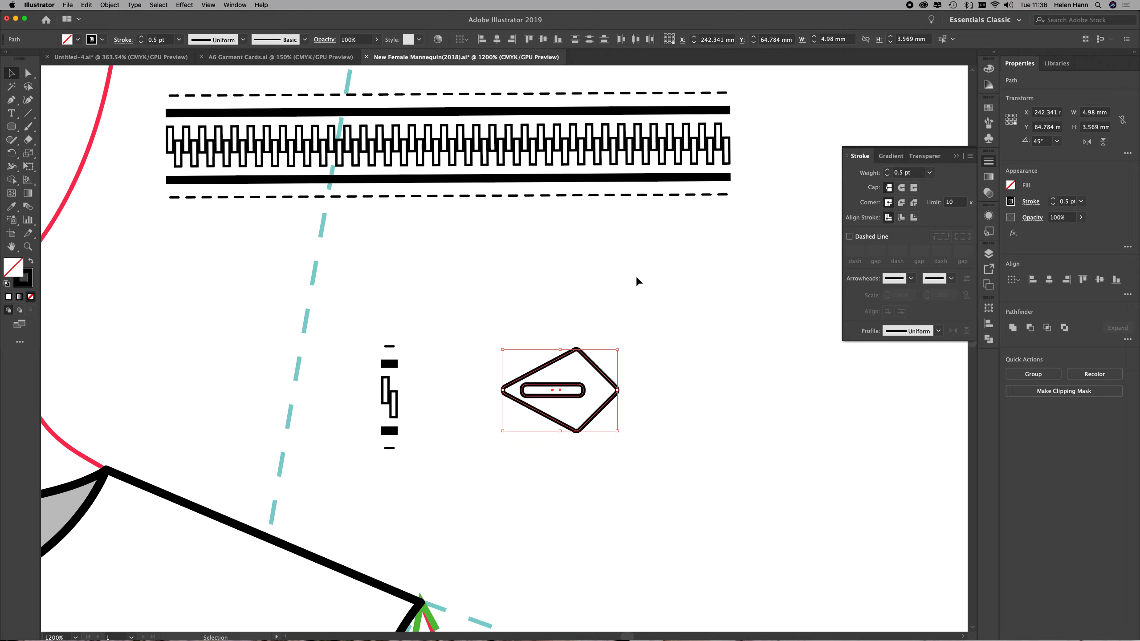
{"action": "left_click", "coordinate": [681, 366]}
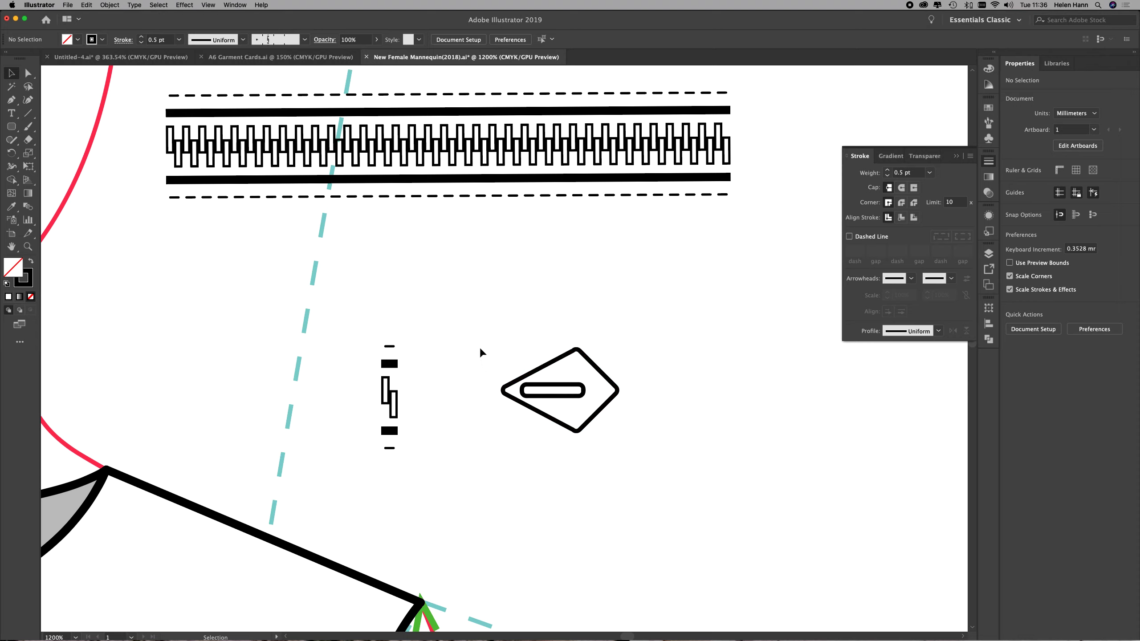
Select the diamond and its slot together and shift the pull further right
{"action": "left_click_drag", "start_coordinate": [476, 324], "coordinate": [731, 361]}
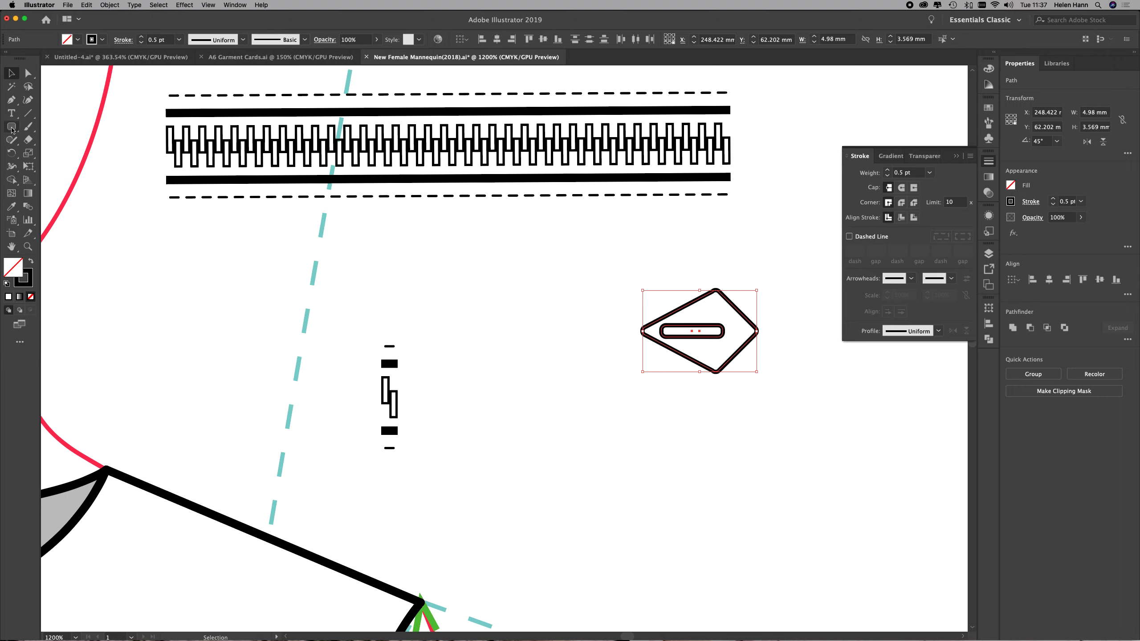
{"action": "left_click_drag", "start_coordinate": [12, 130], "coordinate": [38, 155]}
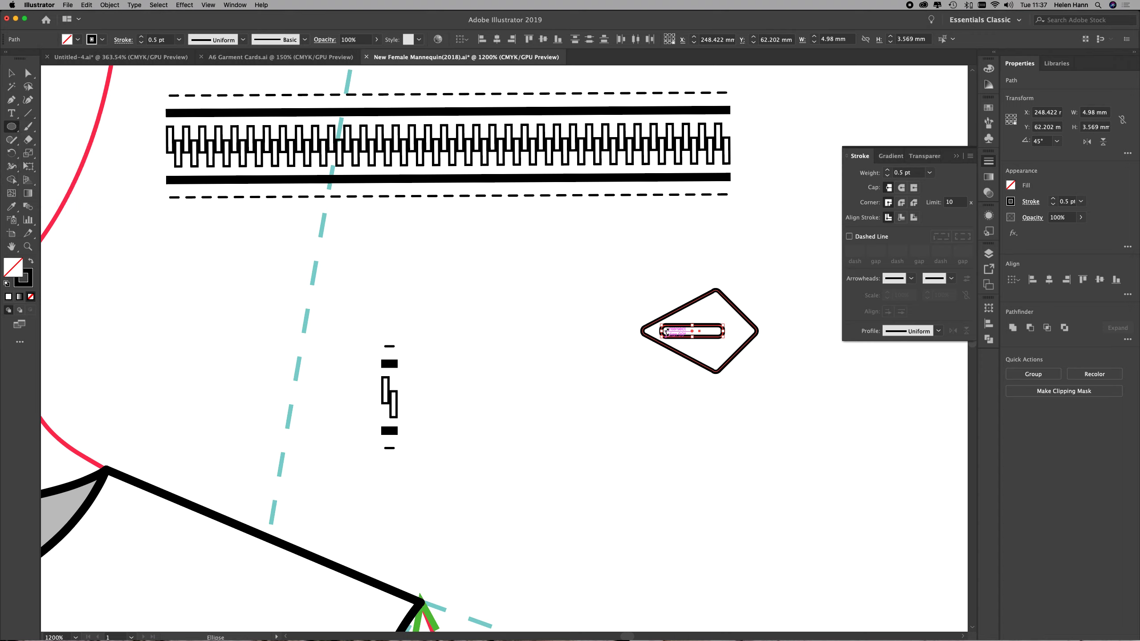
{"action": "left_click", "coordinate": [9, 73]}
{"action": "left_click", "coordinate": [520, 318]}
Draw a 2.07 mm circle and move it down-left, just below the pull
{"action": "key", "text": "l"}
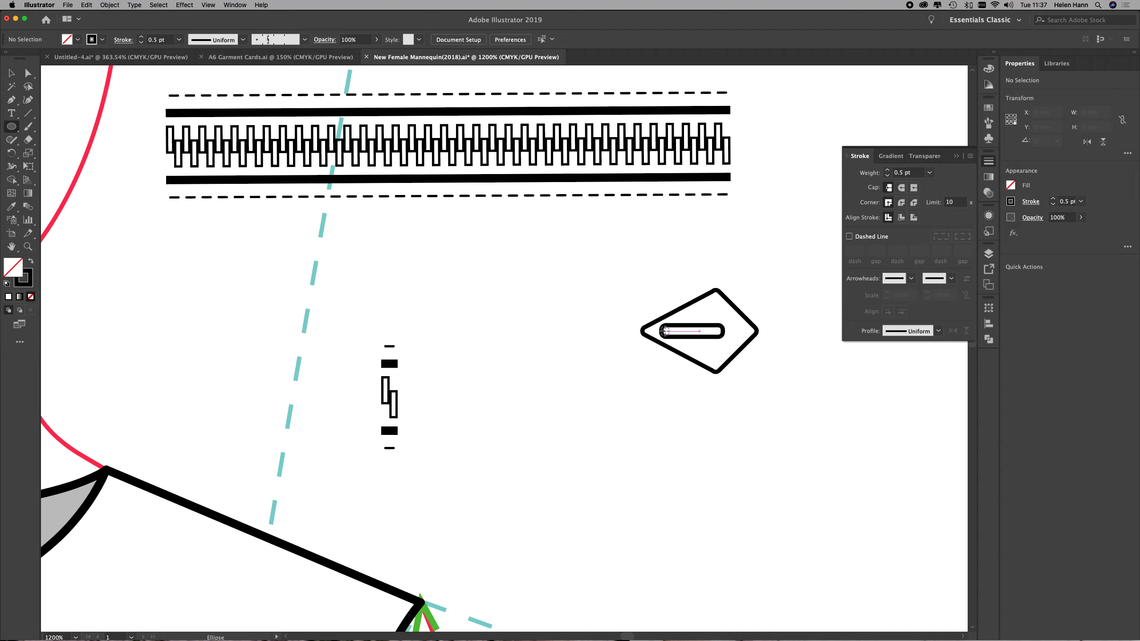
{"action": "left_click_drag", "start_coordinate": [665, 332], "coordinate": [640, 309]}
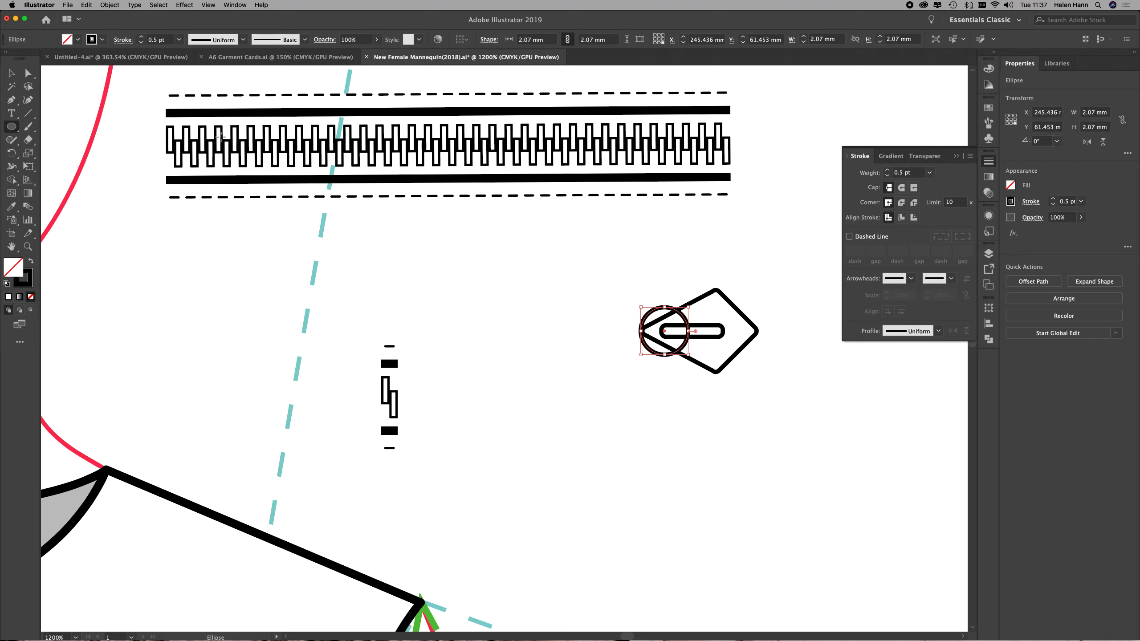
{"action": "key", "text": "v"}
{"action": "left_click", "coordinate": [529, 374]}
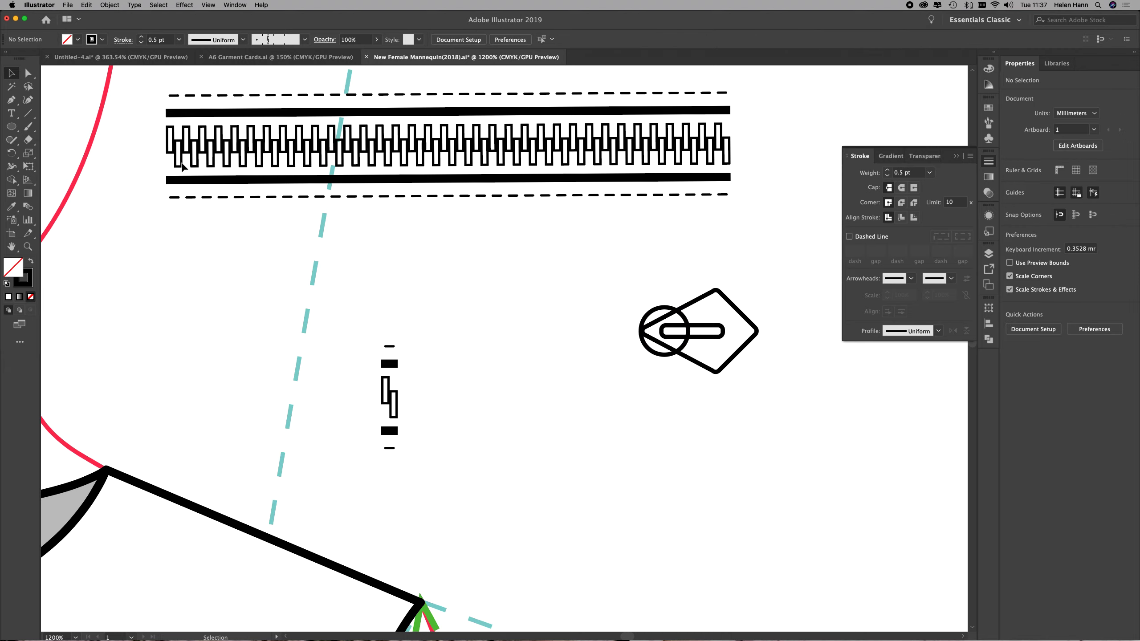
{"action": "left_click", "coordinate": [11, 127]}
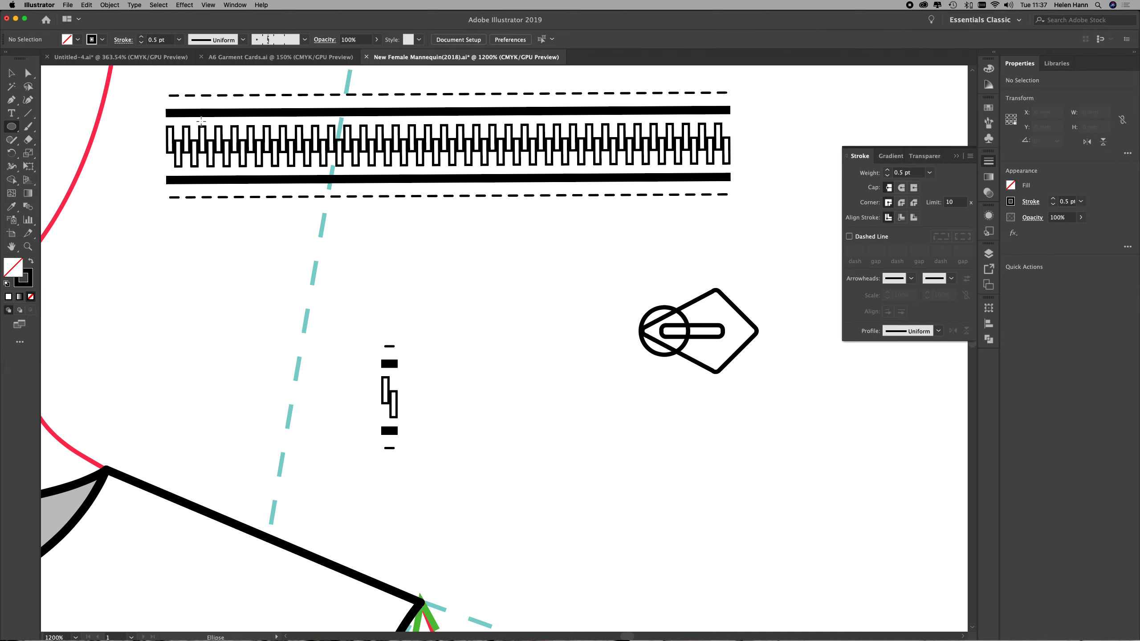
{"action": "key", "text": "v"}
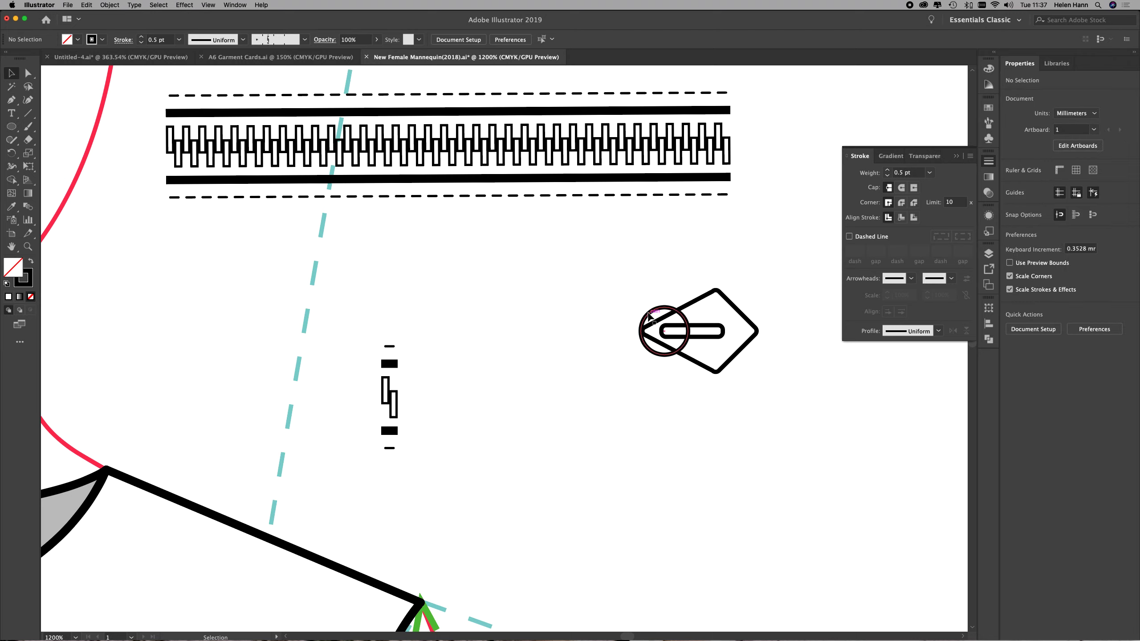
{"action": "left_click_drag", "start_coordinate": [641, 344], "coordinate": [613, 412]}
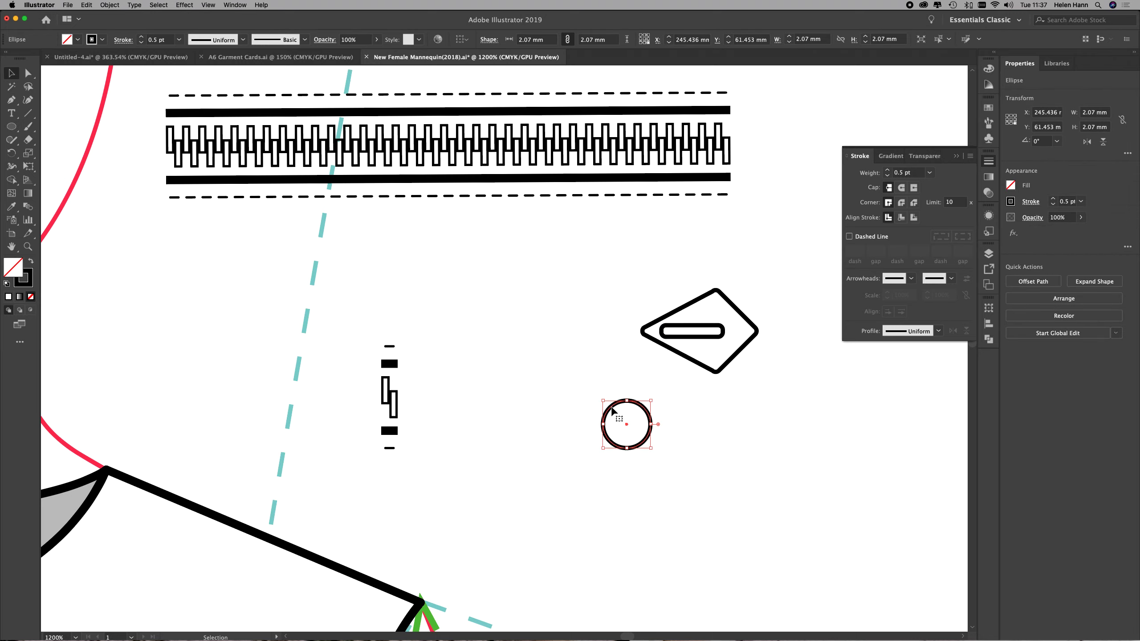
{"action": "left_click", "coordinate": [11, 126]}
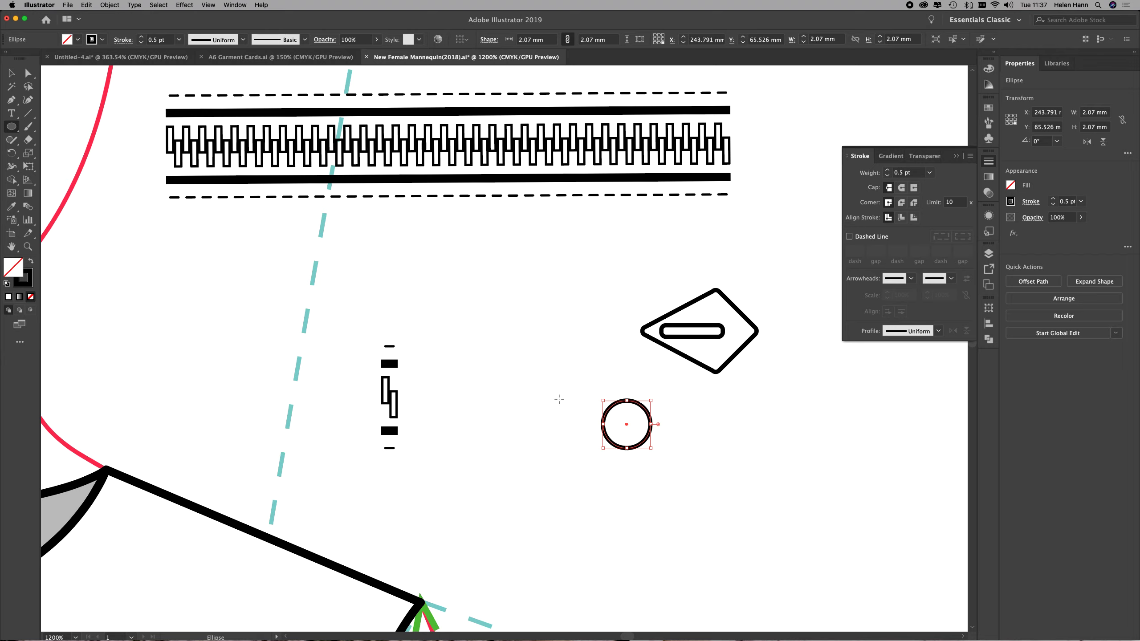
{"action": "key", "text": "super+shift+a"}
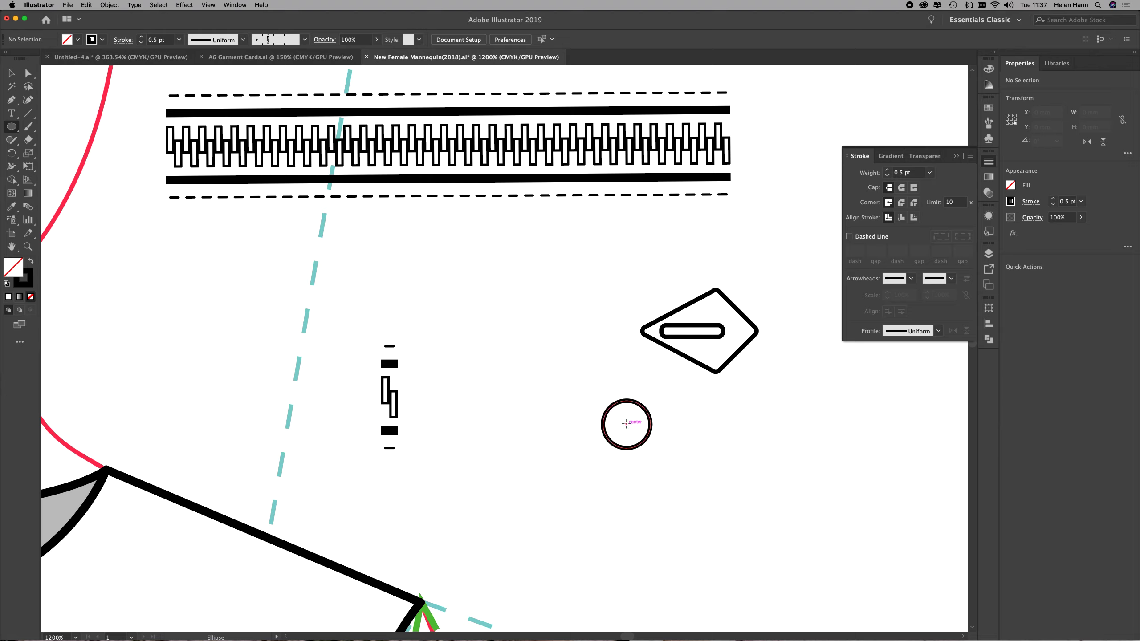
Draw a smaller concentric circle and subtract it from the 2.07 mm circle with Minus Front
{"action": "left_click_drag", "start_coordinate": [627, 424], "coordinate": [615, 406]}
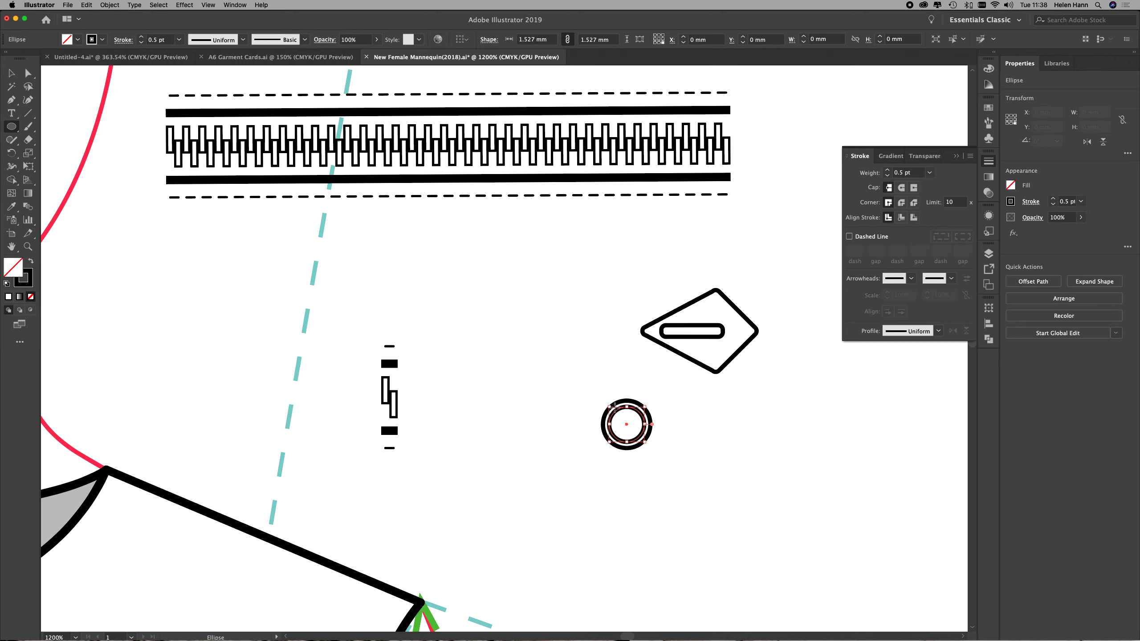
{"action": "key", "text": "v"}
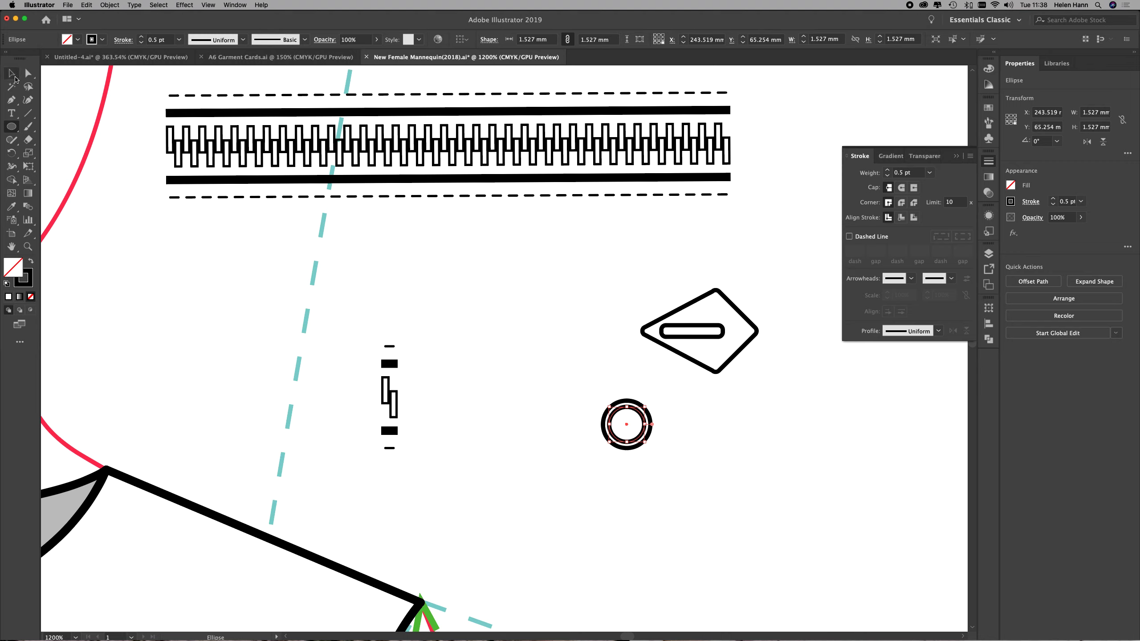
{"action": "left_click_drag", "start_coordinate": [611, 384], "coordinate": [672, 466]}
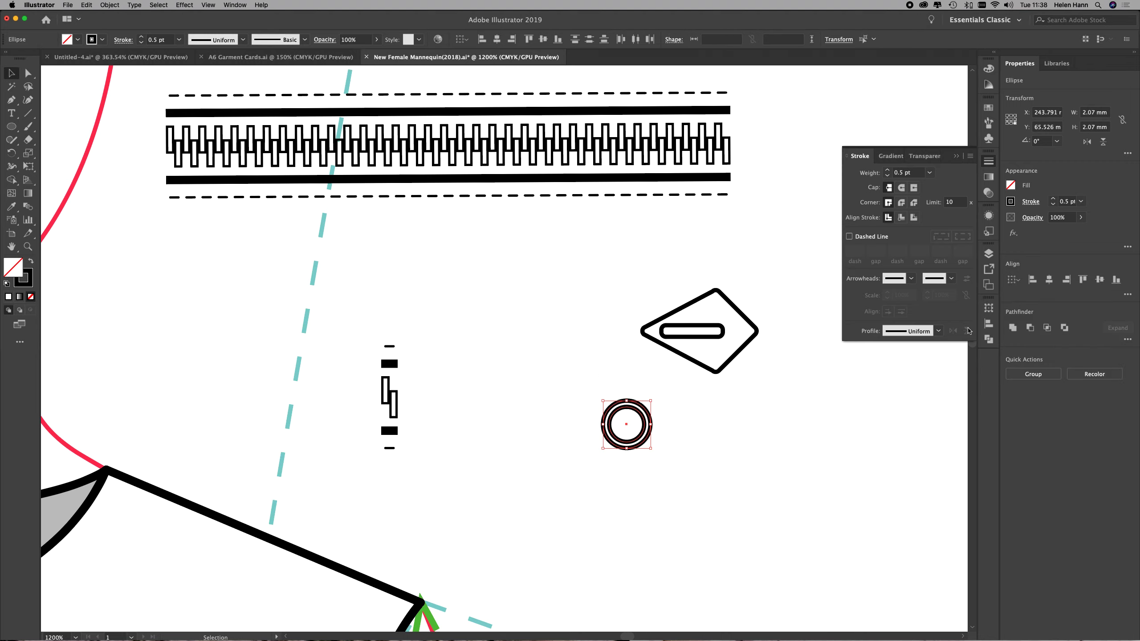
{"action": "left_click", "coordinate": [1128, 339]}
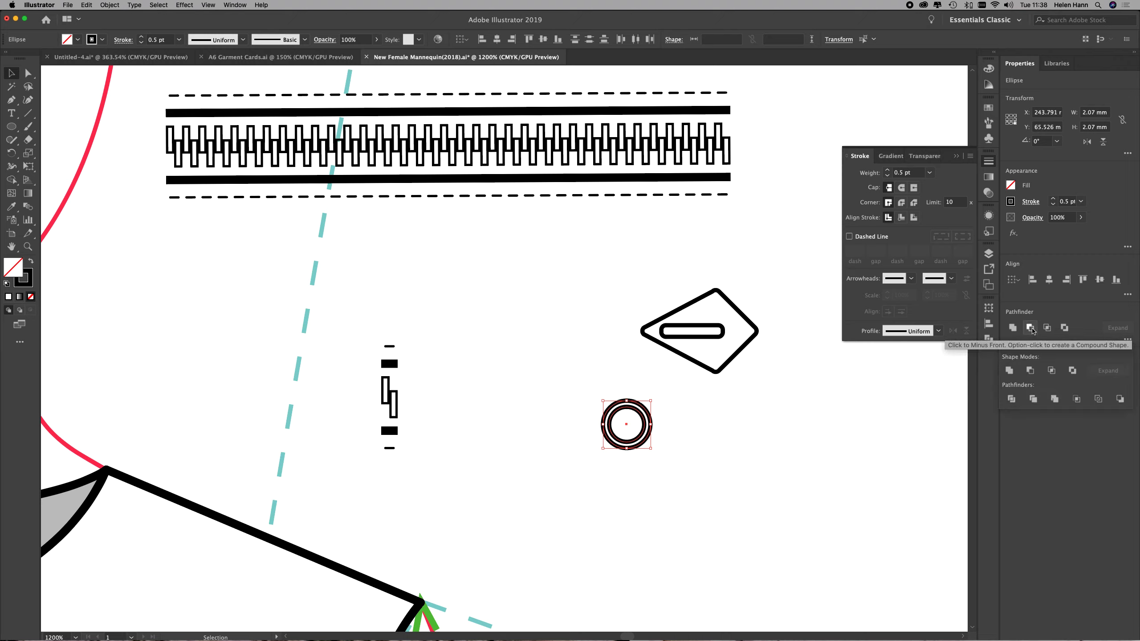
{"action": "left_click", "coordinate": [1032, 371]}
Reselect the new ring and pick a point on its path with Direct Selection
{"action": "left_click", "coordinate": [817, 487]}
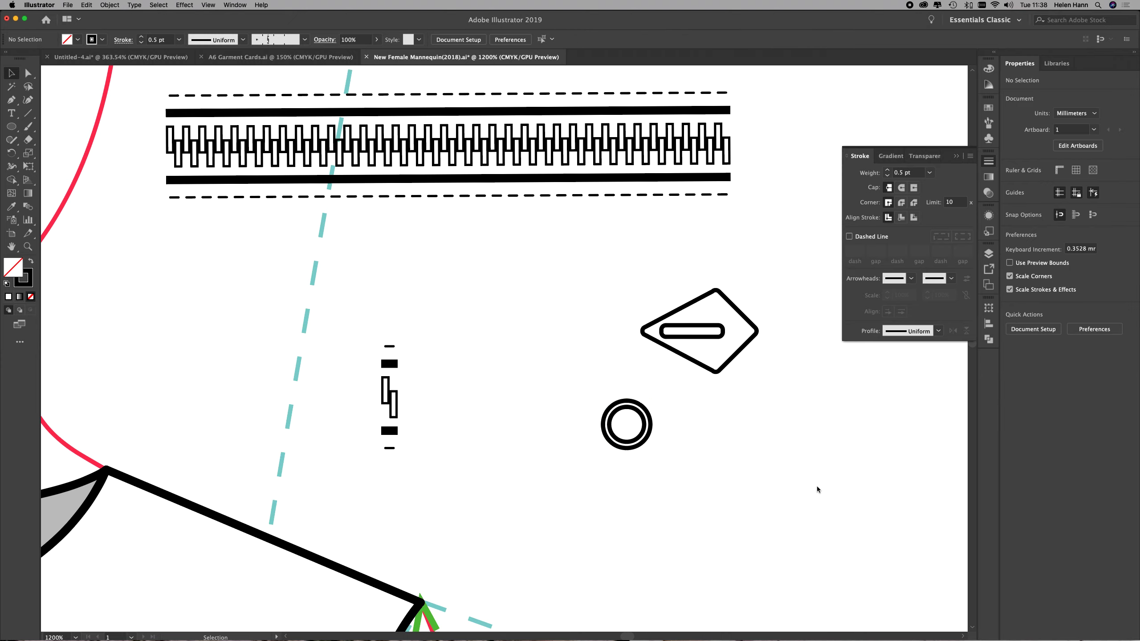
{"action": "left_click", "coordinate": [648, 433]}
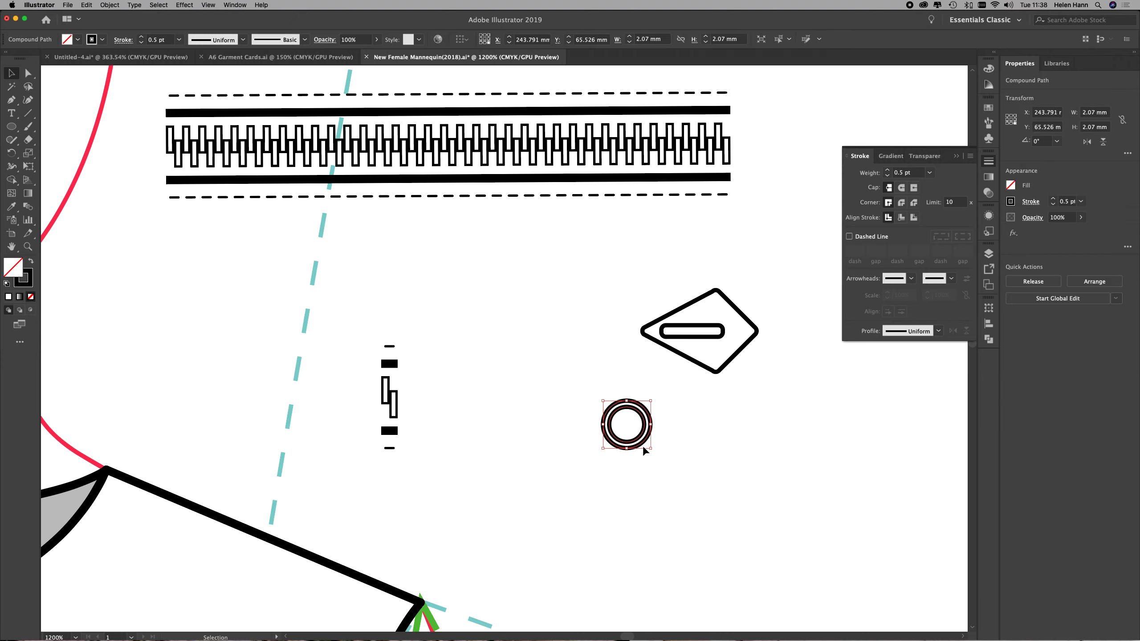
{"action": "left_click", "coordinate": [649, 491]}
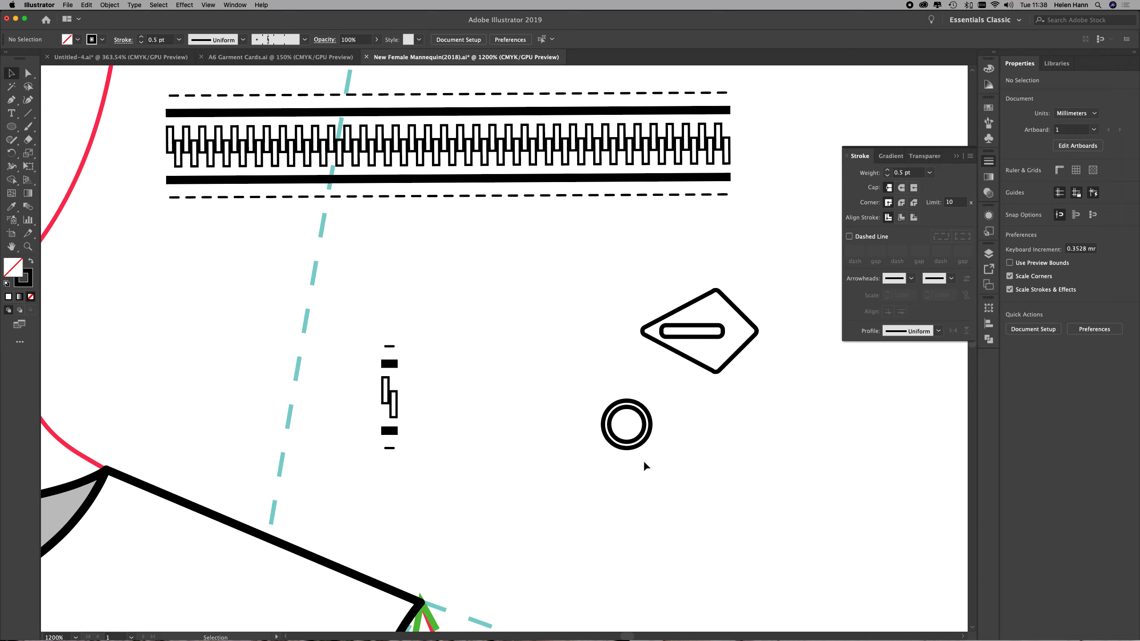
{"action": "left_click", "coordinate": [638, 449]}
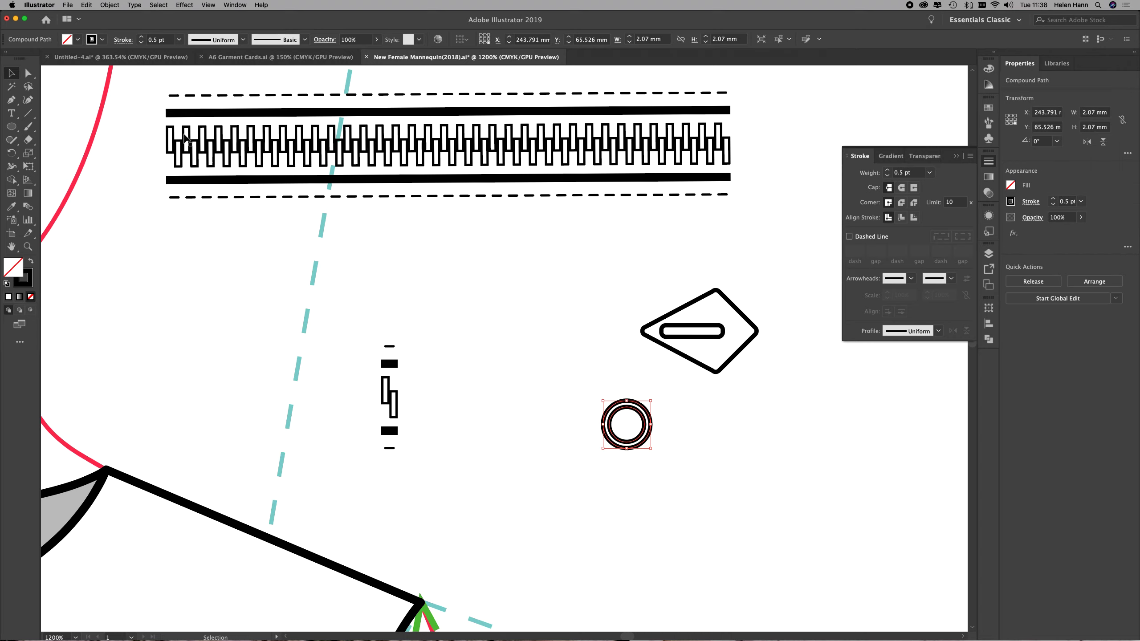
{"action": "left_click", "coordinate": [28, 73]}
{"action": "left_click", "coordinate": [511, 394]}
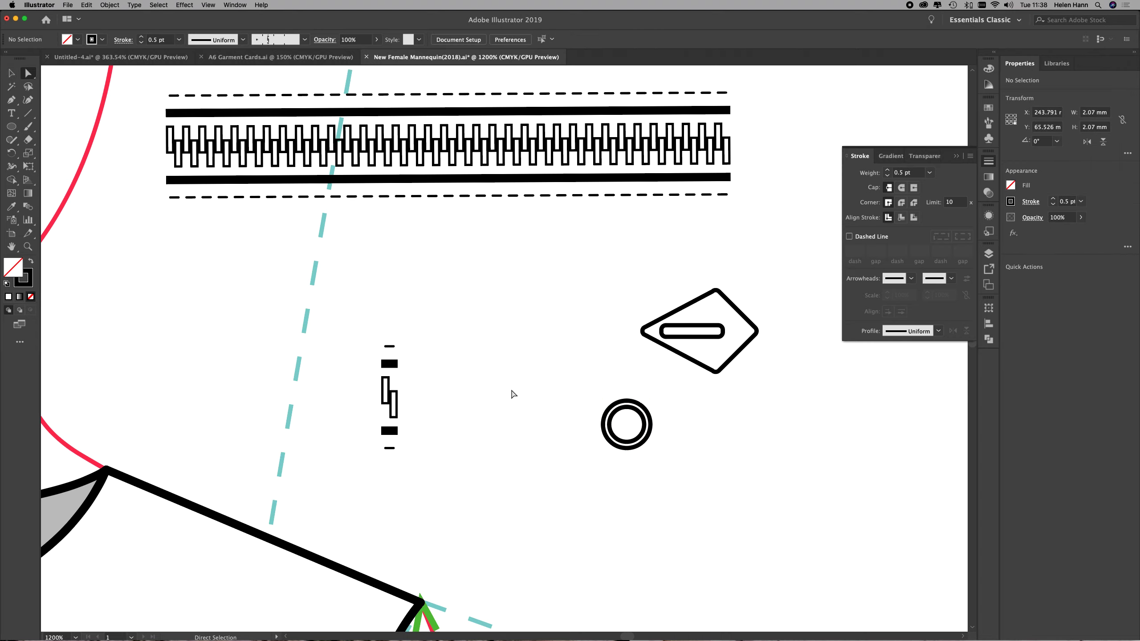
{"action": "left_click", "coordinate": [624, 406]}
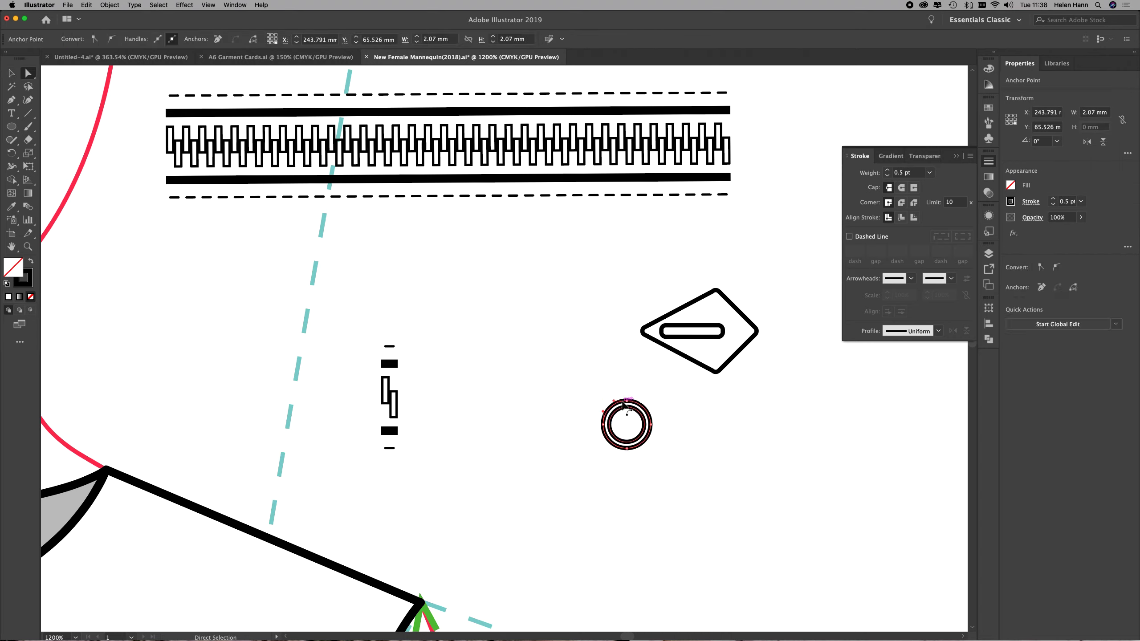
Fill the ring white and move it onto the diamond pull's left tip, nudged slightly left
{"action": "left_click", "coordinate": [8, 297]}
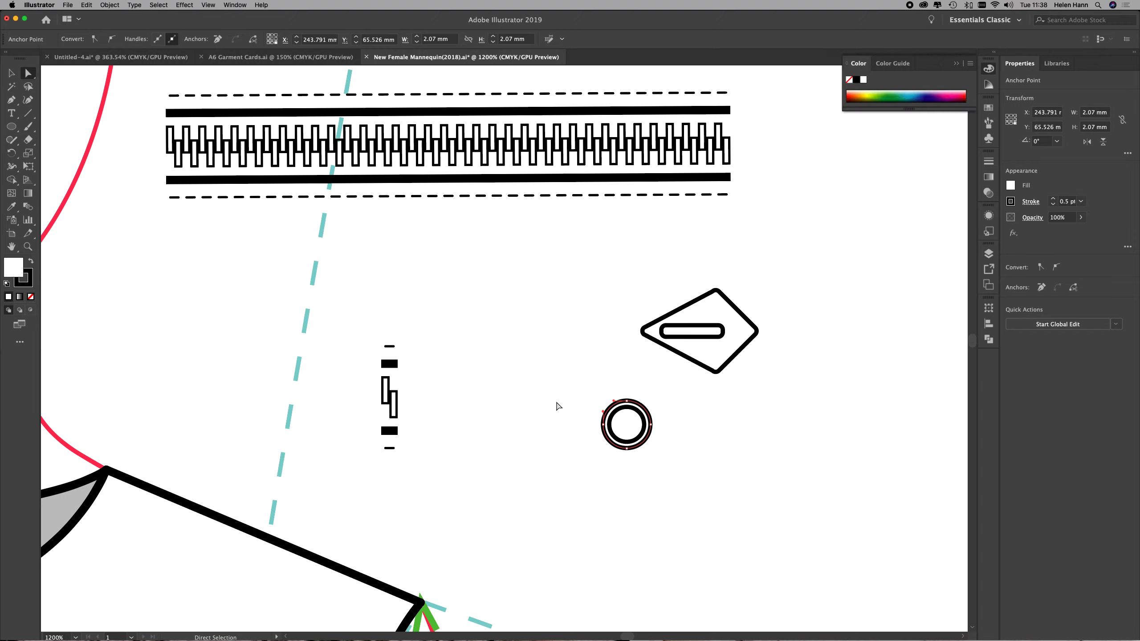
{"action": "left_click_drag", "start_coordinate": [565, 372], "coordinate": [693, 477]}
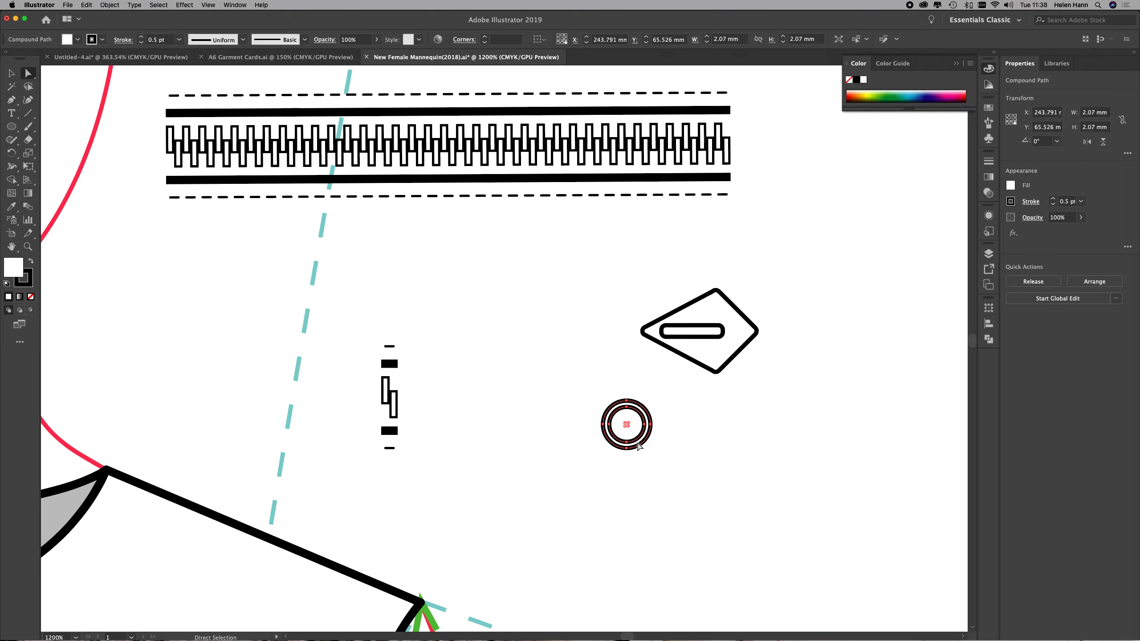
{"action": "left_click_drag", "start_coordinate": [639, 445], "coordinate": [676, 357]}
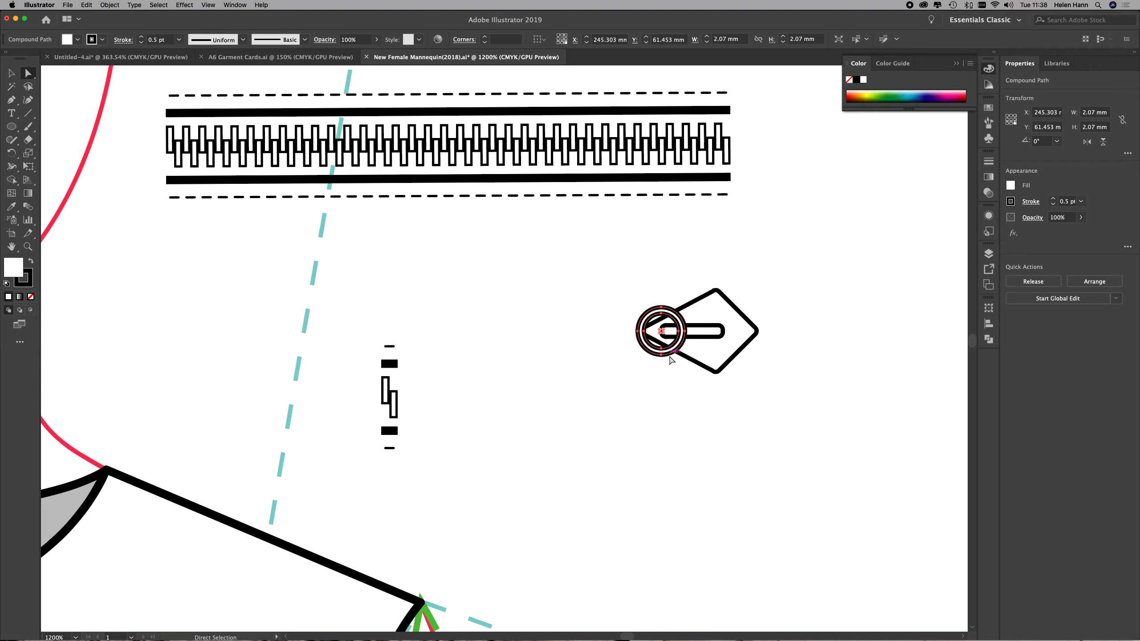
{"action": "left_click_drag", "start_coordinate": [669, 358], "coordinate": [662, 359]}
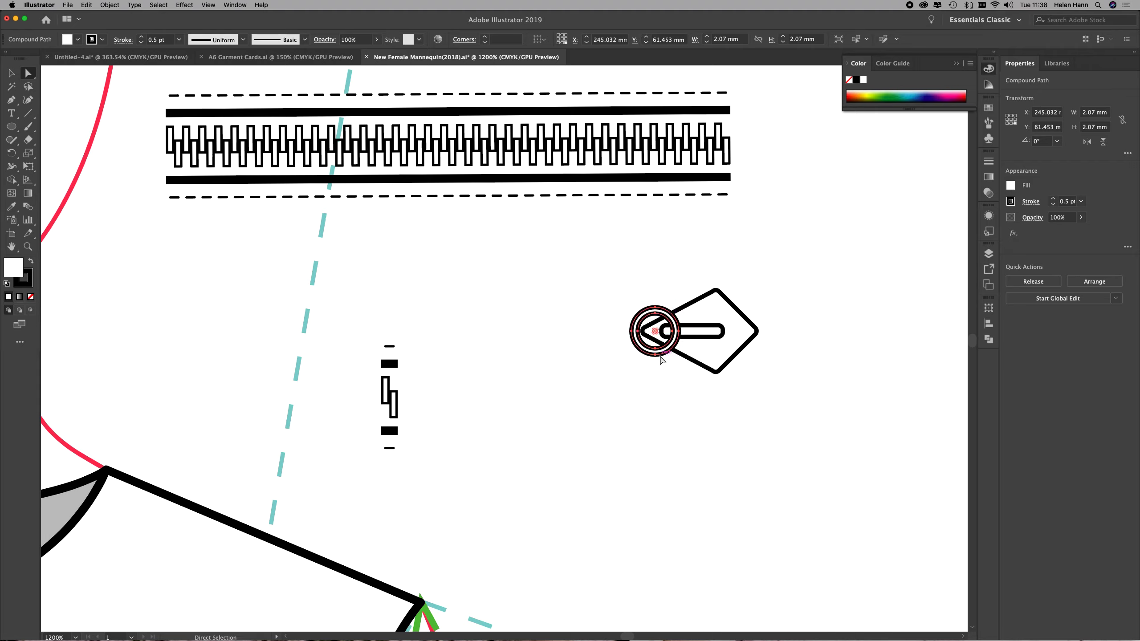
{"action": "left_click", "coordinate": [13, 130]}
Draw a thin 2.458 × 0.455 mm rounded bar leading left from the ring
{"action": "left_click", "coordinate": [67, 140]}
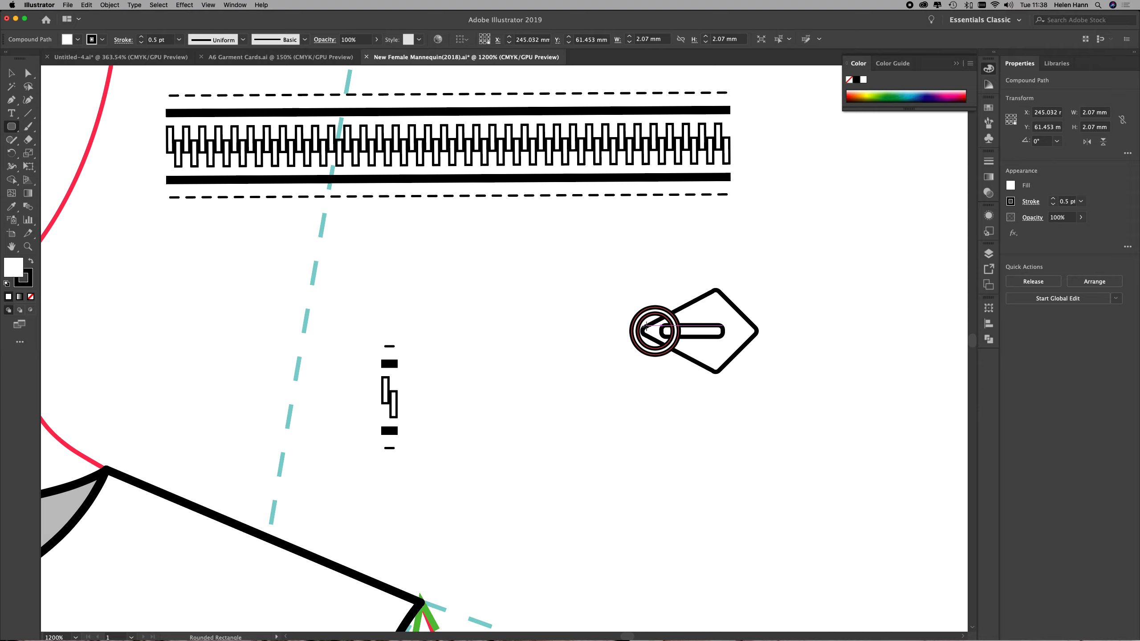
{"action": "left_click_drag", "start_coordinate": [643, 323], "coordinate": [590, 337]}
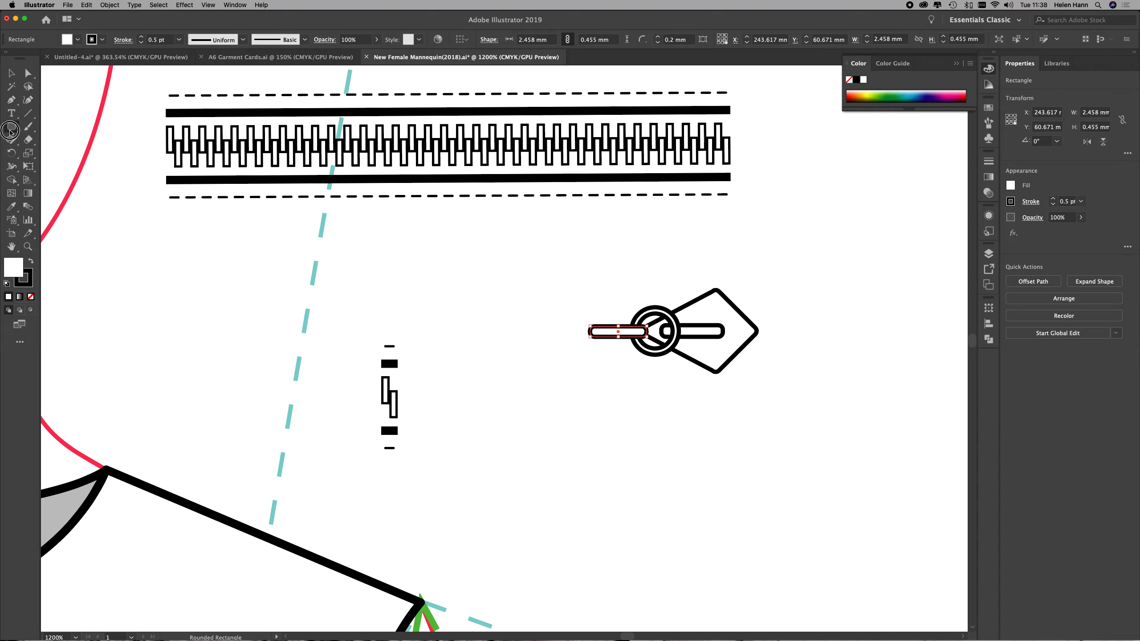
{"action": "left_click_drag", "start_coordinate": [10, 132], "coordinate": [40, 158]}
Cut an 8.384 mm circle from the centre of the 9.212 mm circle, leaving a large ring
{"action": "left_click_drag", "start_coordinate": [504, 332], "coordinate": [399, 245]}
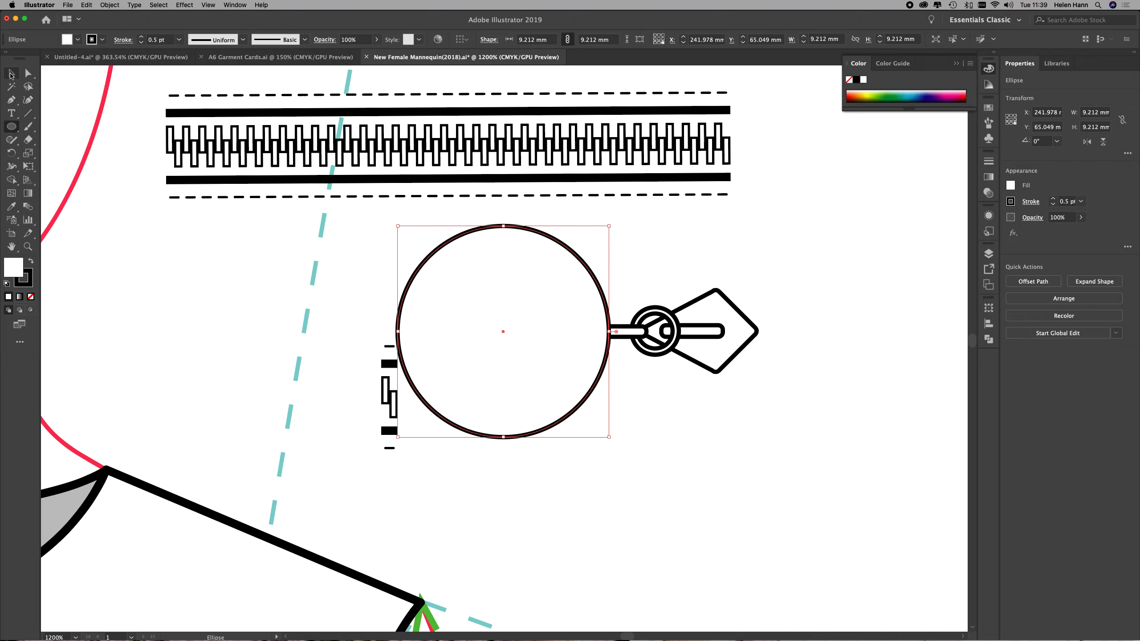
{"action": "key", "text": "super+shift+a"}
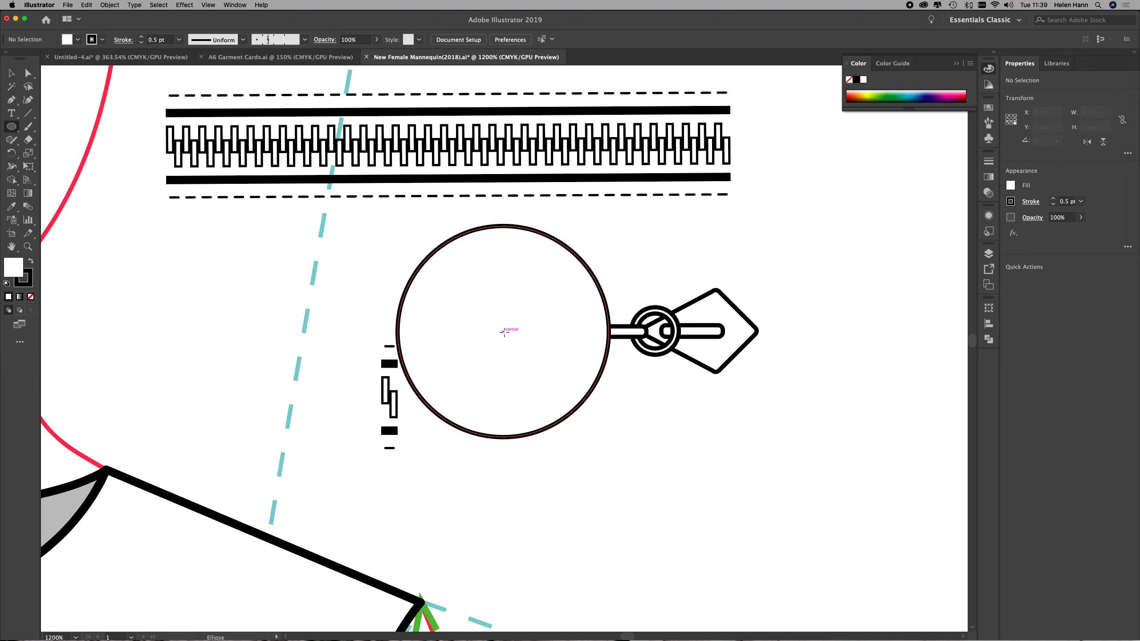
{"action": "left_click_drag", "start_coordinate": [505, 332], "coordinate": [416, 235]}
{"action": "key", "text": "v"}
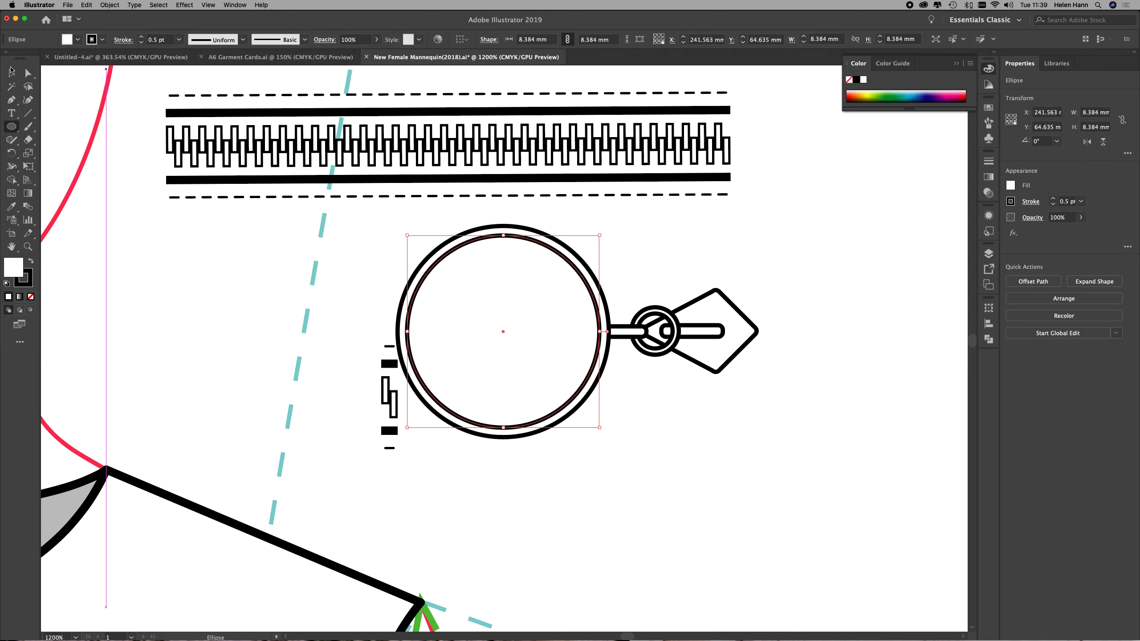
{"action": "left_click", "coordinate": [478, 230], "text": "shift"}
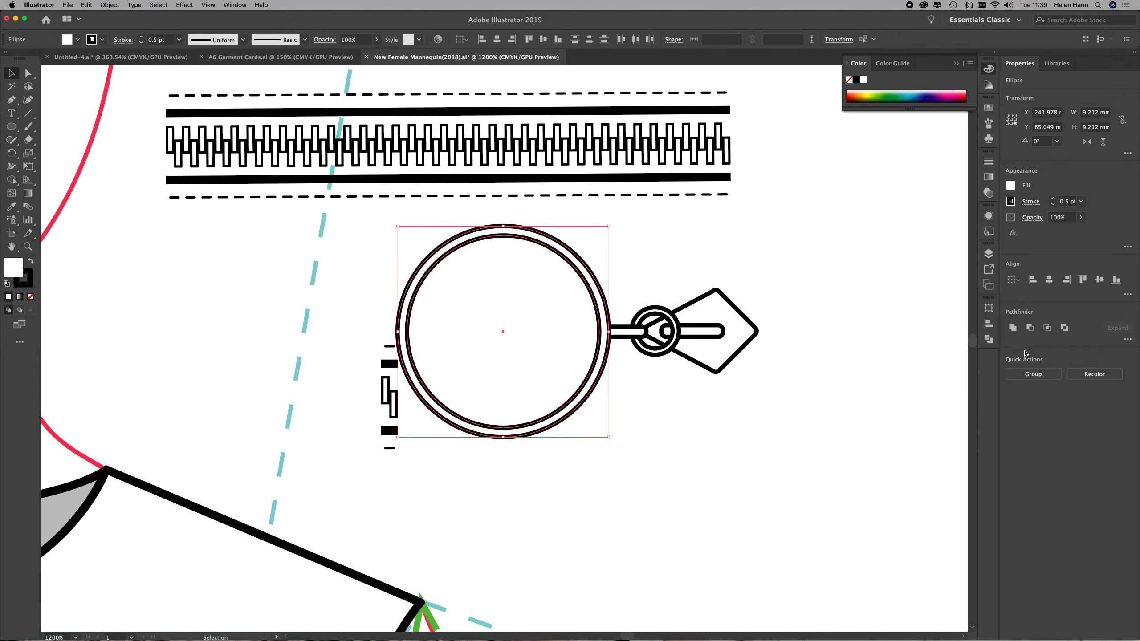
{"action": "left_click", "coordinate": [1031, 328]}
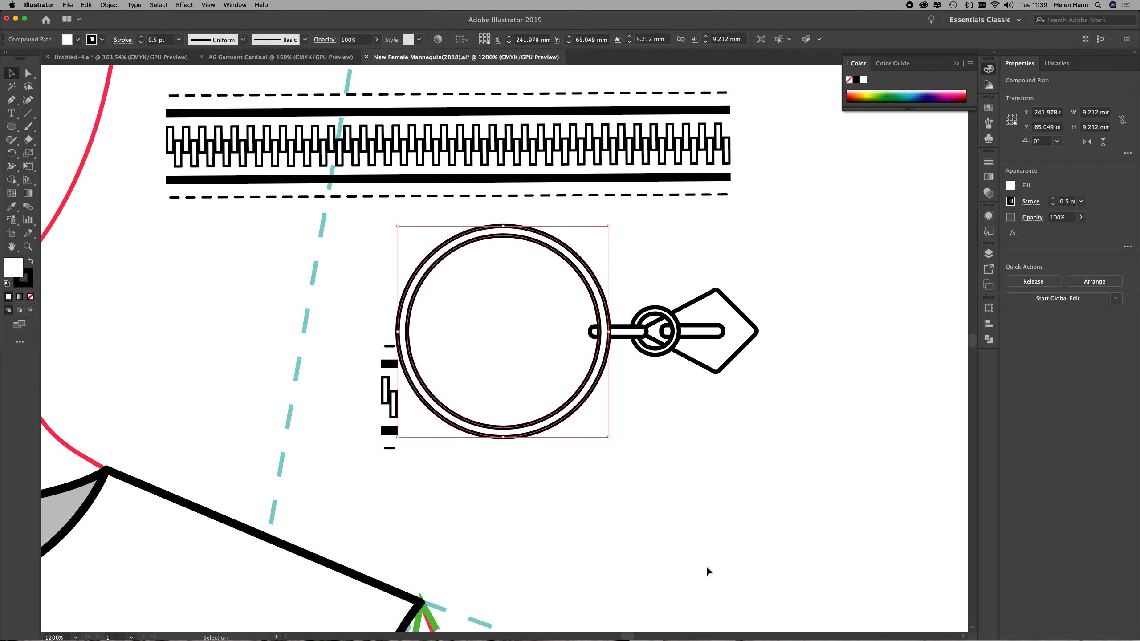
Bring the rod bar and the pull-tab bar in front of the rings
{"action": "left_click", "coordinate": [620, 333]}
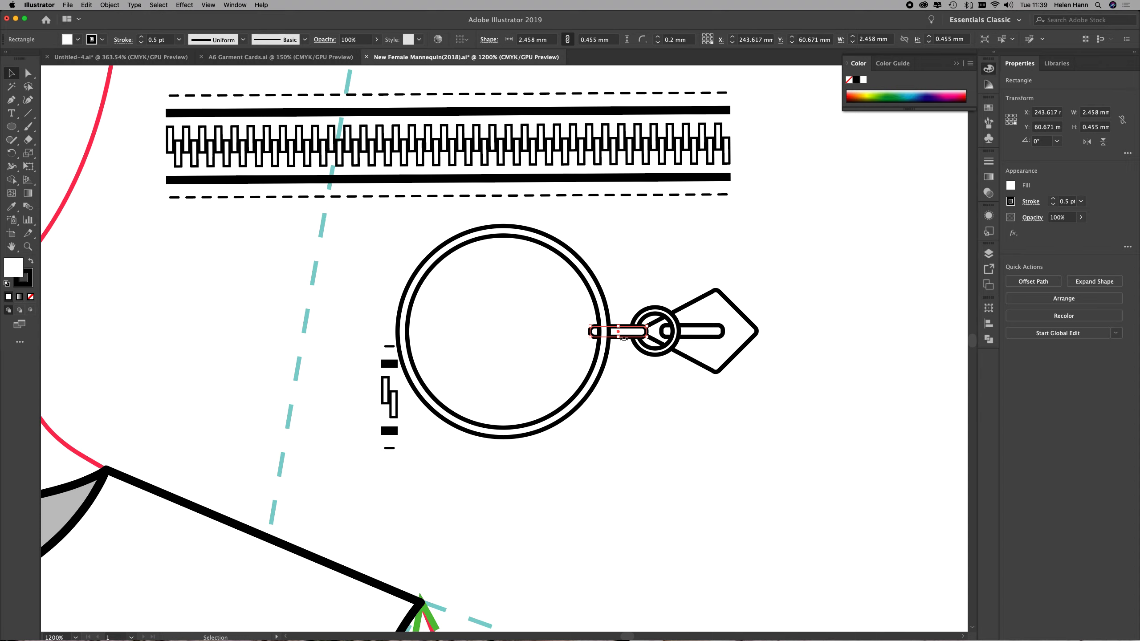
{"action": "right_click", "coordinate": [628, 410]}
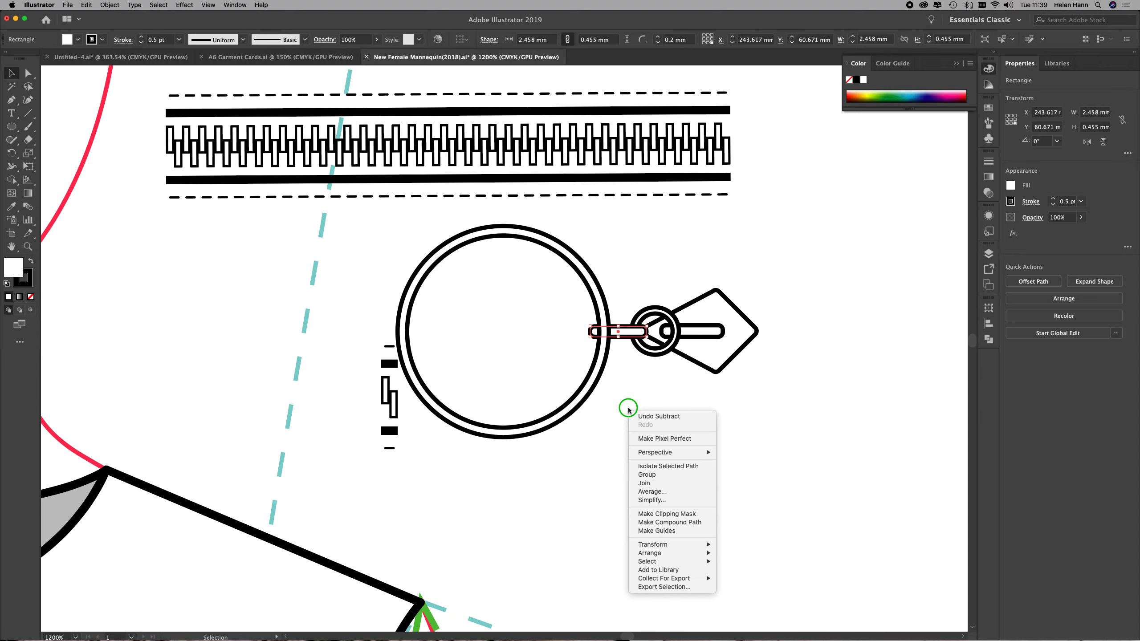
{"action": "mouse_move", "coordinate": [664, 555]}
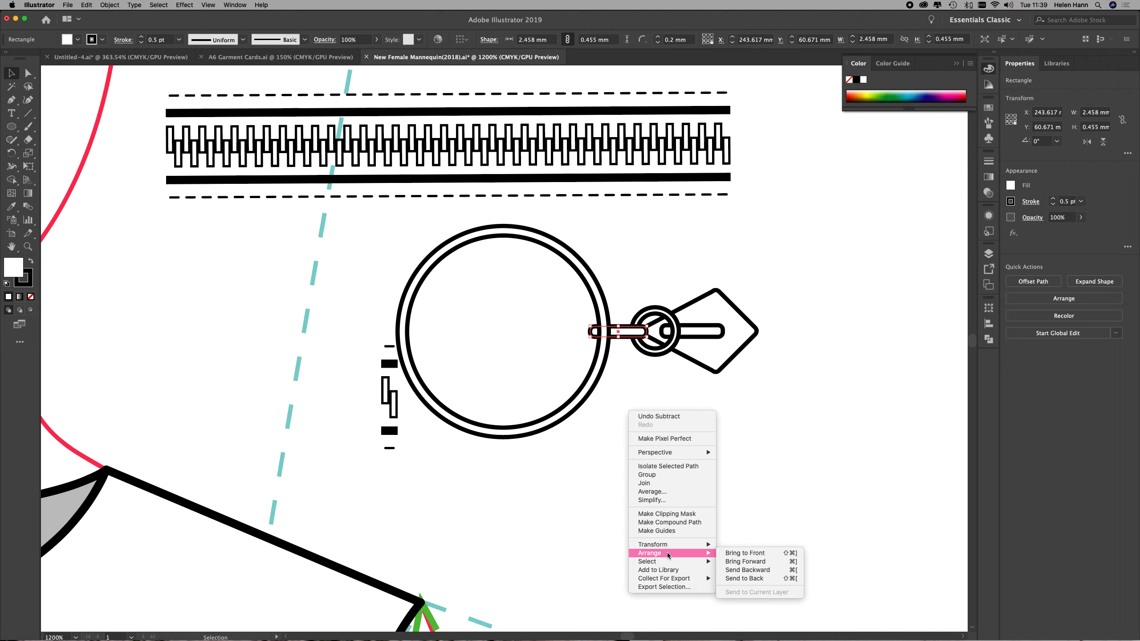
{"action": "left_click", "coordinate": [742, 553]}
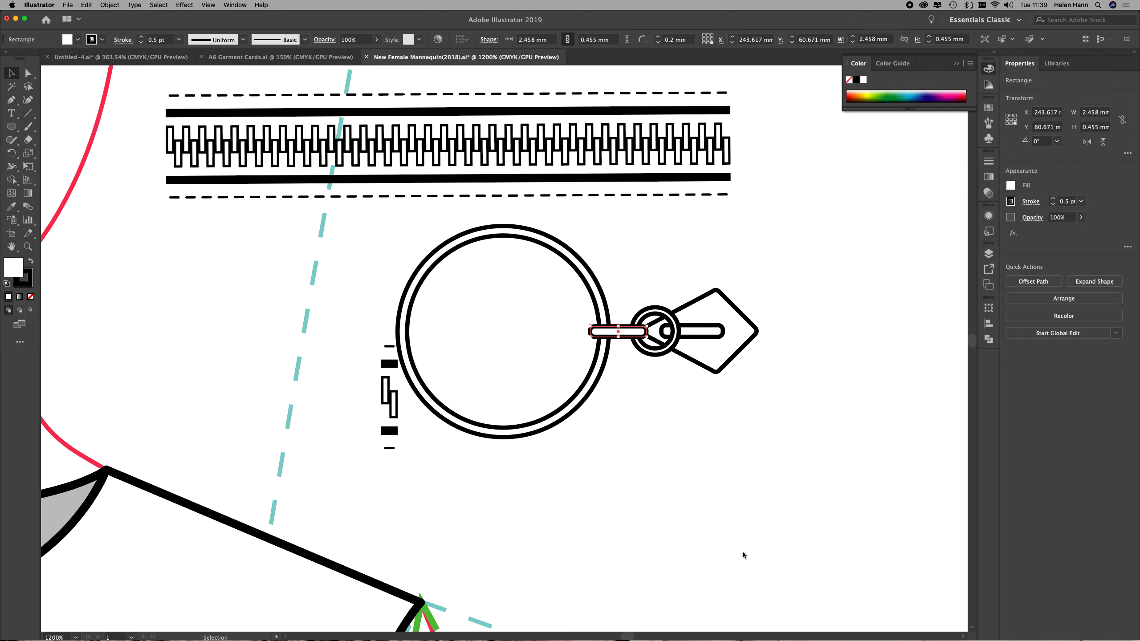
{"action": "left_click", "coordinate": [701, 424]}
{"action": "left_click", "coordinate": [703, 338]}
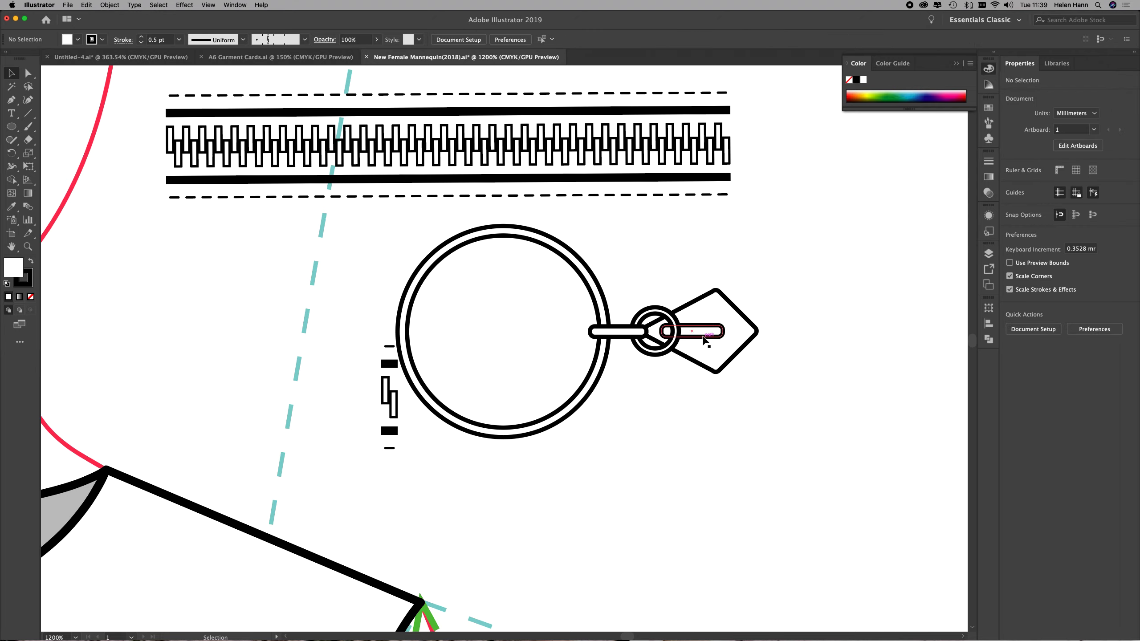
{"action": "right_click", "coordinate": [707, 433]}
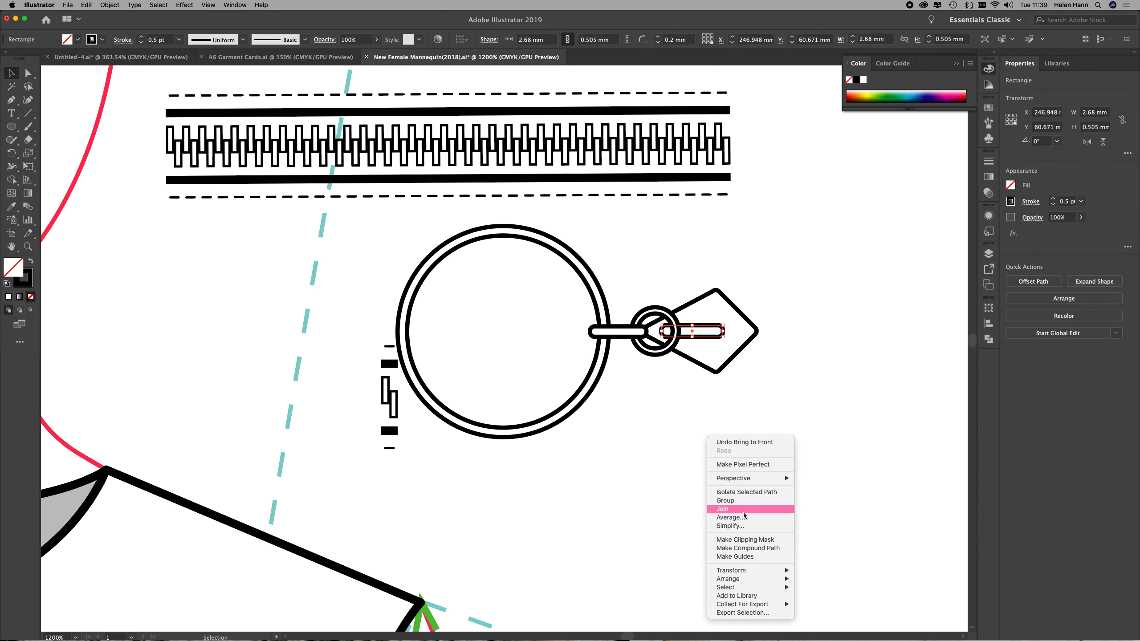
{"action": "mouse_move", "coordinate": [748, 577]}
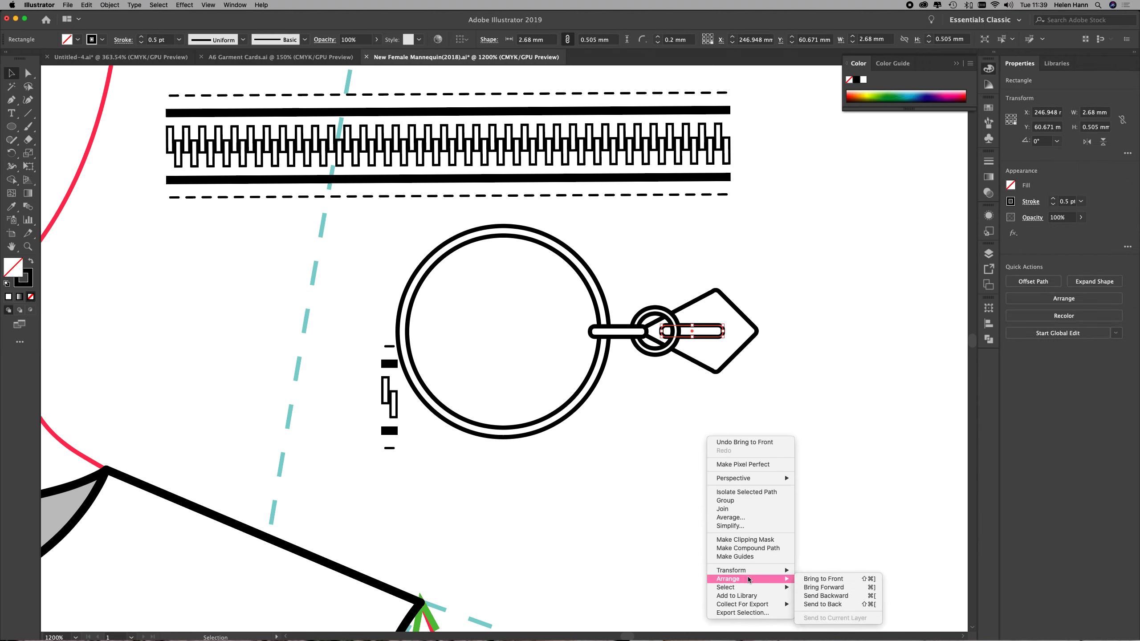
{"action": "left_click", "coordinate": [812, 580]}
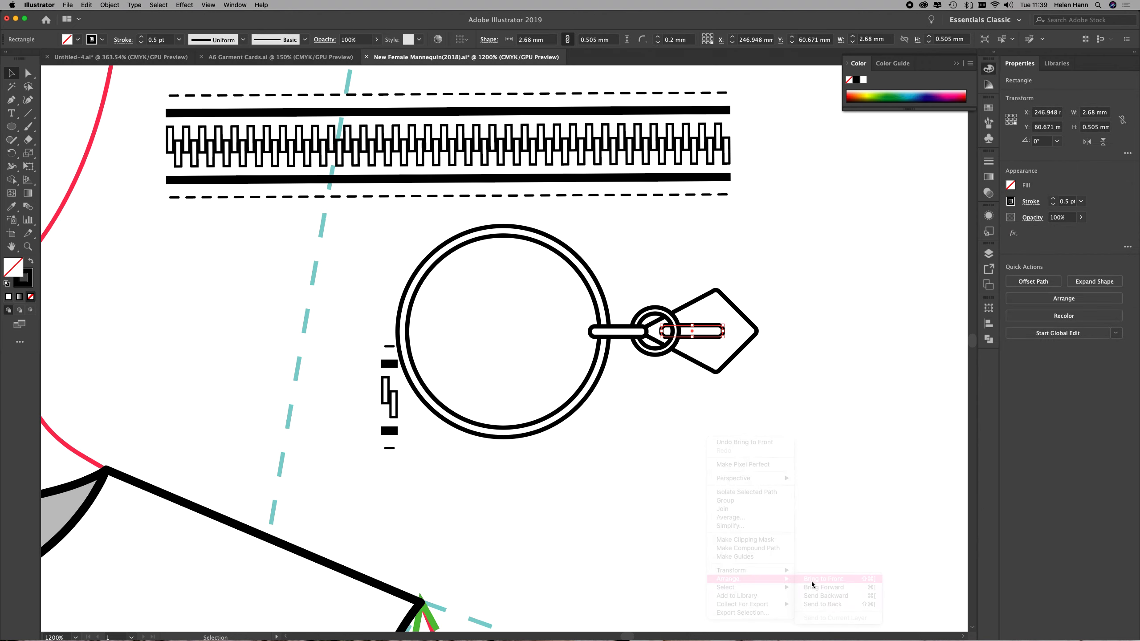
{"action": "left_click", "coordinate": [719, 393]}
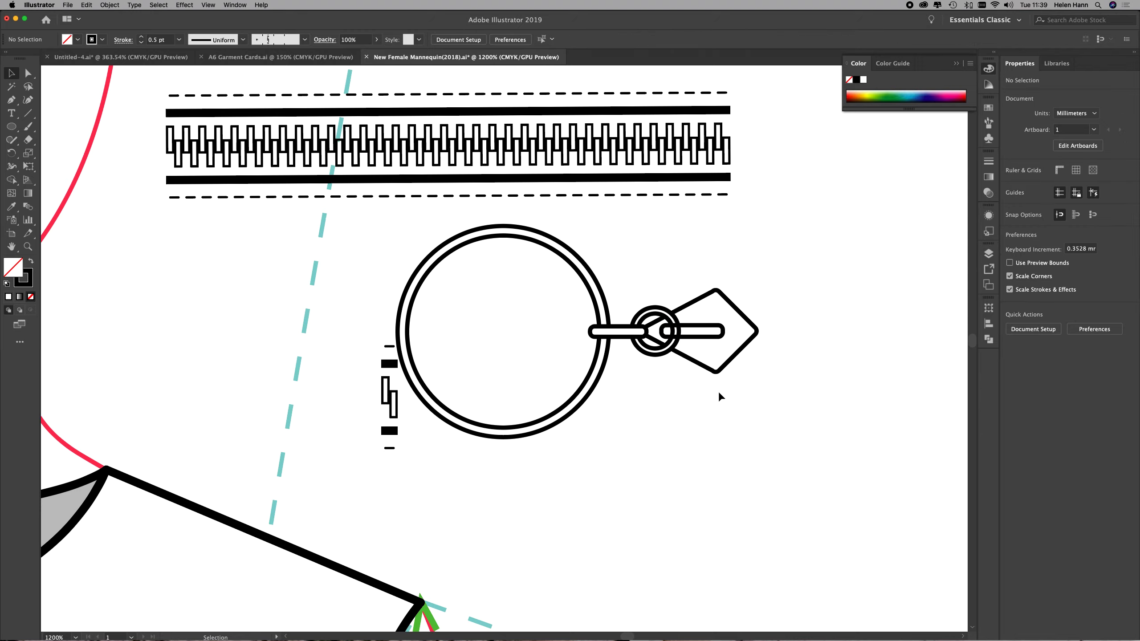
Fill the bar inside the pull tab with white
{"action": "left_click", "coordinate": [697, 337]}
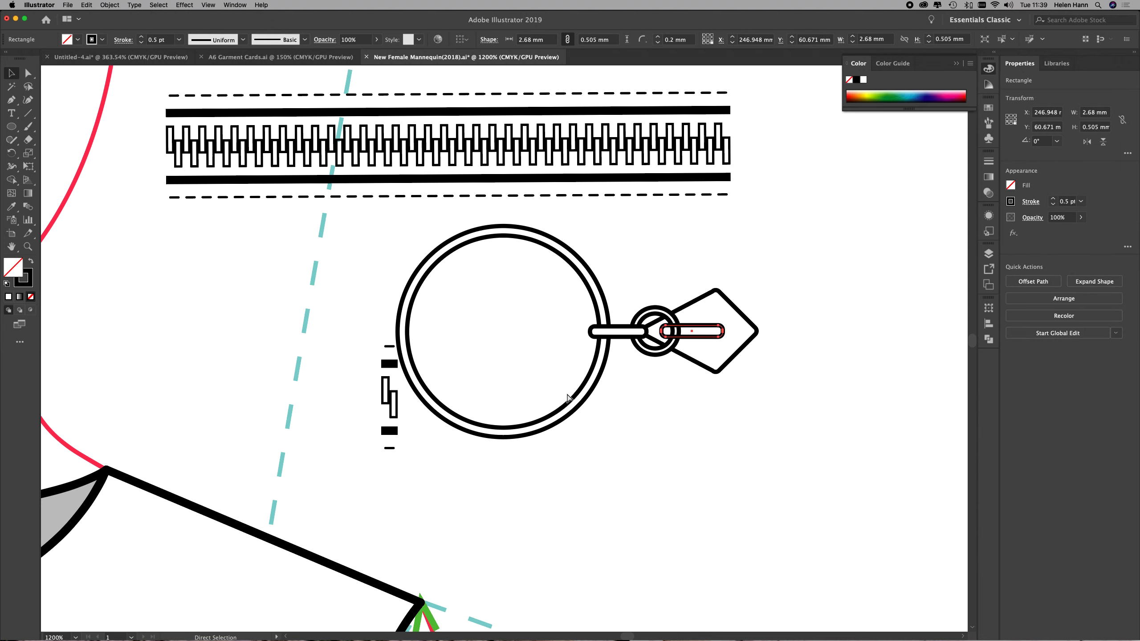
{"action": "key", "text": "super+shift+a"}
{"action": "key", "text": "super+z"}
{"action": "key", "text": "super+shift+a"}
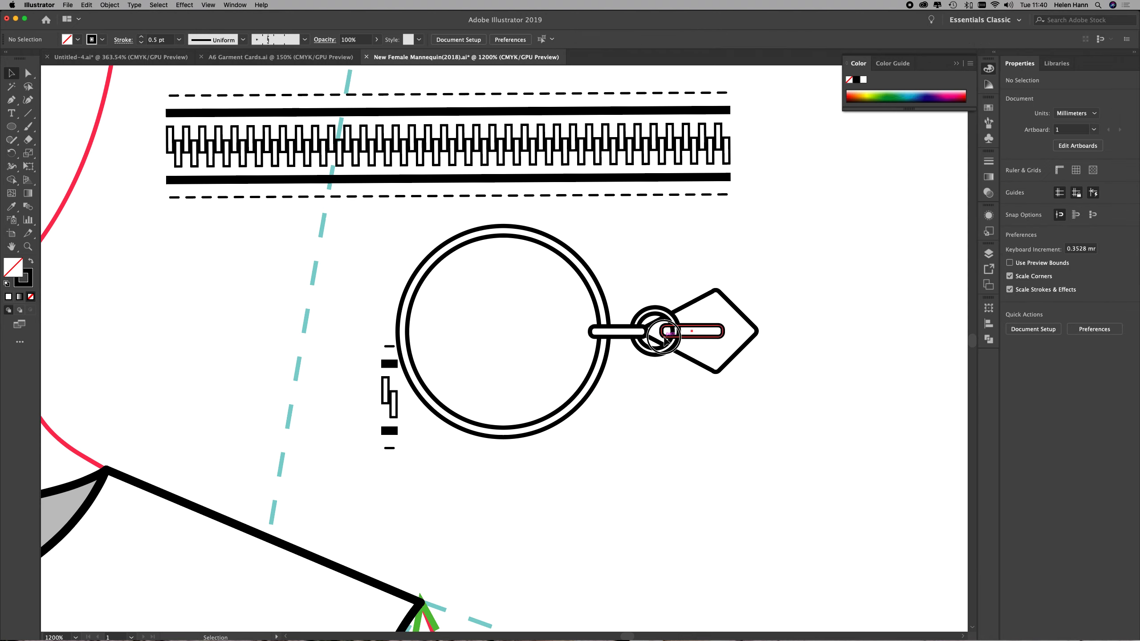
{"action": "left_click", "coordinate": [660, 335]}
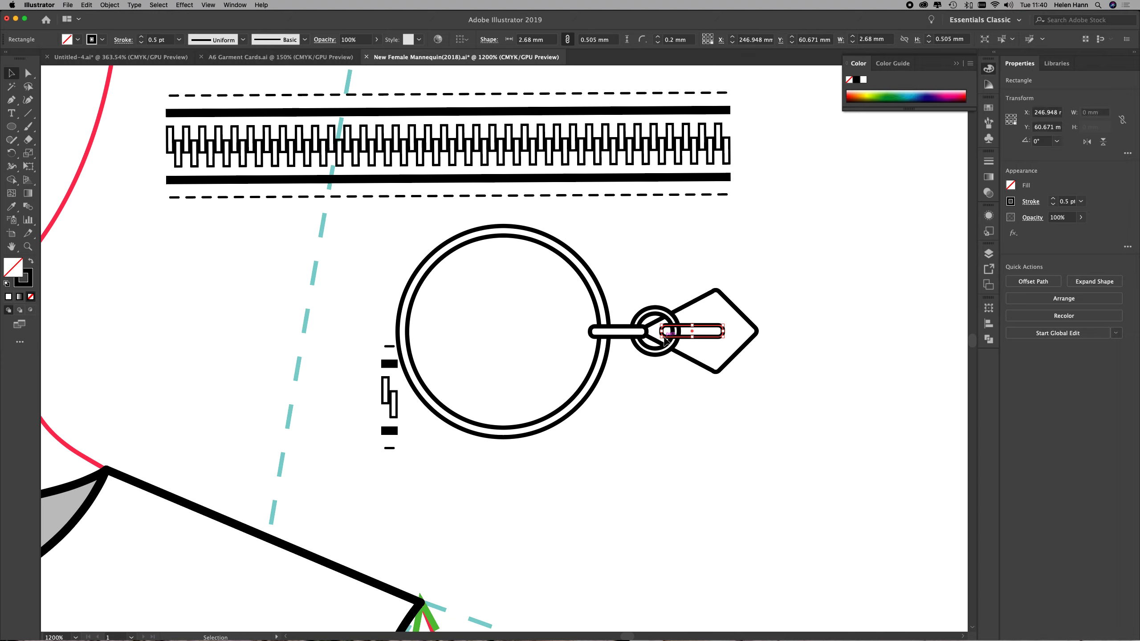
{"action": "left_click", "coordinate": [8, 296]}
{"action": "left_click", "coordinate": [674, 483]}
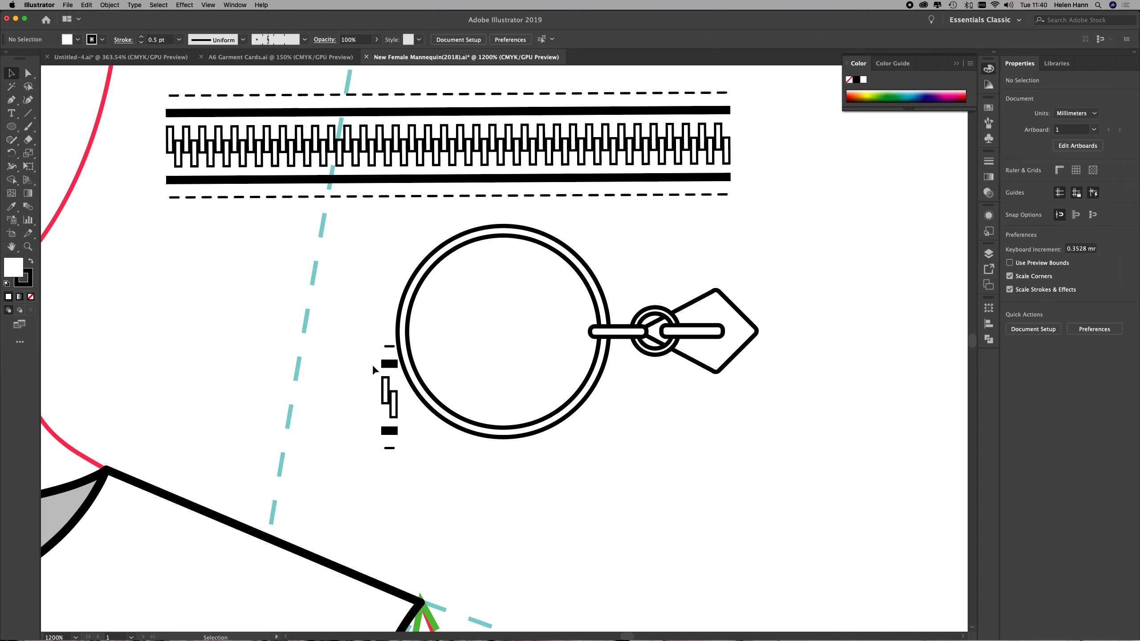
Move the small zipper-stop tile onto the pull tab's tip
{"action": "left_click_drag", "start_coordinate": [815, 275], "coordinate": [687, 434]}
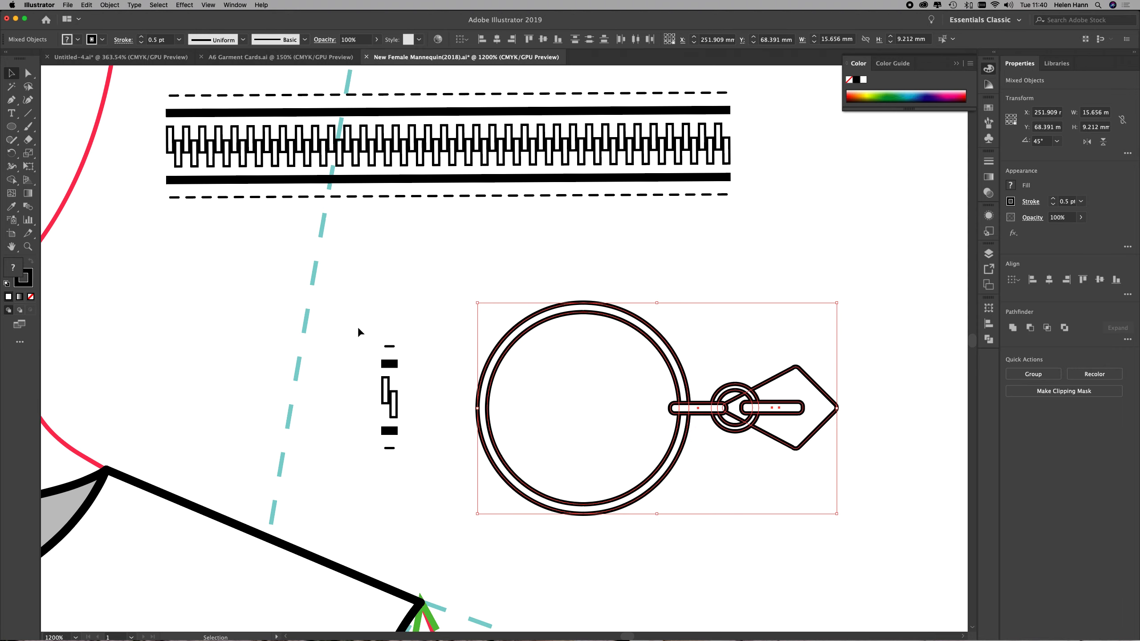
{"action": "left_click_drag", "start_coordinate": [376, 331], "coordinate": [404, 458]}
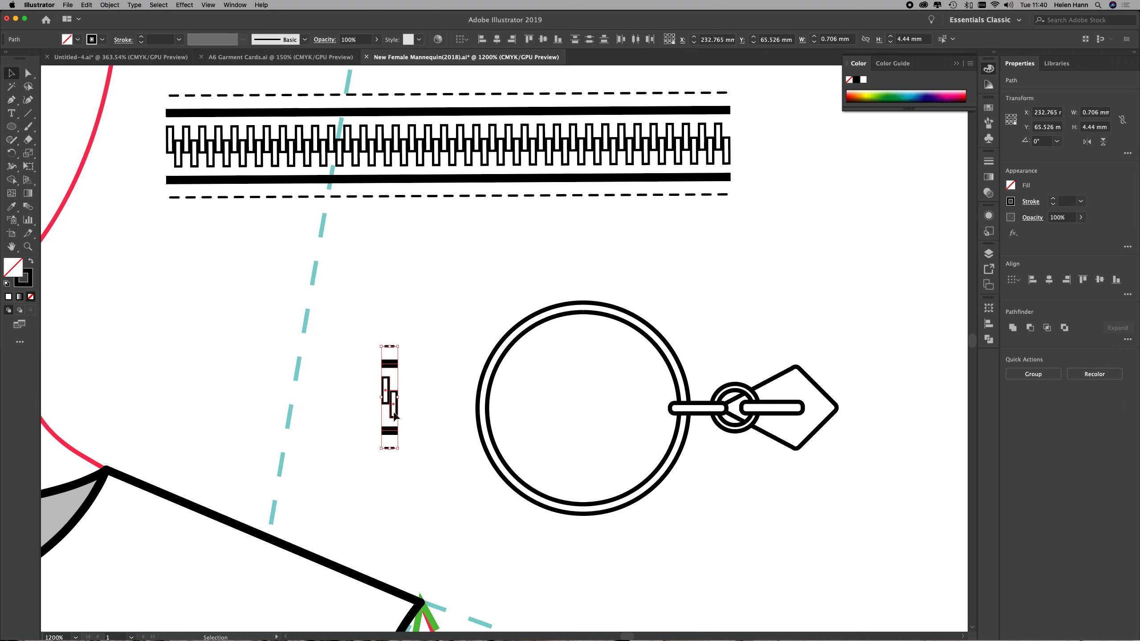
{"action": "left_click_drag", "start_coordinate": [393, 417], "coordinate": [844, 434]}
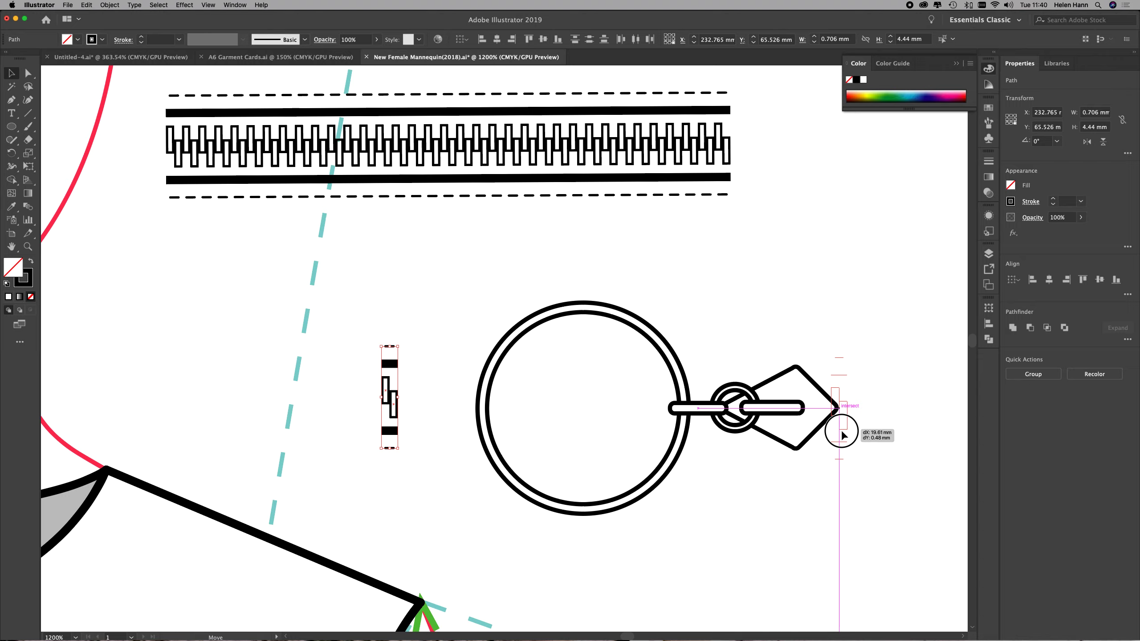
{"action": "left_click_drag", "start_coordinate": [845, 434], "coordinate": [844, 435]}
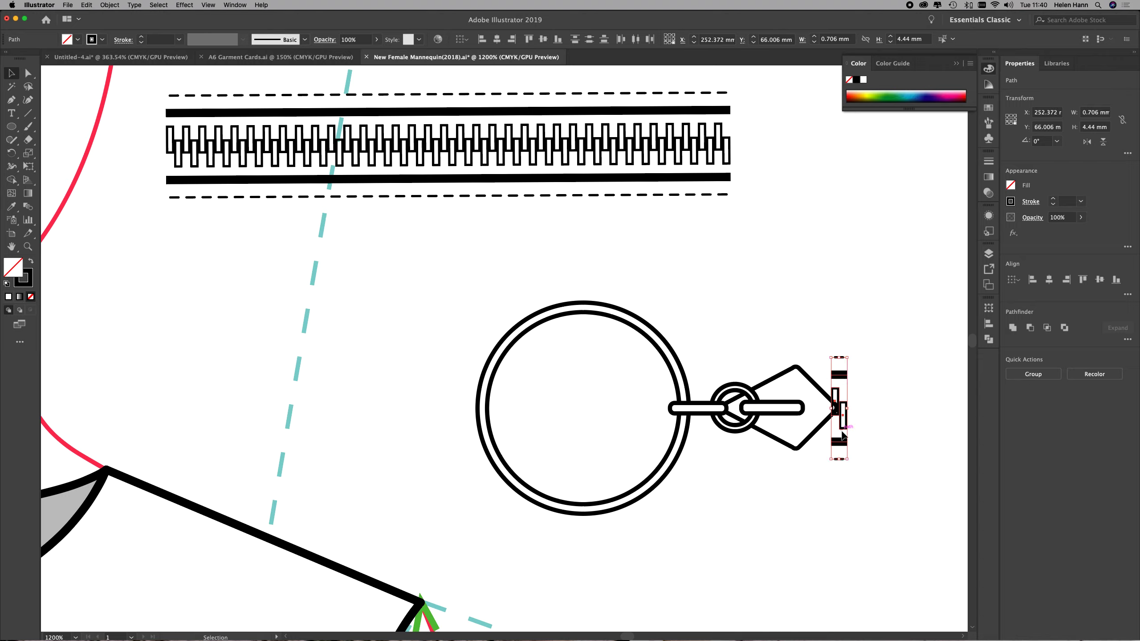
Copy the stop tile one step left and repeat it four times with Cmd+D across the ring
{"action": "key", "text": "a"}
{"action": "key", "text": "v"}
{"action": "left_click", "coordinate": [842, 434]}
{"action": "left_click_drag", "start_coordinate": [843, 434], "coordinate": [827, 432]}
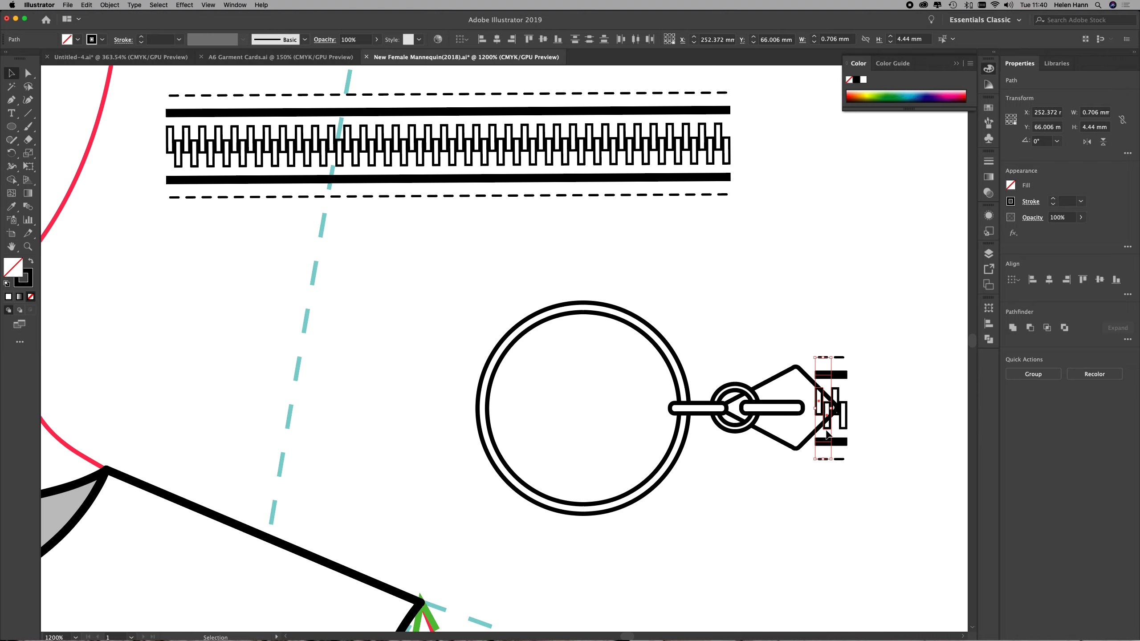
{"action": "key", "text": "super+d"}
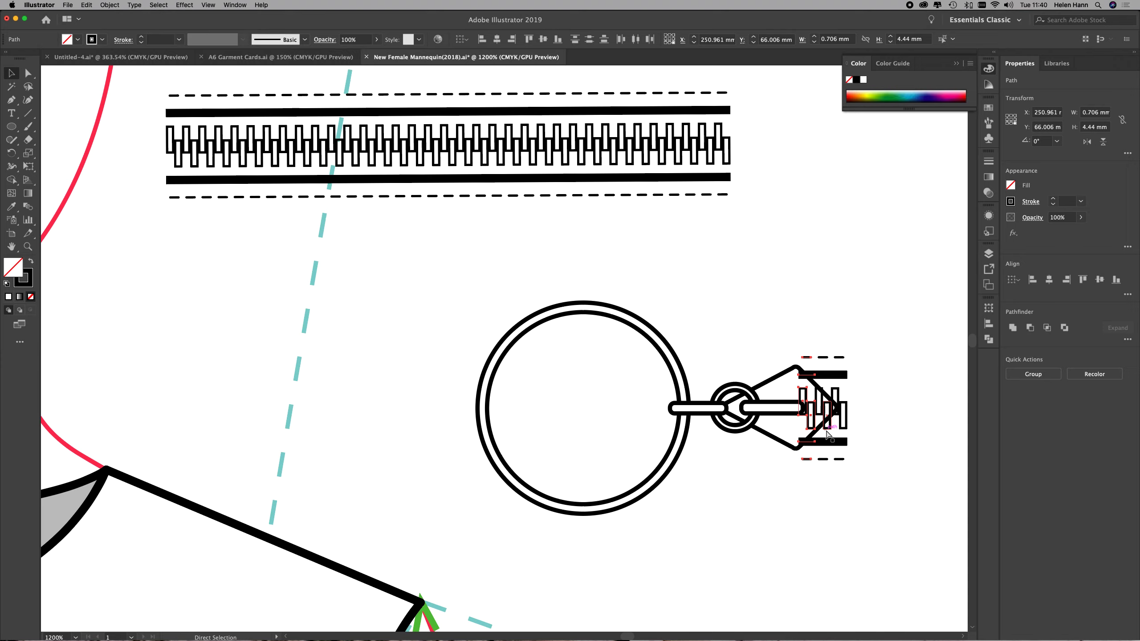
{"action": "key", "text": "super+d"}
{"action": "key", "text": "super+d"}
{"action": "key", "text": "super+d"}
{"action": "key", "text": "super+d"}
{"action": "key", "text": "super+d"}
{"action": "key", "text": "super+d"}
{"action": "key", "text": "super+d"}
{"action": "key", "text": "super+d"}
{"action": "key", "text": "super+d"}
{"action": "key", "text": "super+d"}
{"action": "key", "text": "super+d"}
{"action": "key", "text": "super+d"}
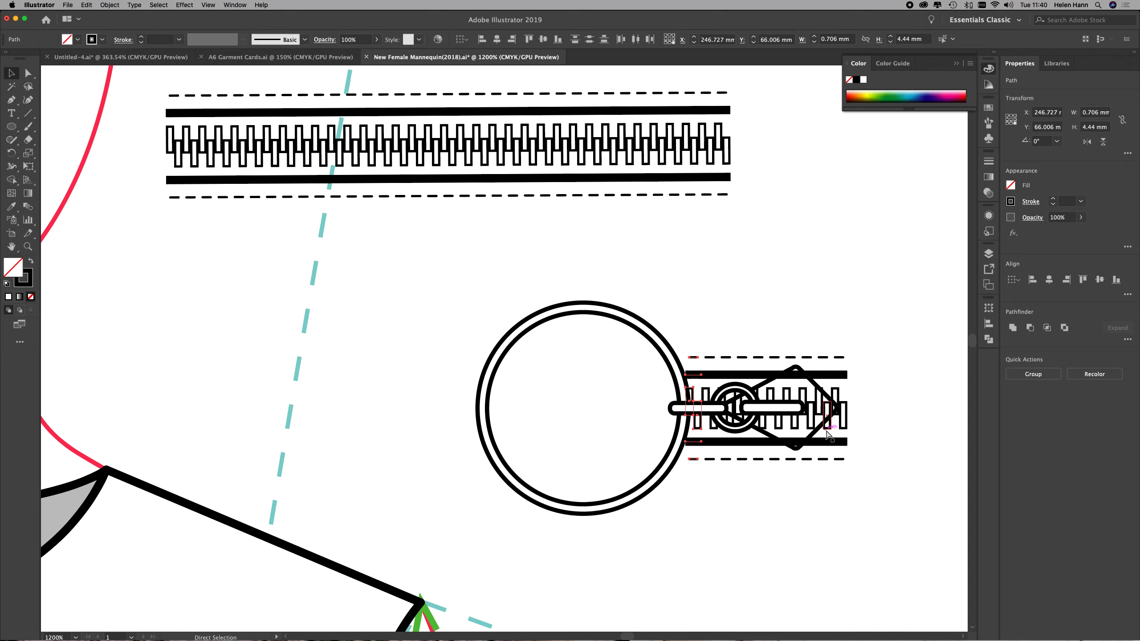
{"action": "key", "text": "super+d"}
{"action": "key", "text": "super+d"}
{"action": "key", "text": "super+d"}
{"action": "key", "text": "super+d"}
{"action": "key", "text": "super+d"}
{"action": "key", "text": "super+d"}
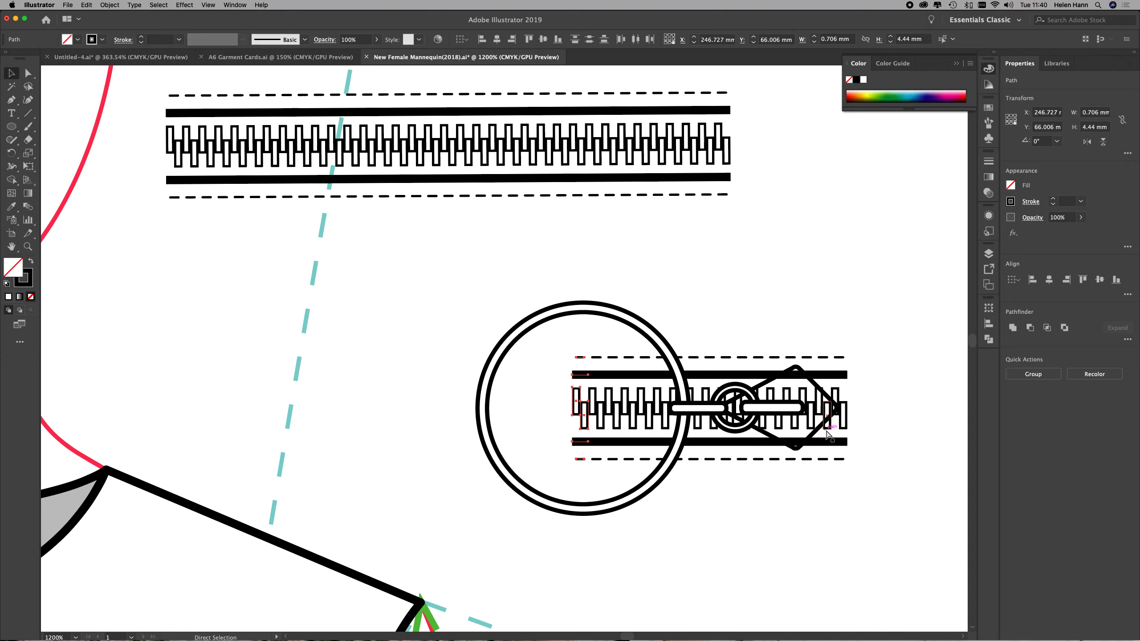
{"action": "key", "text": "super+d"}
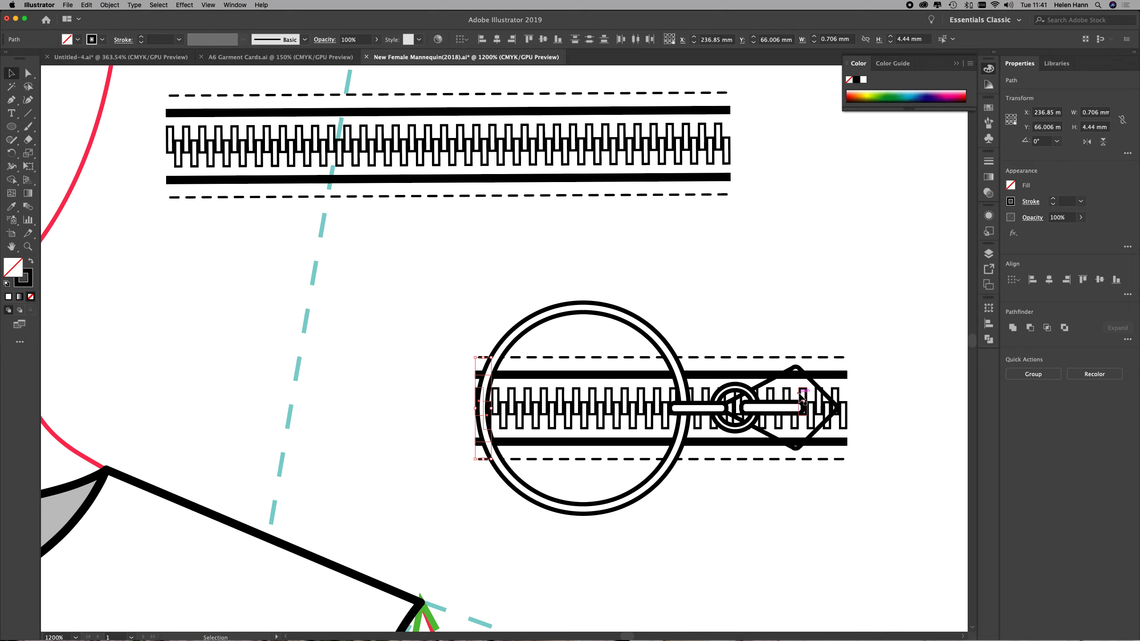
Fill the pull-tab diamond with white
{"action": "left_click", "coordinate": [780, 382]}
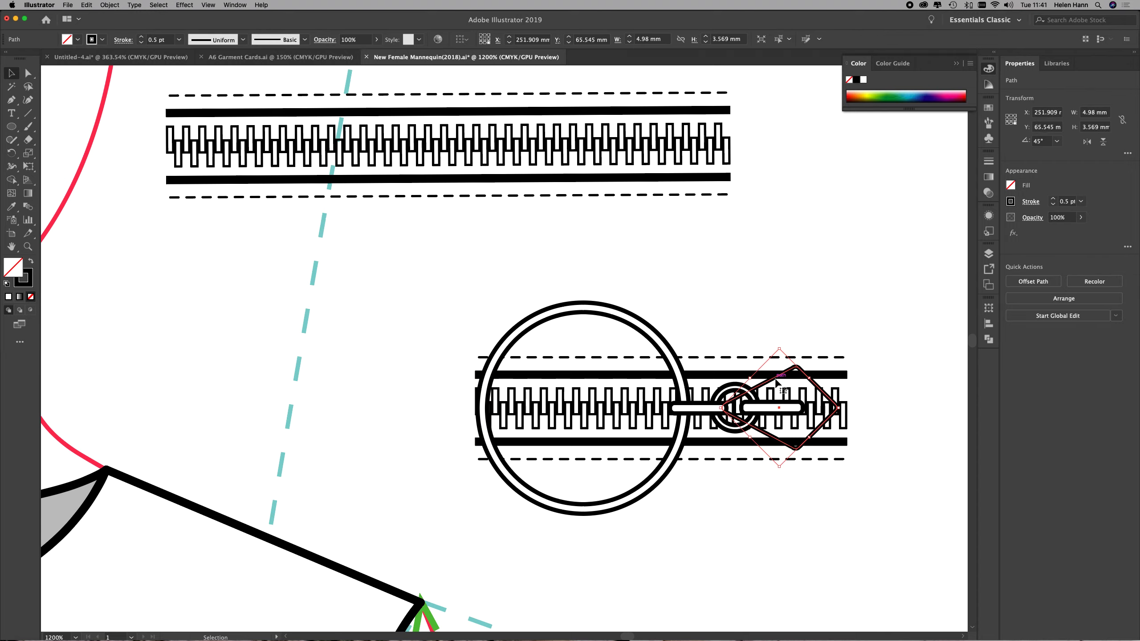
{"action": "left_click", "coordinate": [8, 297]}
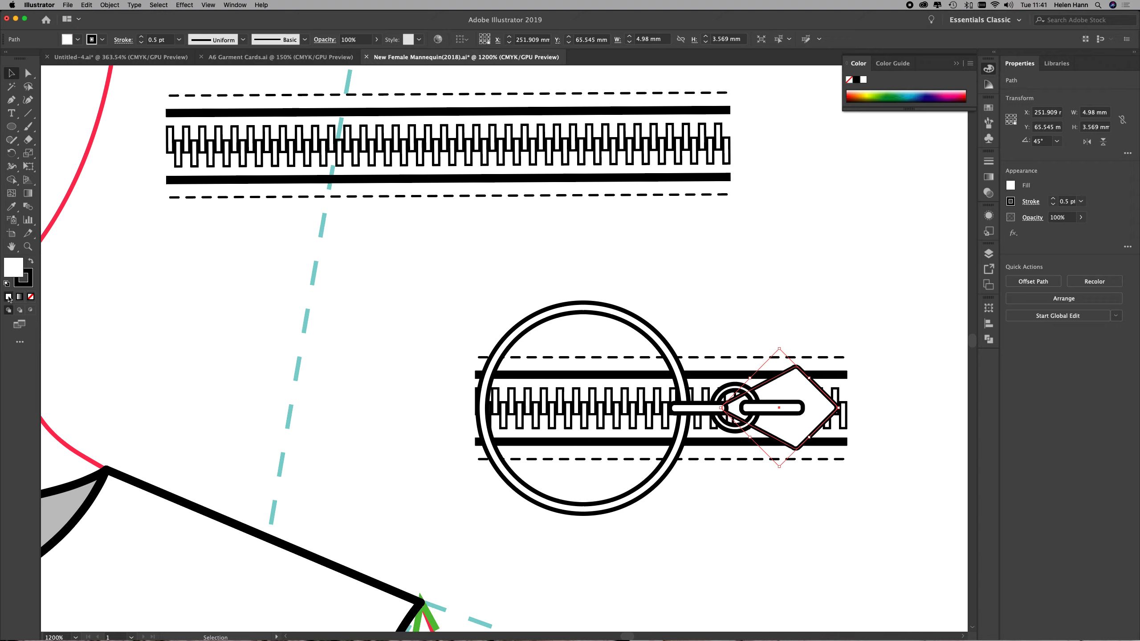
{"action": "left_click", "coordinate": [277, 371]}
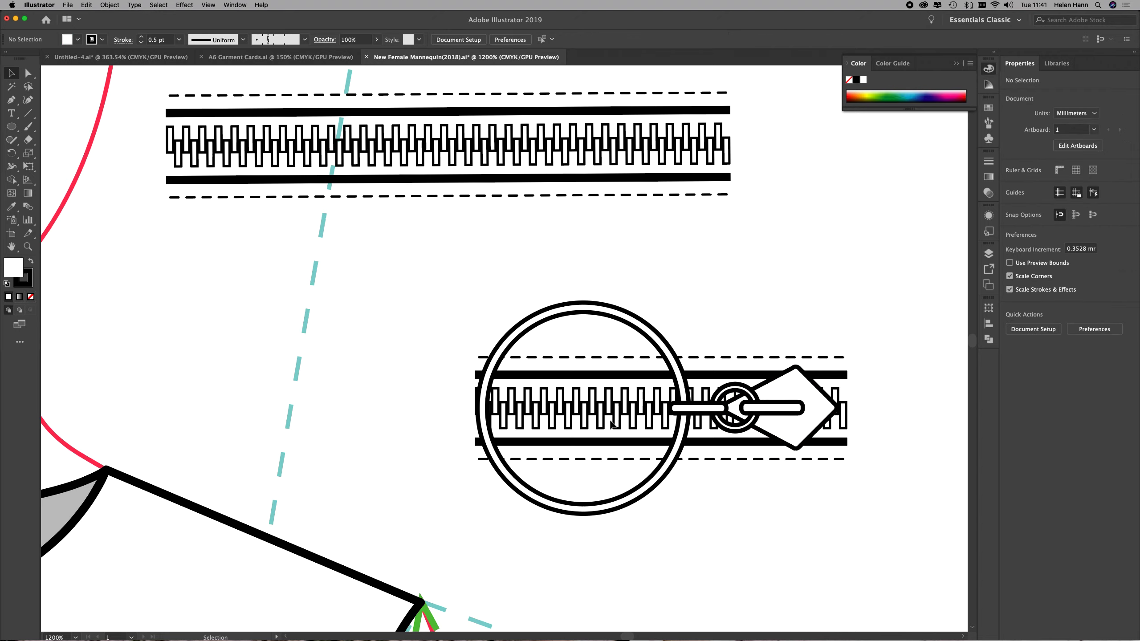
Select the magnifier circle, ring, slot bar and diamond slider, then nudge them right four times
{"action": "left_click", "coordinate": [687, 410]}
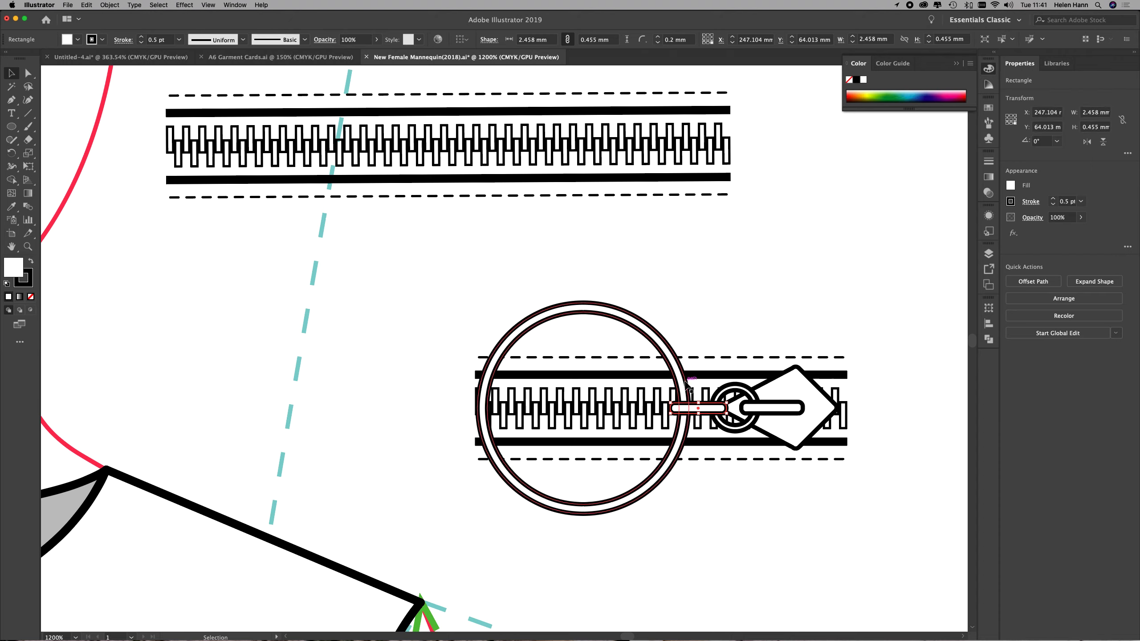
{"action": "left_click", "coordinate": [722, 392]}
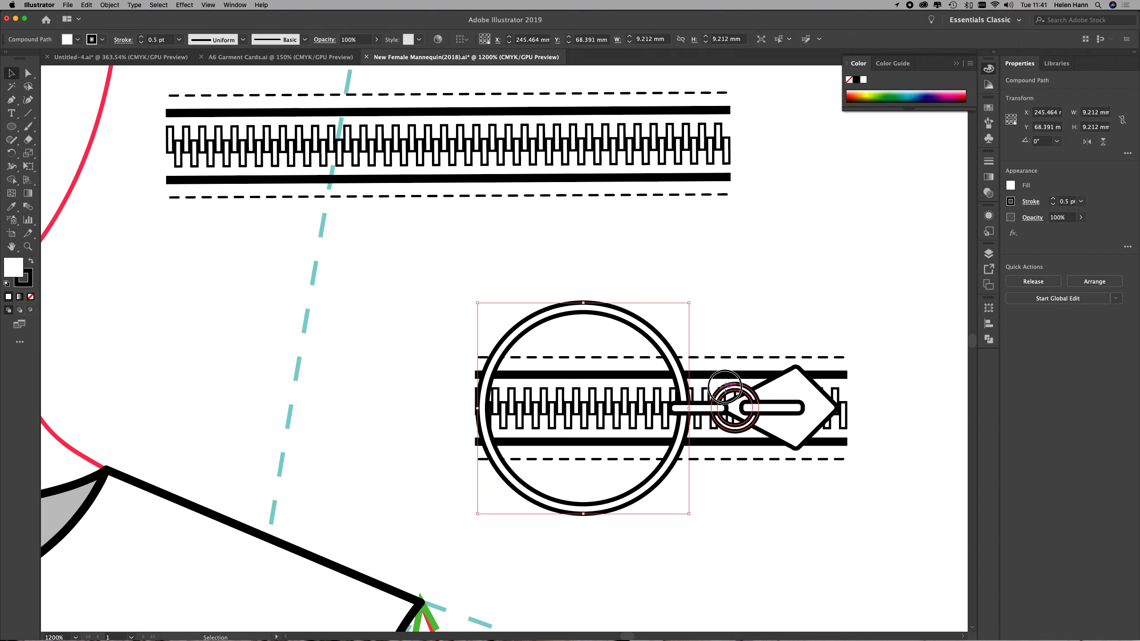
{"action": "left_click", "coordinate": [785, 383]}
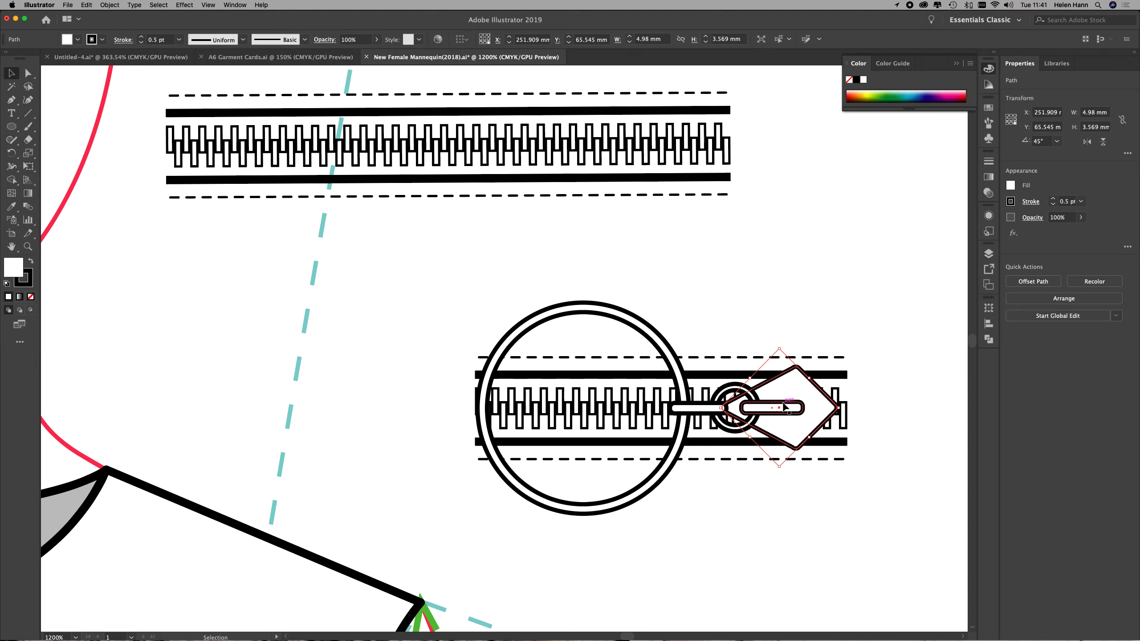
{"action": "left_click", "coordinate": [785, 408]}
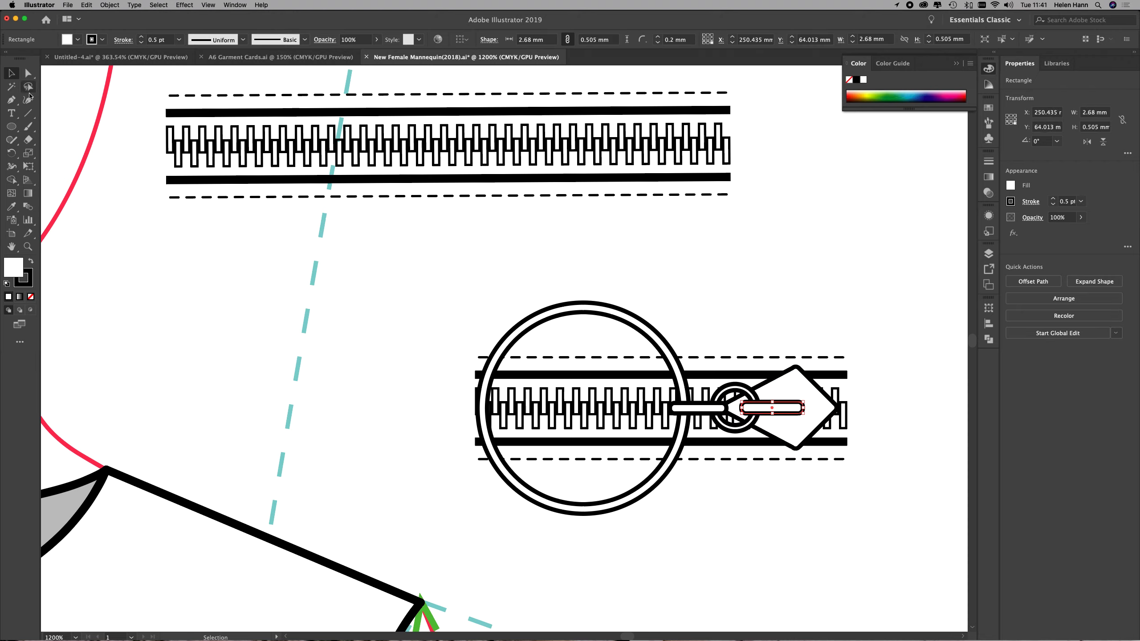
{"action": "left_click", "coordinate": [578, 310]}
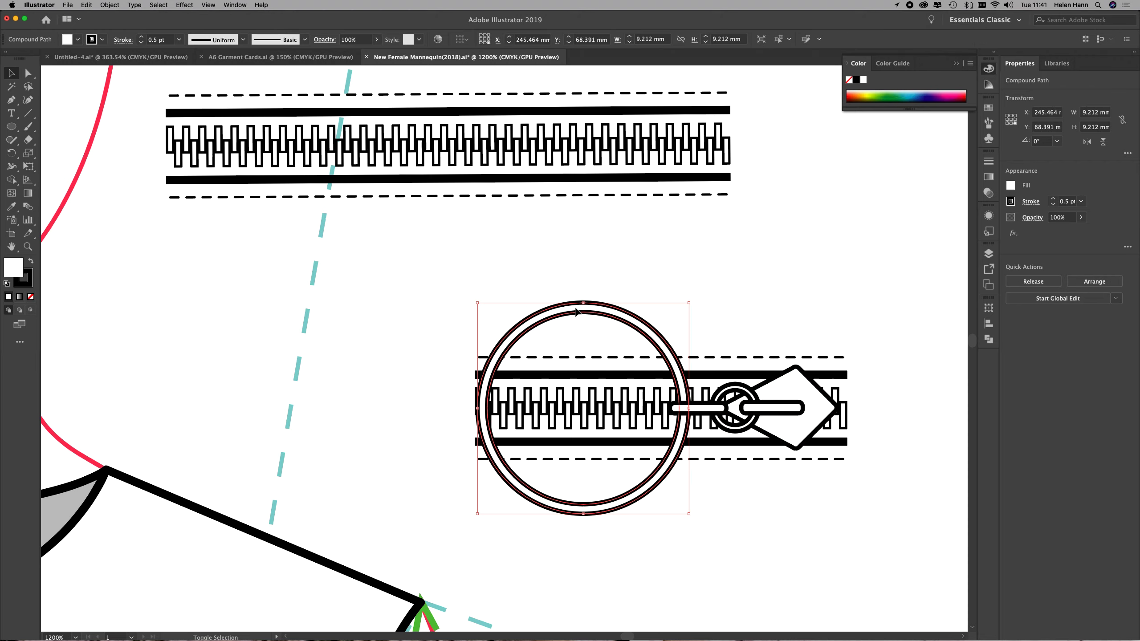
{"action": "left_click", "coordinate": [709, 414], "text": "shift"}
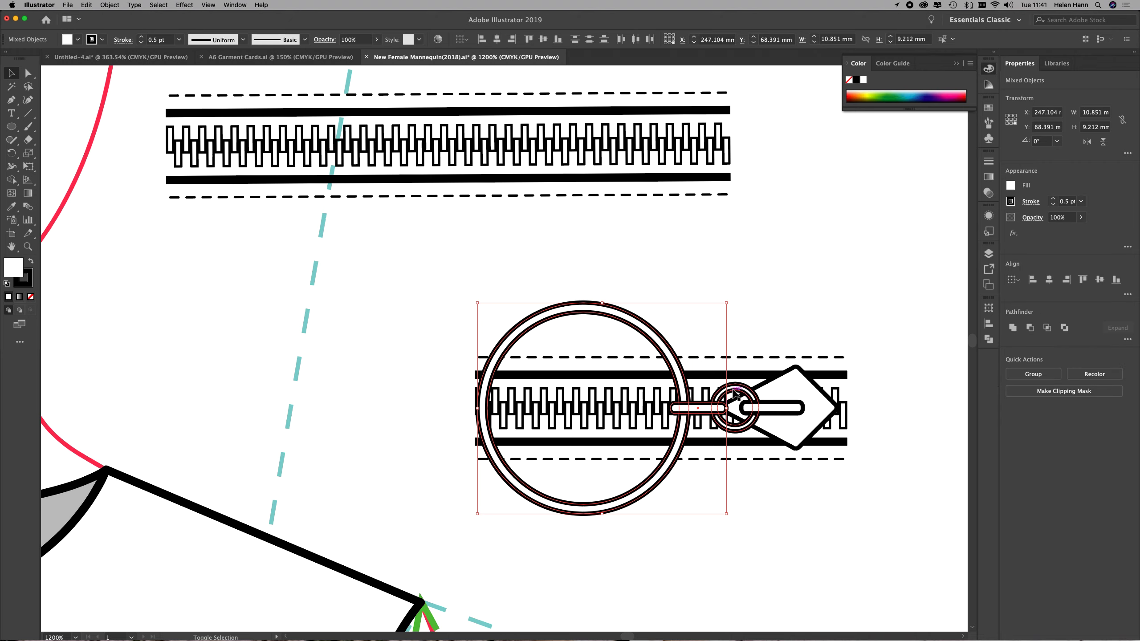
{"action": "left_click", "coordinate": [773, 408], "text": "shift"}
{"action": "left_click", "coordinate": [820, 389], "text": "shift"}
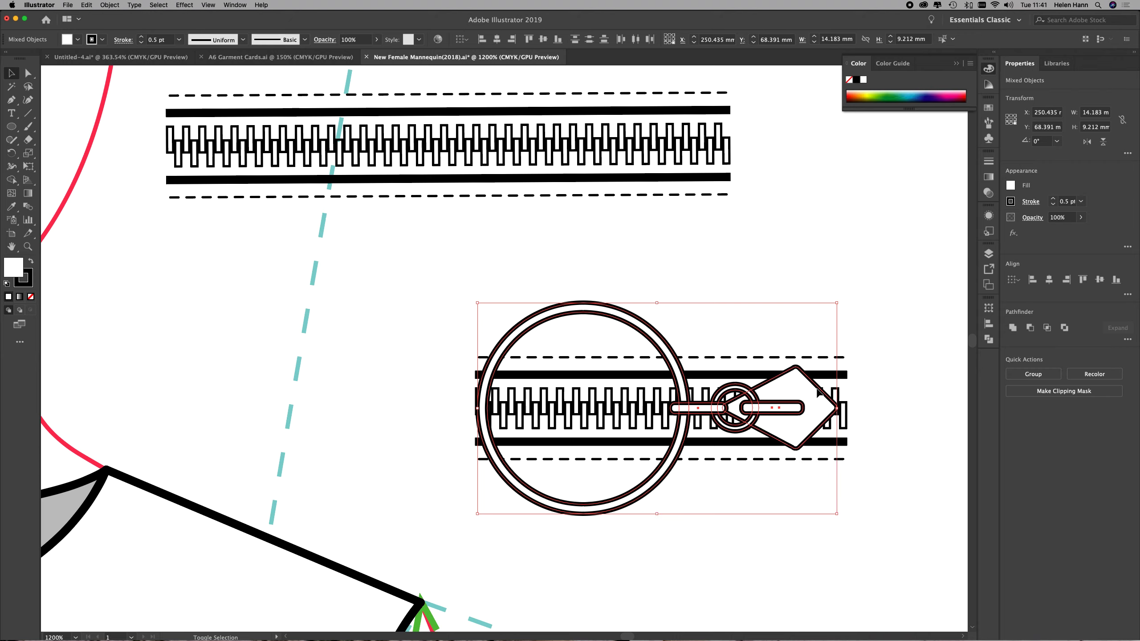
{"action": "key", "text": "Right"}
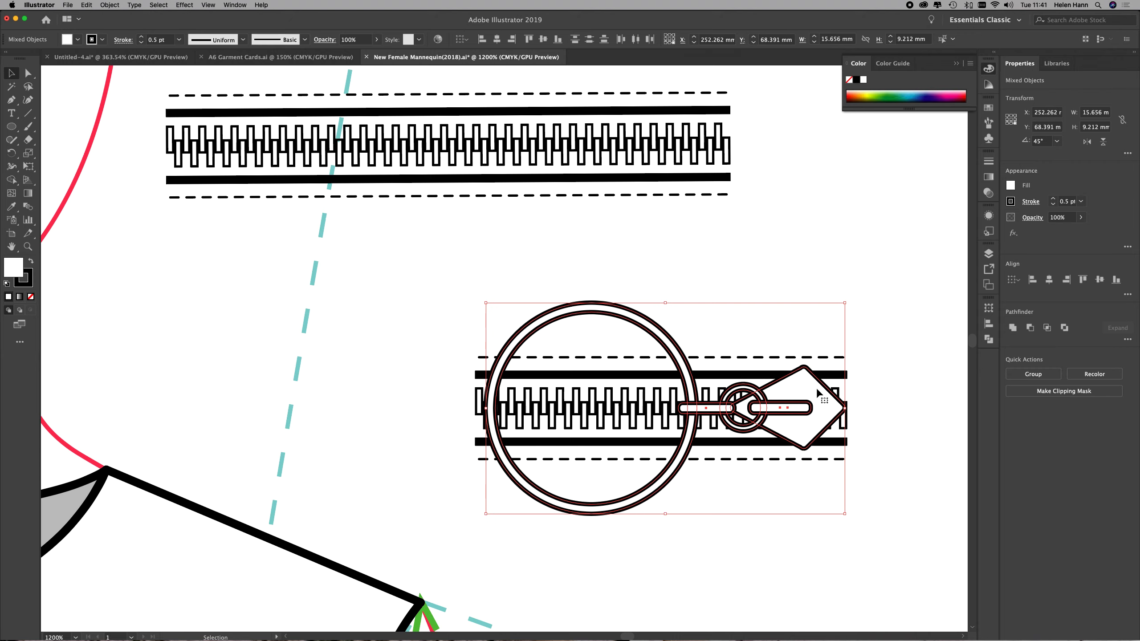
{"action": "key", "text": "Right"}
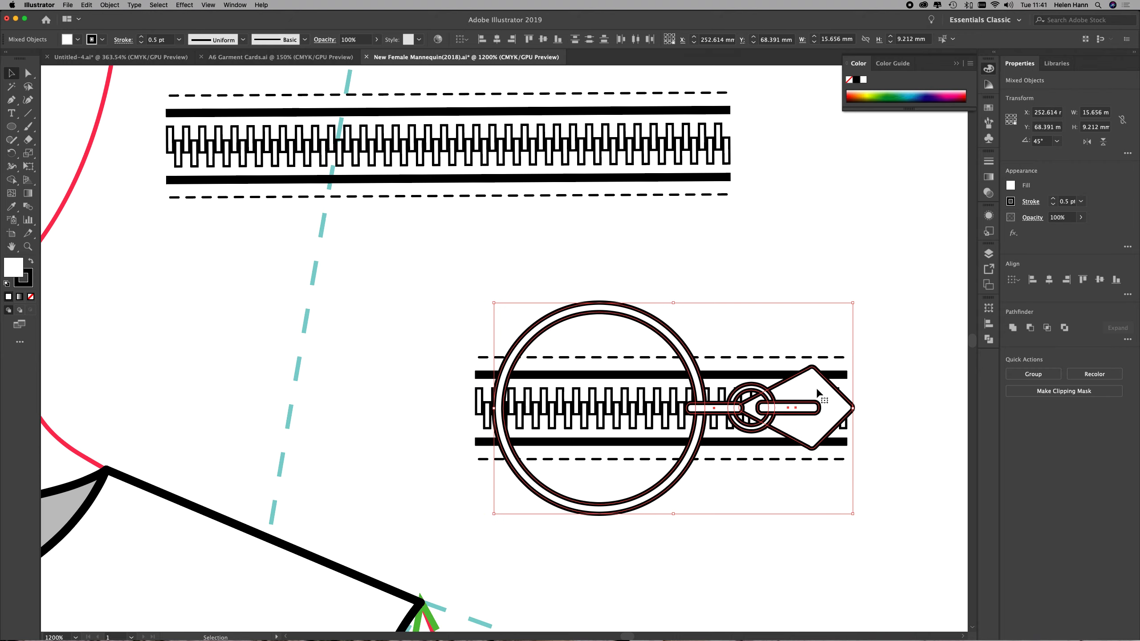
{"action": "key", "text": "Right"}
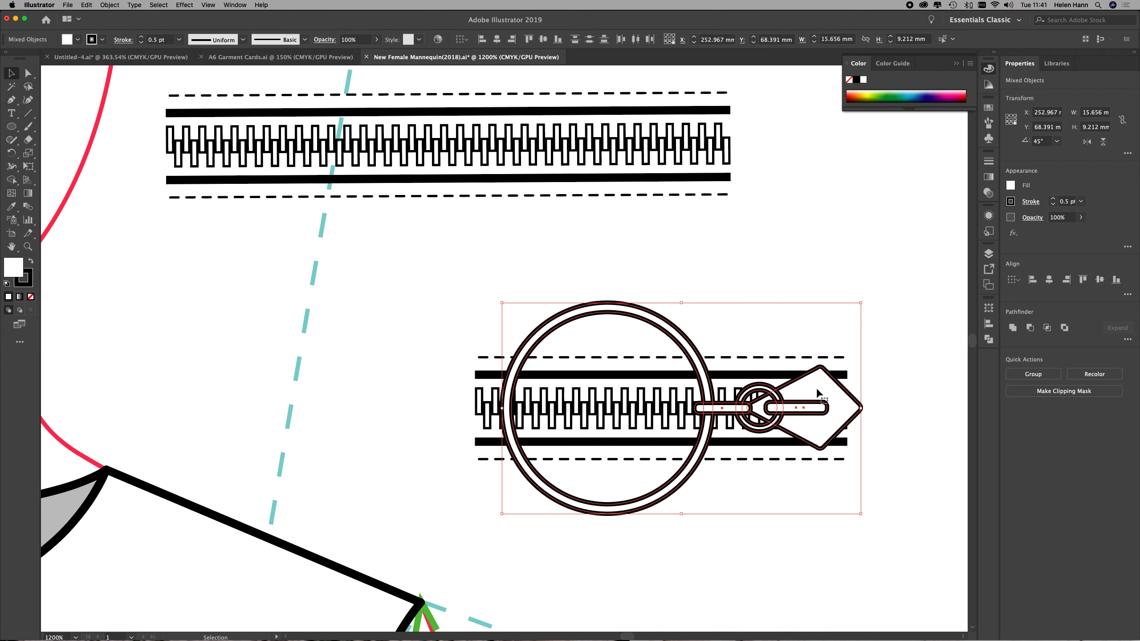
{"action": "key", "text": "Right"}
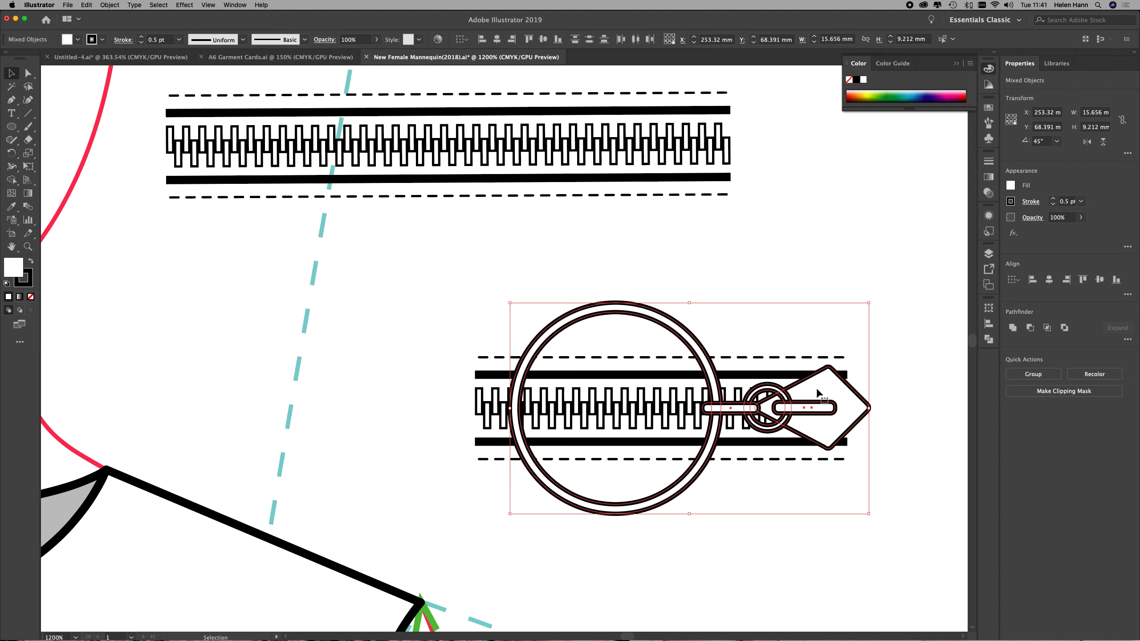
Delete the narrow end piece at the zipper's left, then select all the lower zipper artwork
{"action": "left_click", "coordinate": [805, 535]}
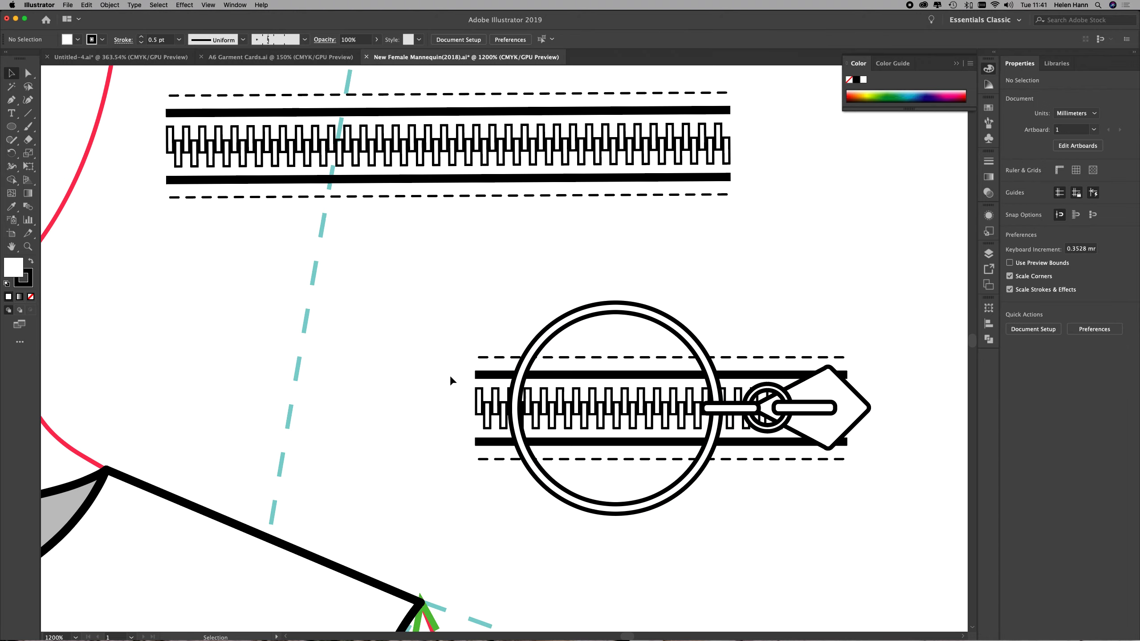
{"action": "left_click_drag", "start_coordinate": [458, 349], "coordinate": [487, 491]}
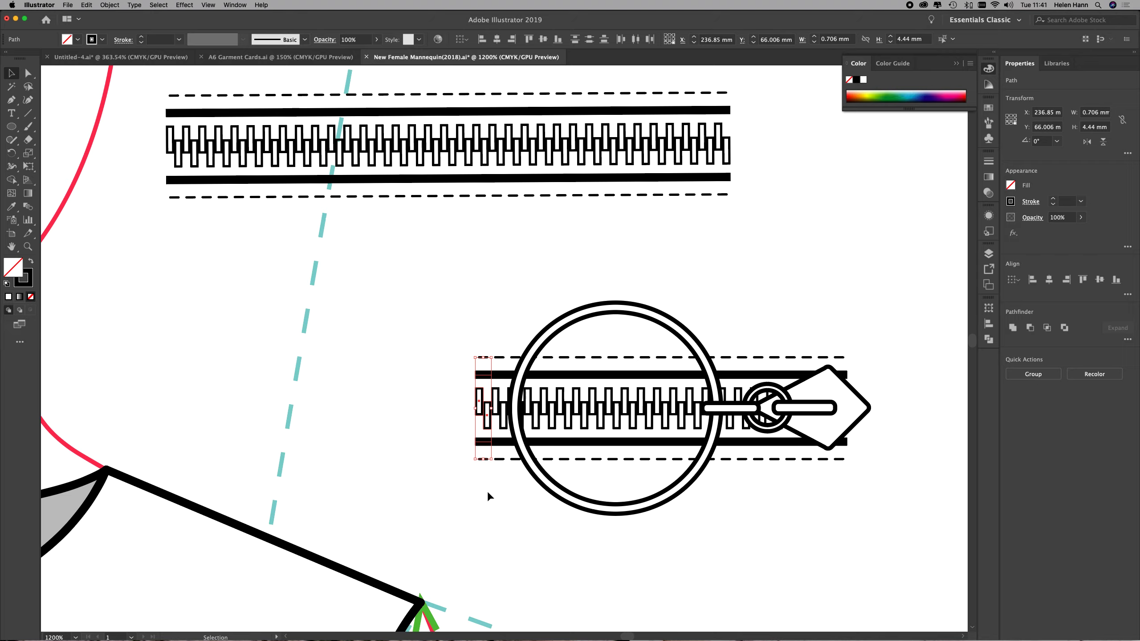
{"action": "key", "text": "Delete"}
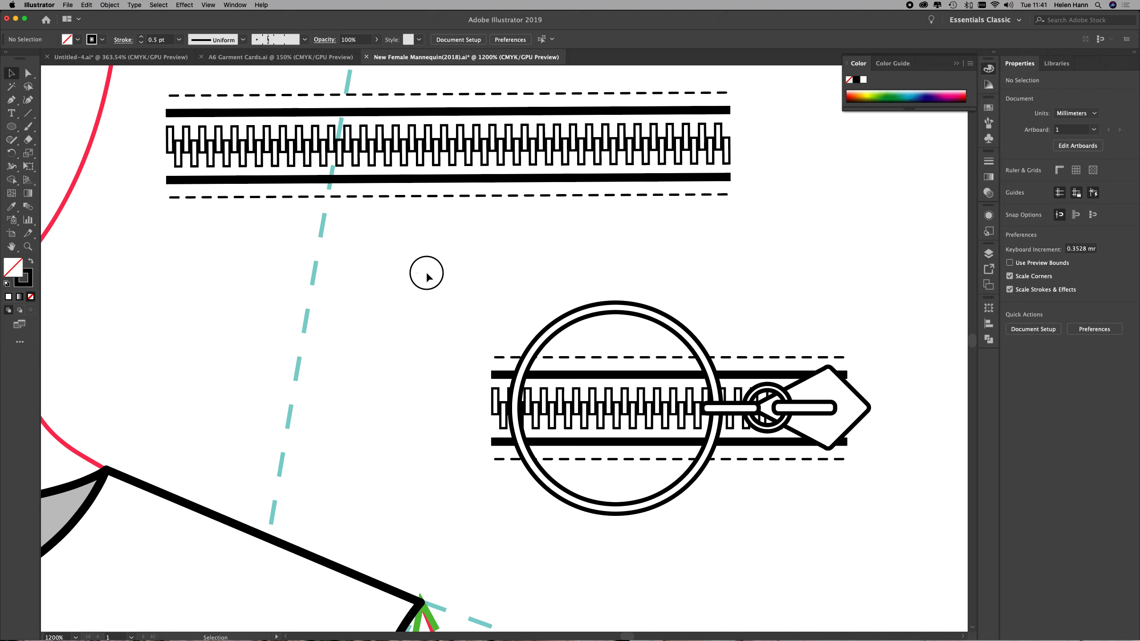
{"action": "left_click_drag", "start_coordinate": [426, 274], "coordinate": [896, 554]}
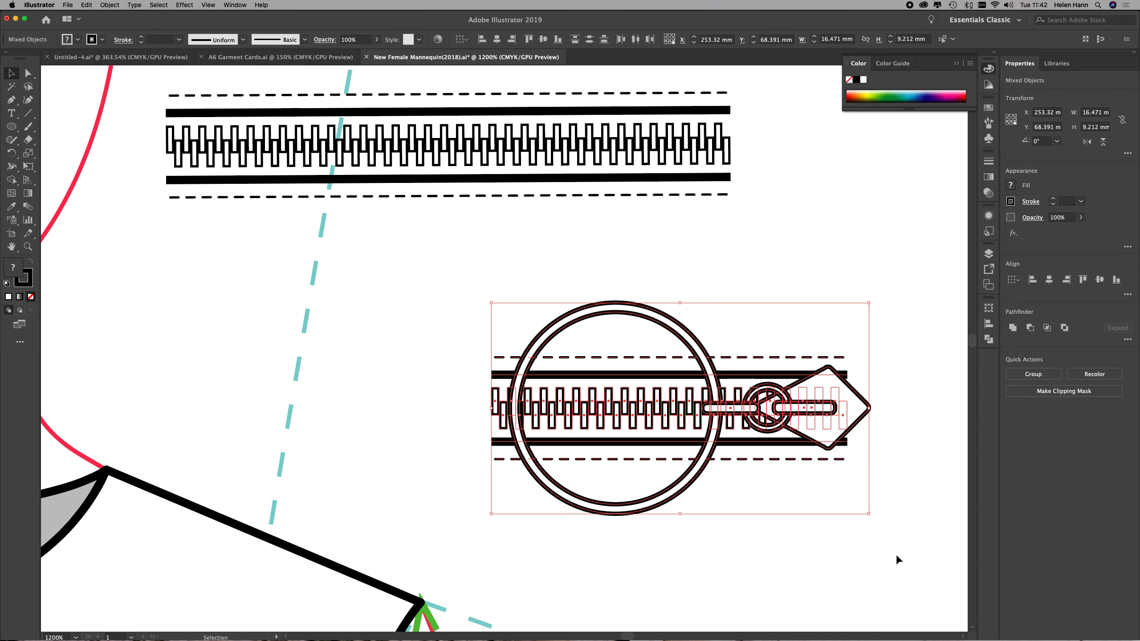
Drag the lower zipper artwork into the Swatches panel to create a new pattern swatch
{"action": "left_click", "coordinate": [988, 108]}
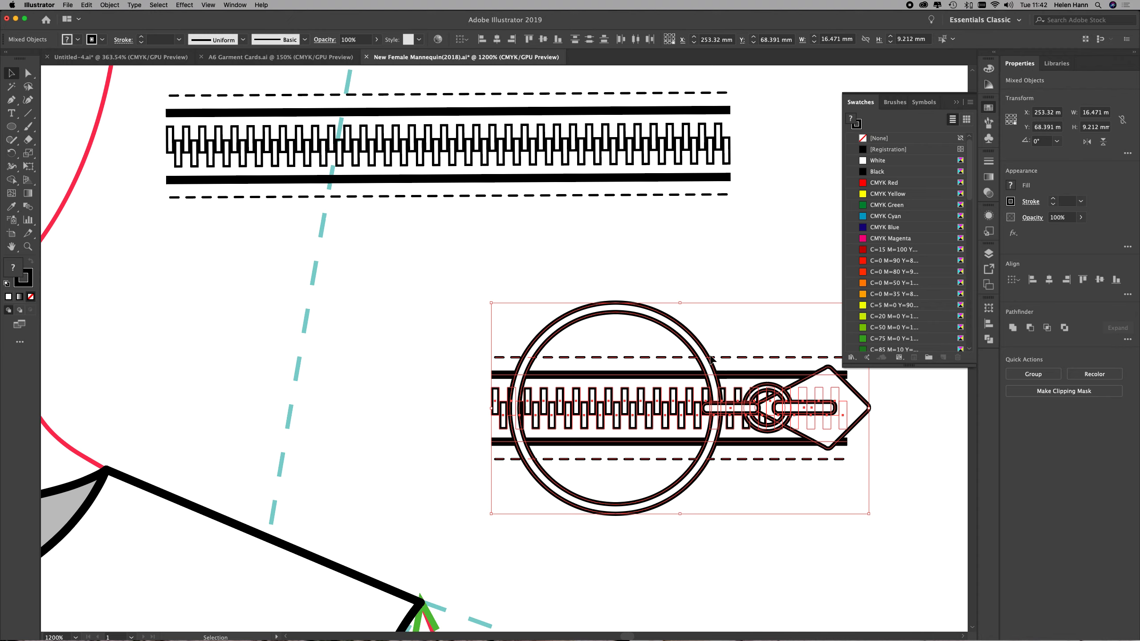
{"action": "left_click_drag", "start_coordinate": [709, 358], "coordinate": [907, 136]}
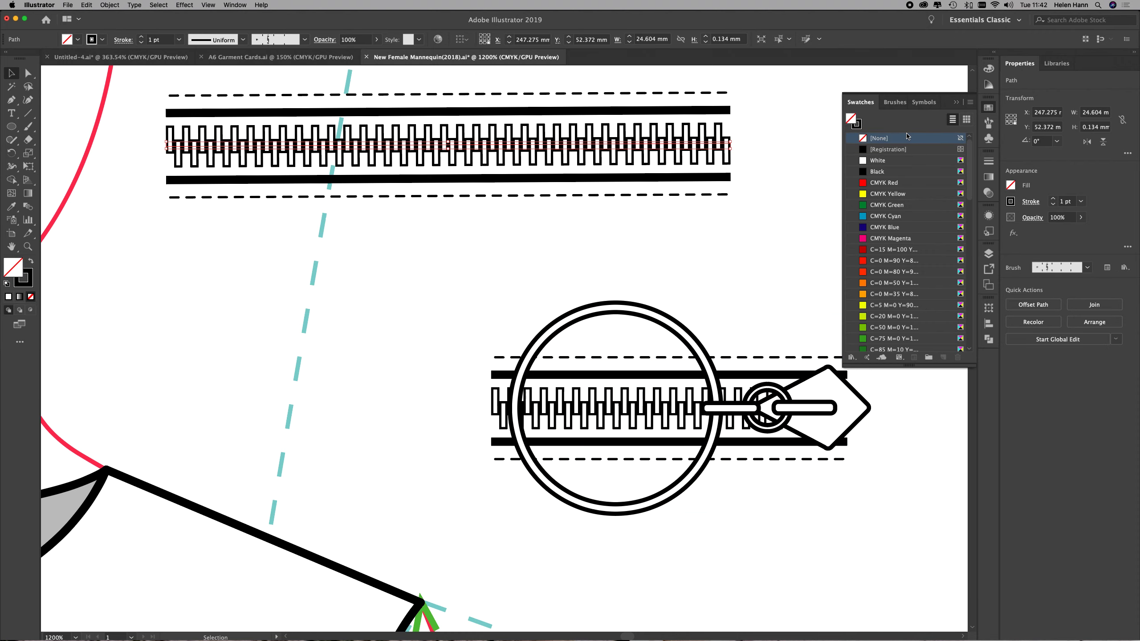
{"action": "left_click_drag", "start_coordinate": [435, 277], "coordinate": [877, 531]}
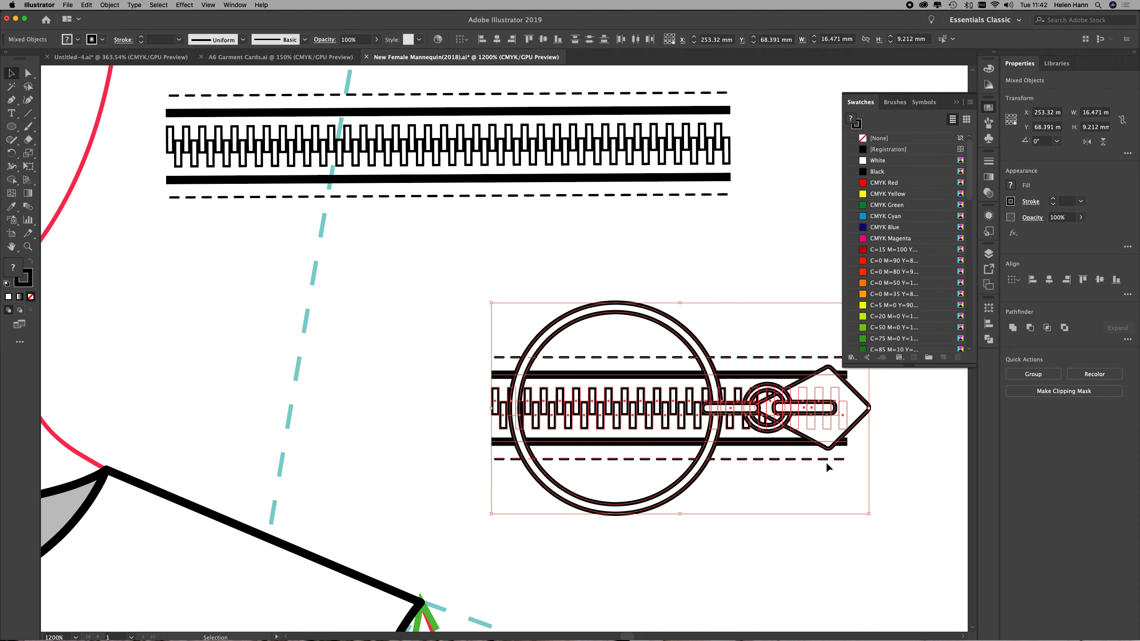
{"action": "left_click_drag", "start_coordinate": [831, 460], "coordinate": [914, 145]}
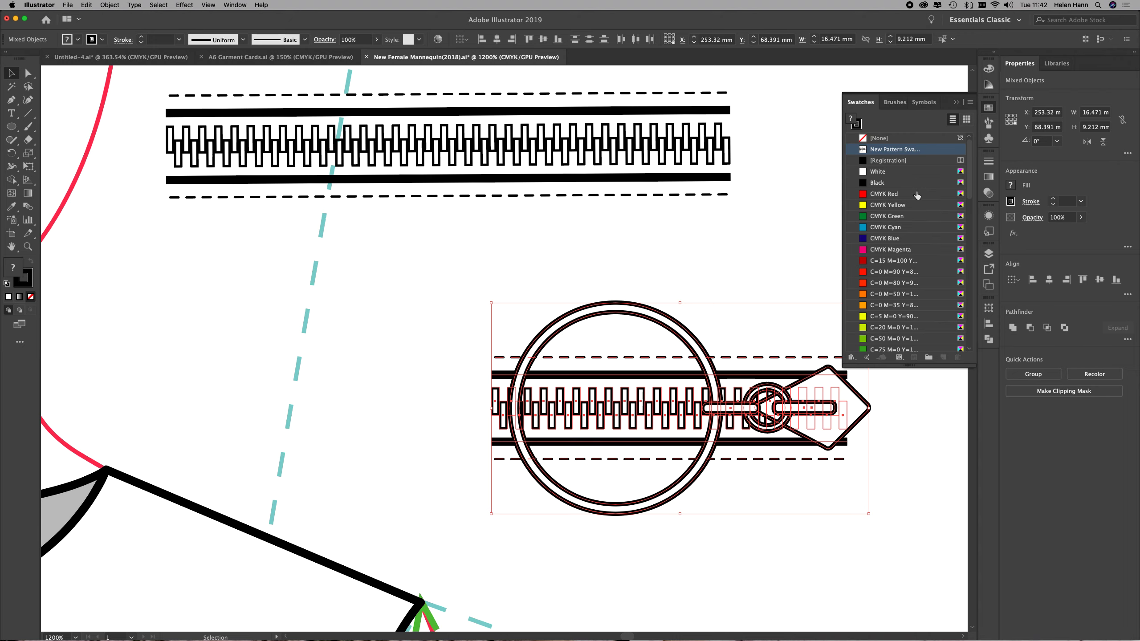
{"action": "left_click", "coordinate": [892, 150]}
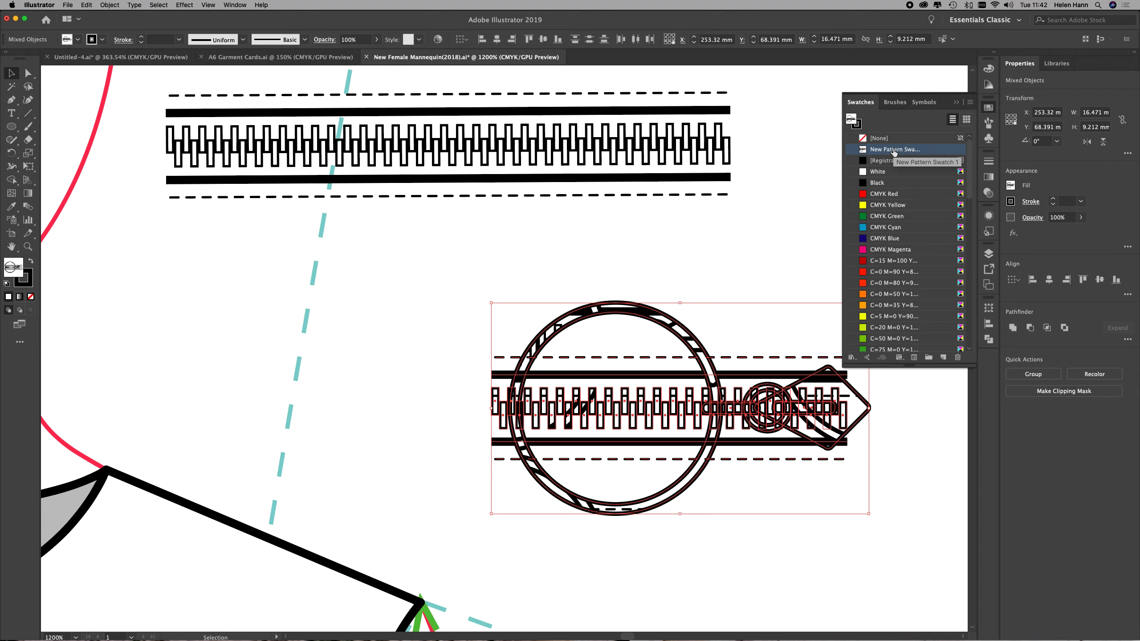
Rename the swatch 'ZIP PULL', then undo the rename and deselect the artwork
{"action": "double_click", "coordinate": [894, 150]}
{"action": "type", "text": "Z"}
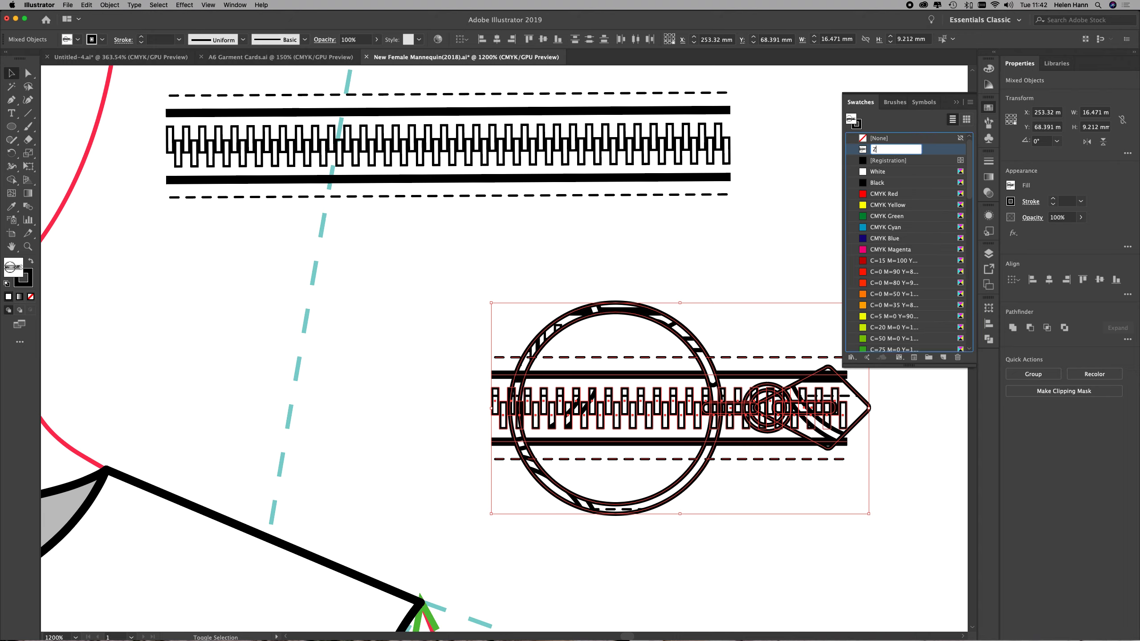
{"action": "type", "text": "IP PULL"}
{"action": "left_click", "coordinate": [752, 227]}
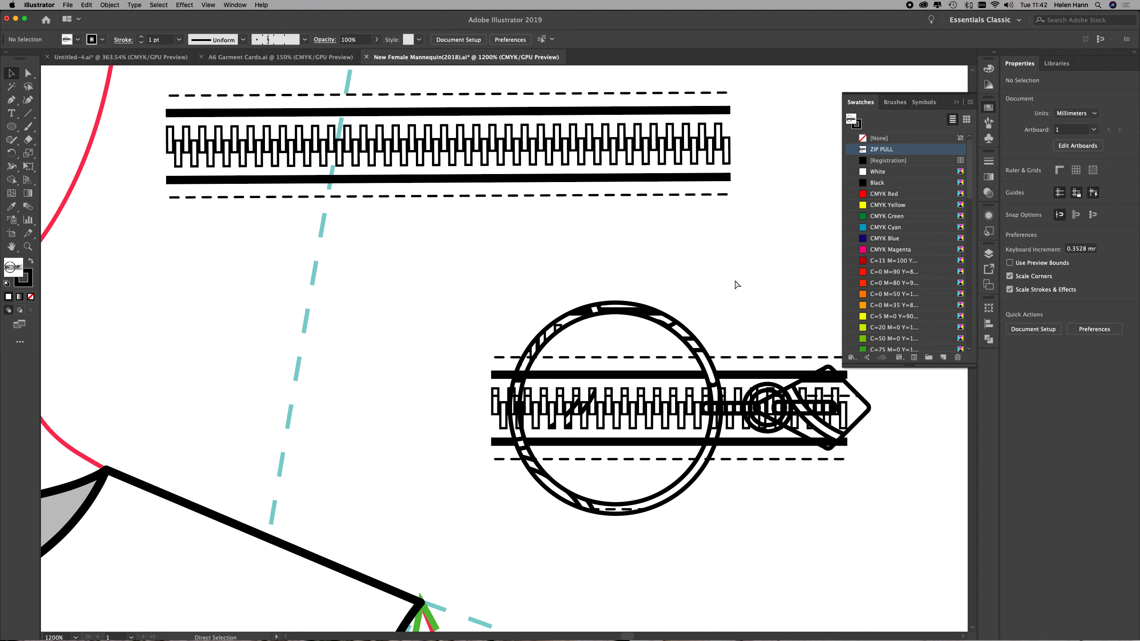
{"action": "key", "text": "super+z"}
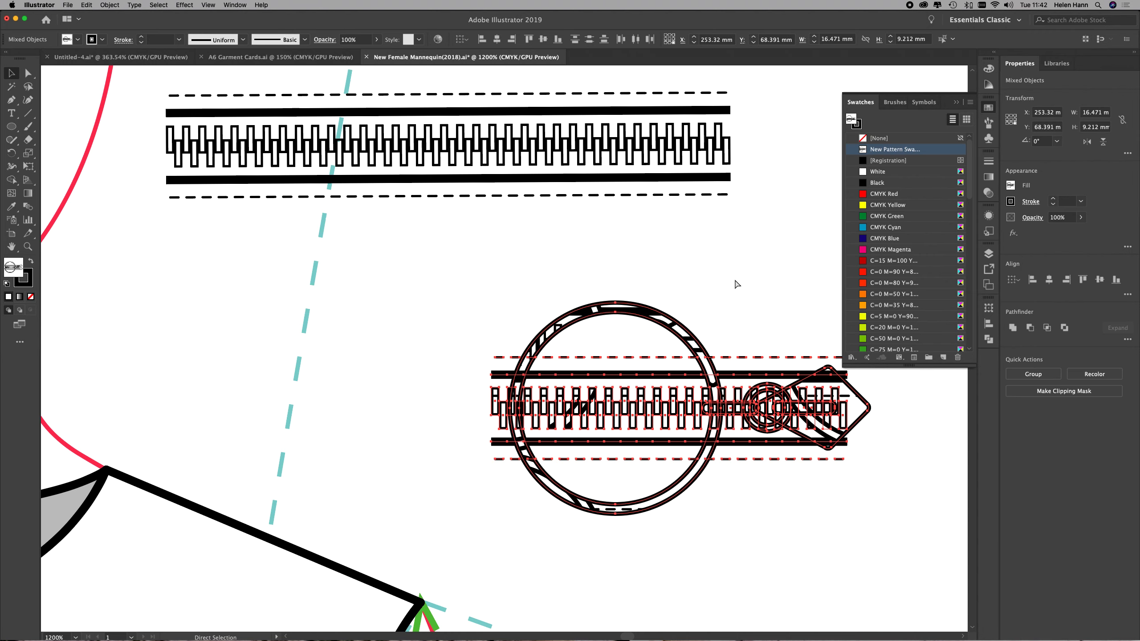
{"action": "left_click", "coordinate": [748, 283]}
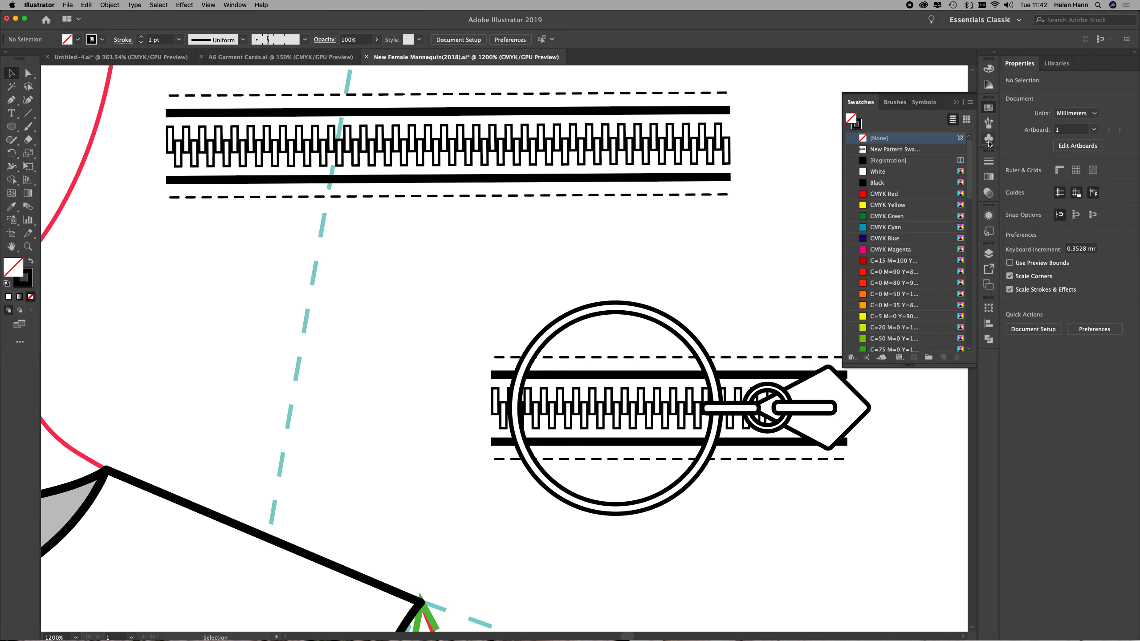
Set New Pattern Swatch 1 as the Zipper brush's end tile and apply it to existing strokes
{"action": "double_click", "coordinate": [923, 159]}
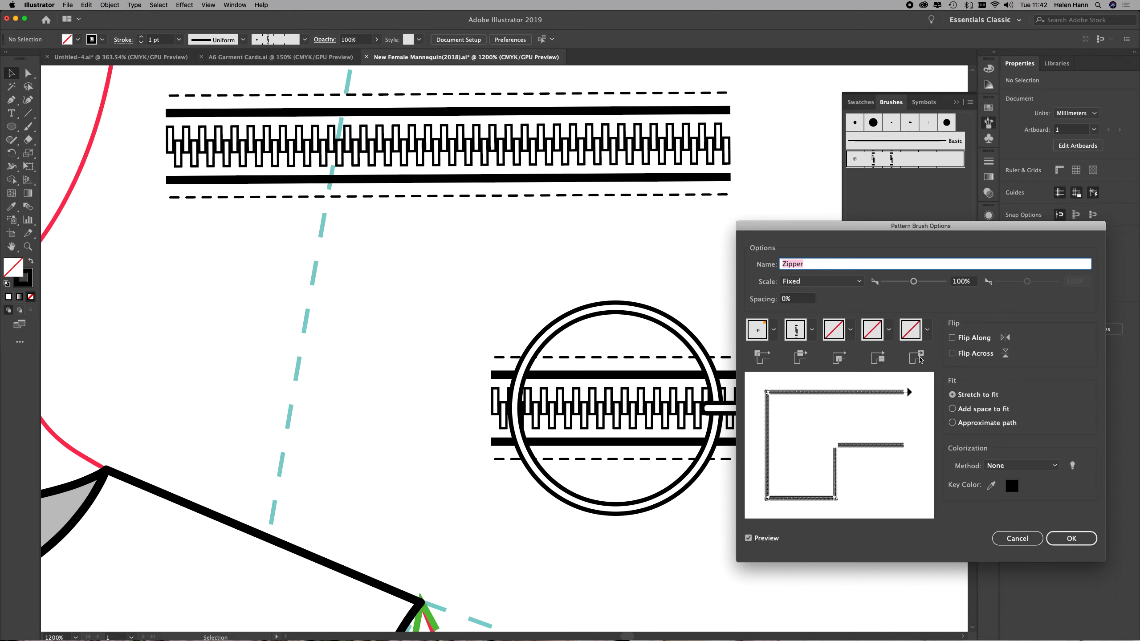
{"action": "left_click", "coordinate": [927, 329]}
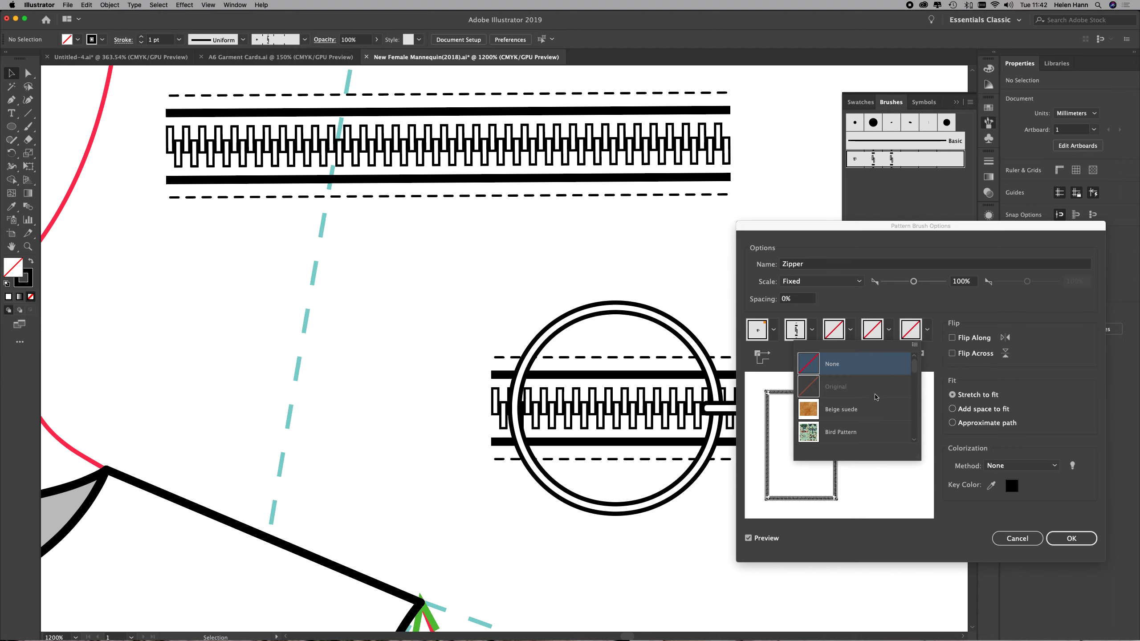
{"action": "scroll", "coordinate": [876, 397], "scroll_direction": "down", "scroll_amount": 10}
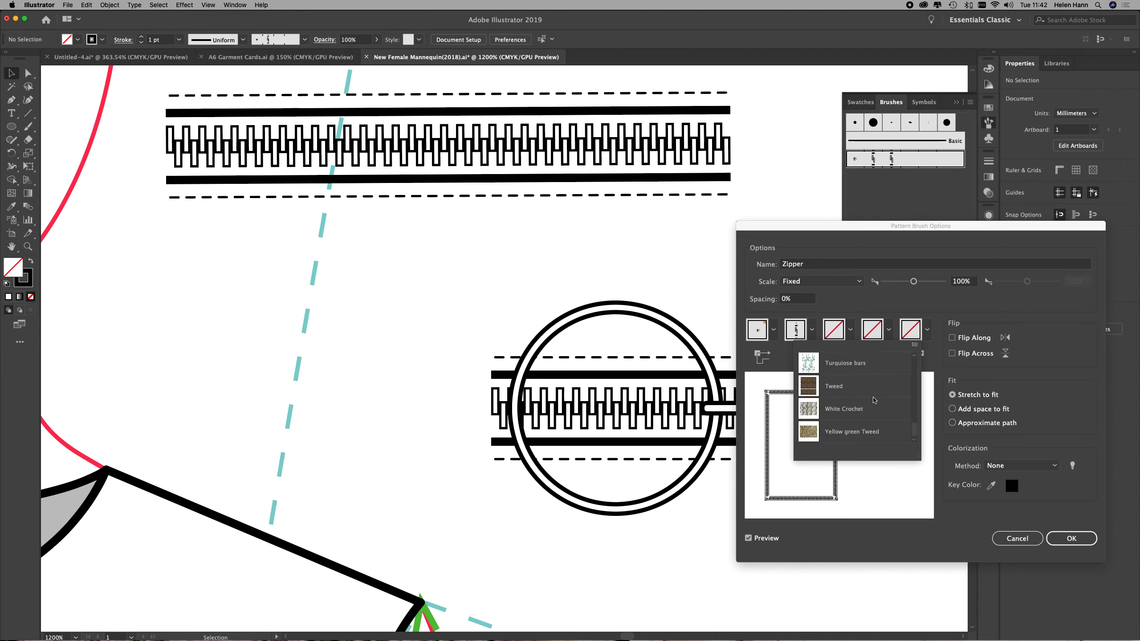
{"action": "scroll", "coordinate": [874, 400], "scroll_direction": "up", "scroll_amount": 5}
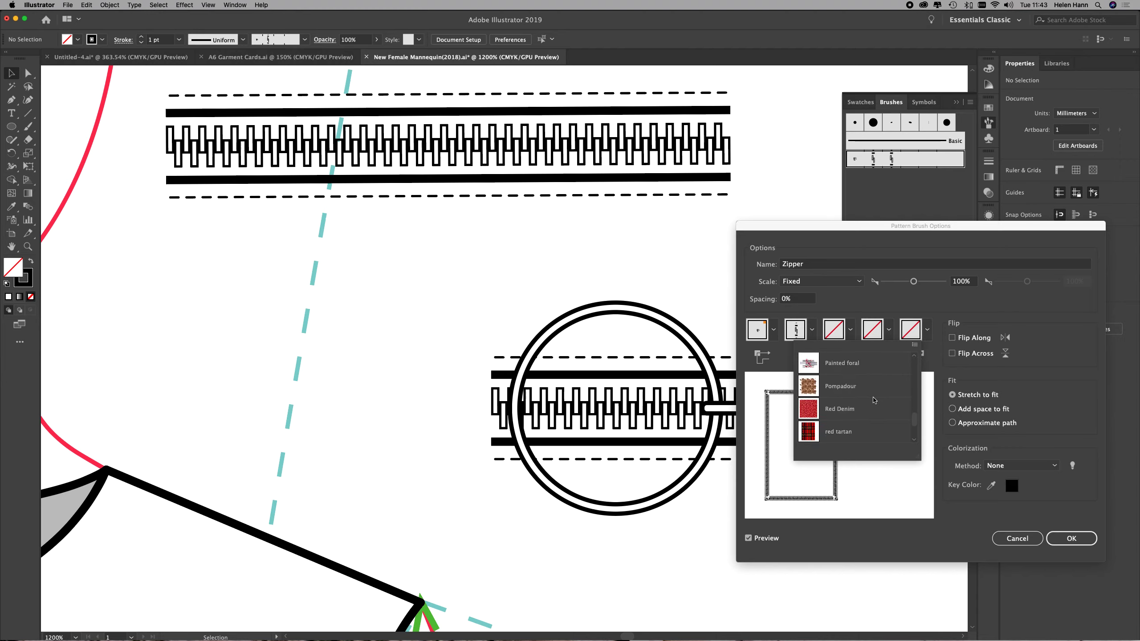
{"action": "scroll", "coordinate": [875, 399], "scroll_direction": "up", "scroll_amount": 3}
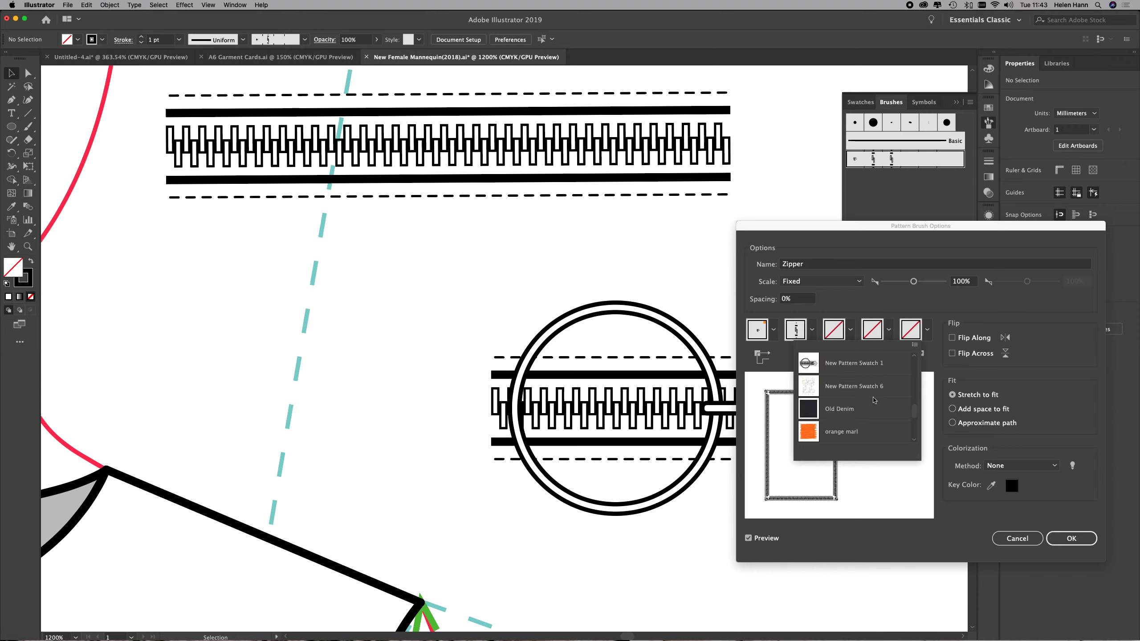
{"action": "left_click", "coordinate": [865, 371]}
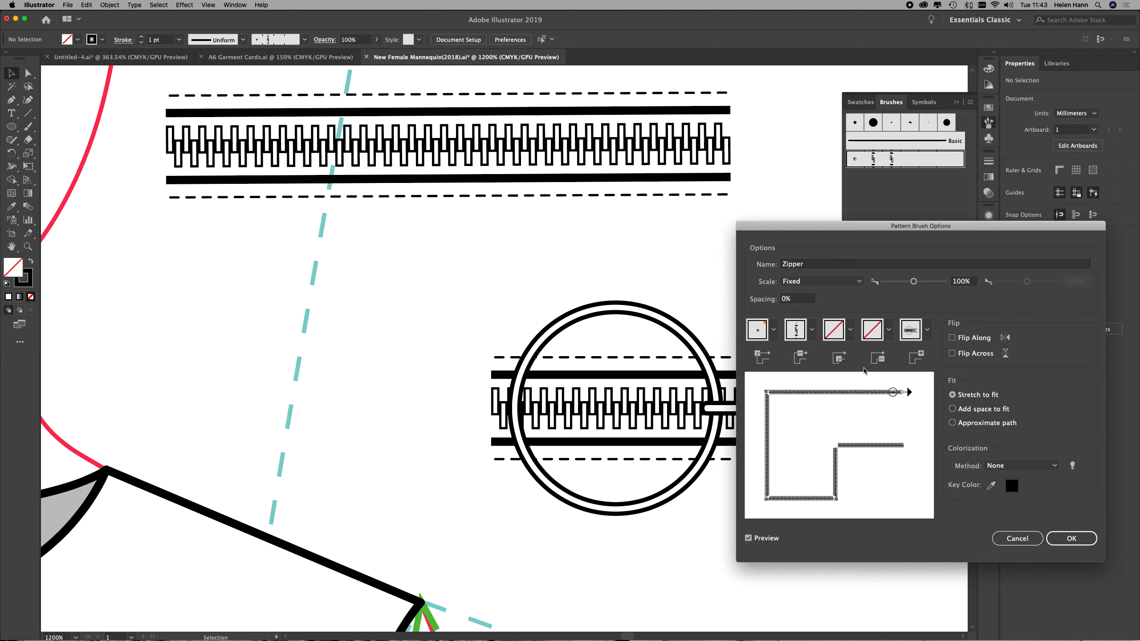
{"action": "left_click", "coordinate": [1072, 540]}
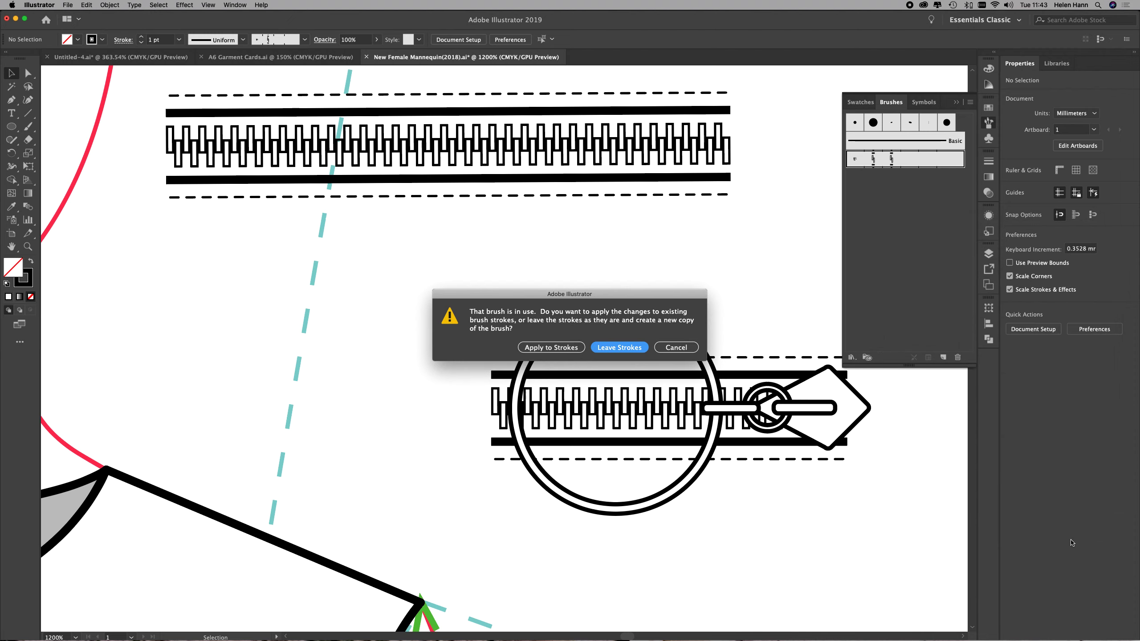
{"action": "left_click", "coordinate": [559, 352]}
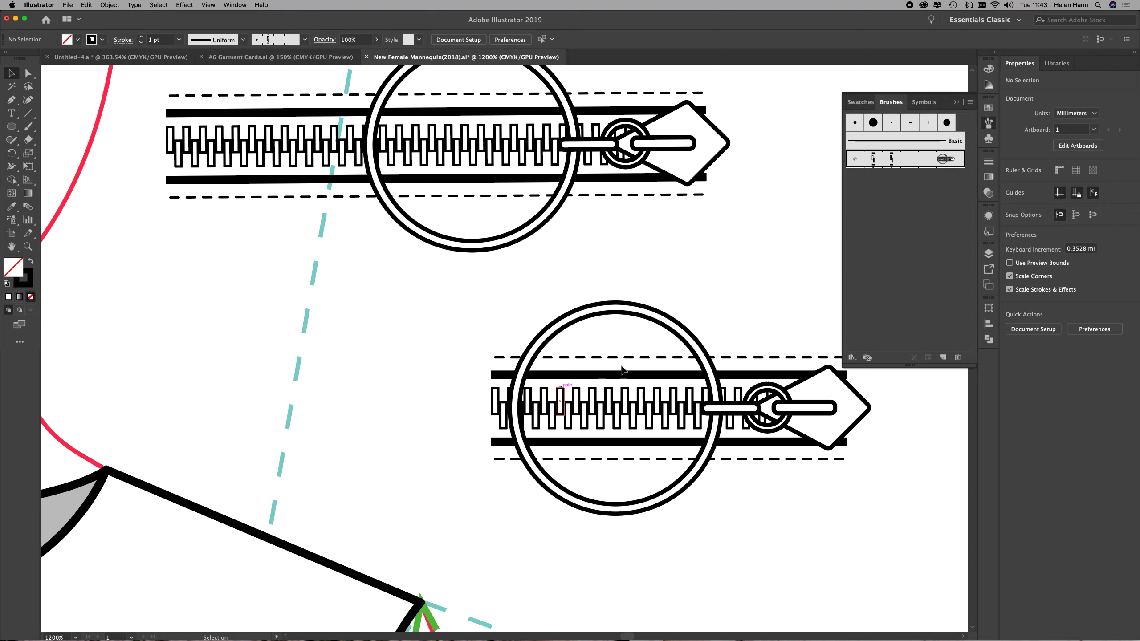
Move the lower zipper's circle, ring and diamond pull tab up and to the right
{"action": "left_click", "coordinate": [689, 552], "text": "alt"}
{"action": "left_click", "coordinate": [639, 356], "text": "alt"}
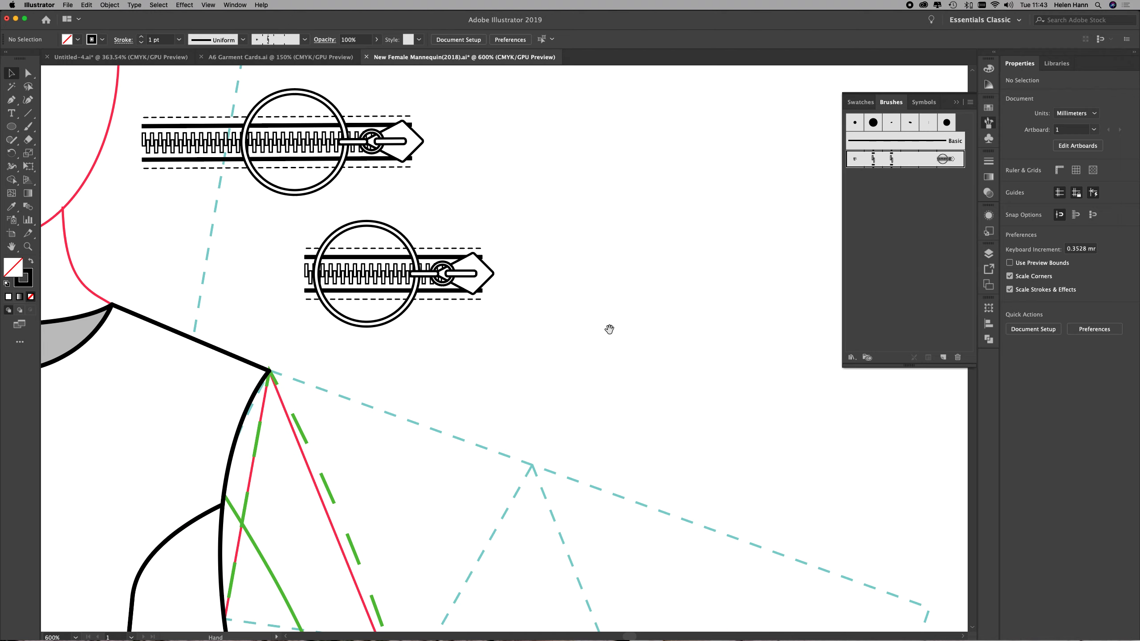
{"action": "left_click_drag", "start_coordinate": [606, 306], "coordinate": [549, 362]}
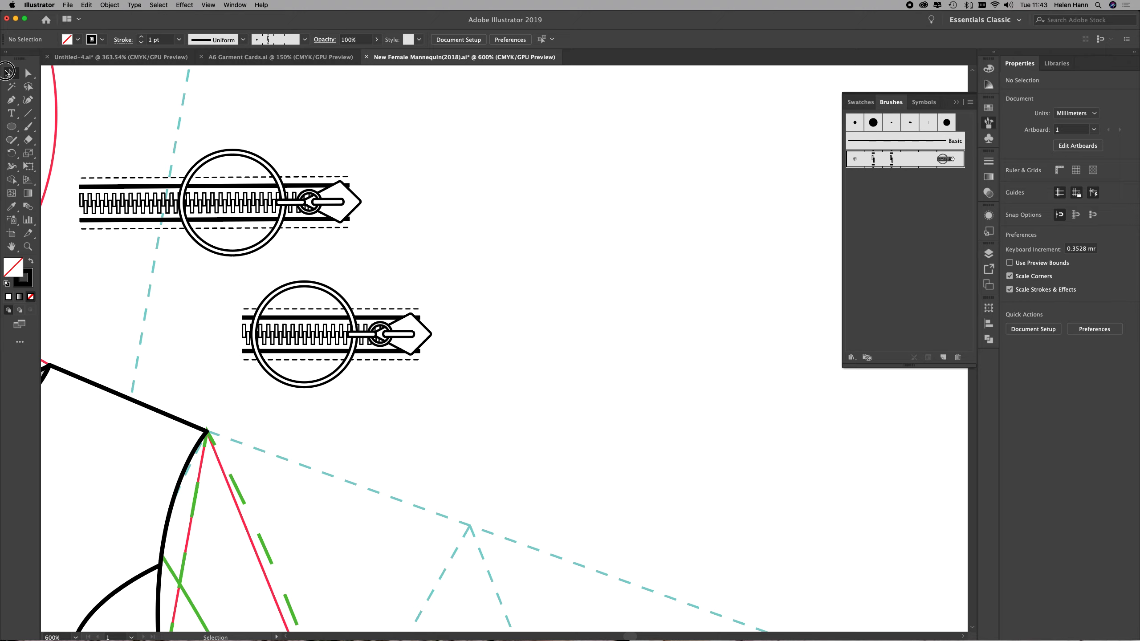
{"action": "left_click", "coordinate": [397, 335]}
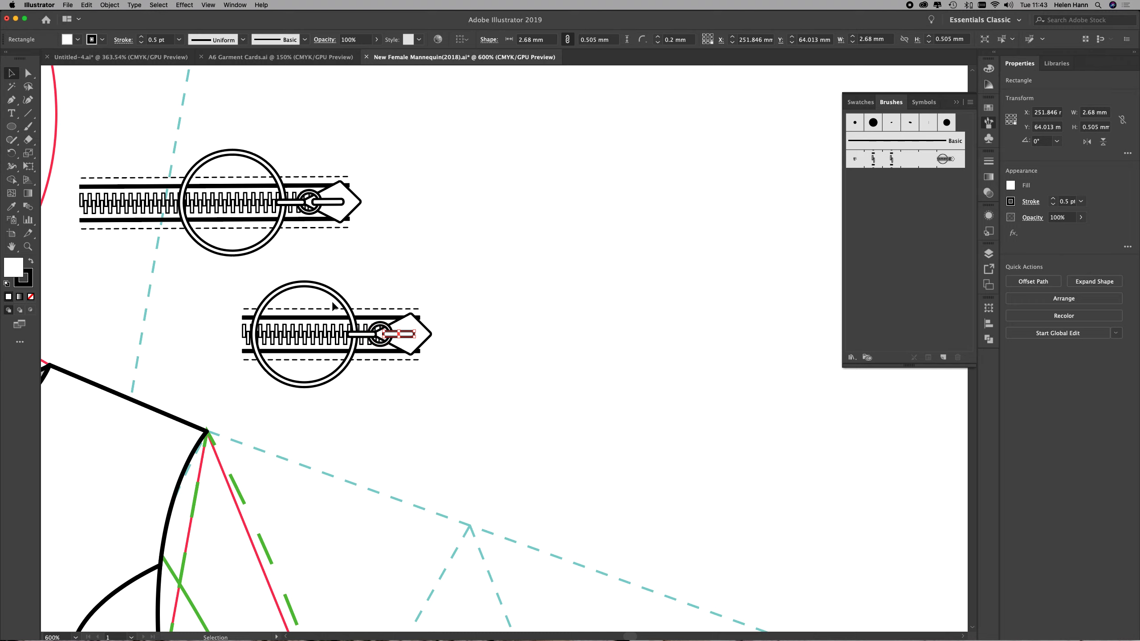
{"action": "left_click", "coordinate": [361, 328]}
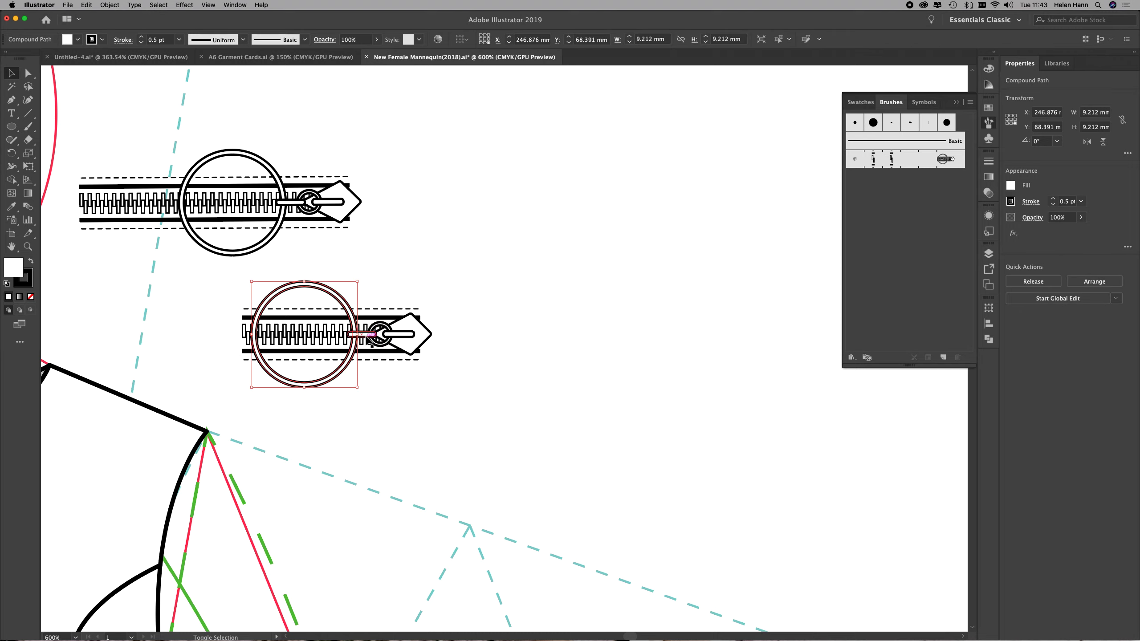
{"action": "left_click", "coordinate": [381, 333], "text": "shift"}
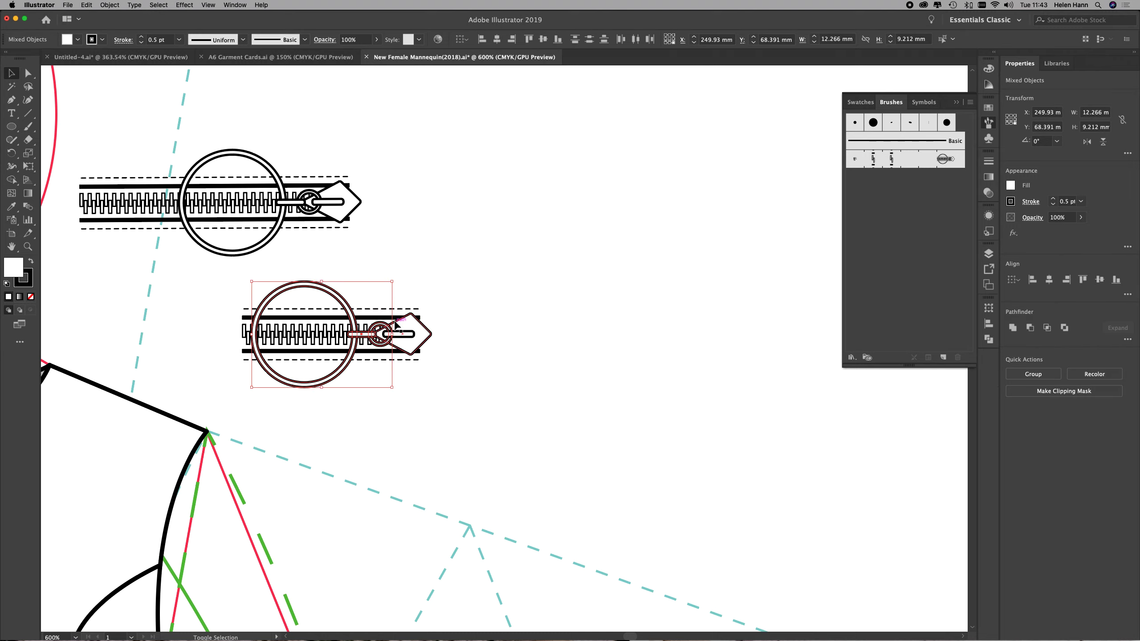
{"action": "left_click", "coordinate": [403, 334], "text": "shift"}
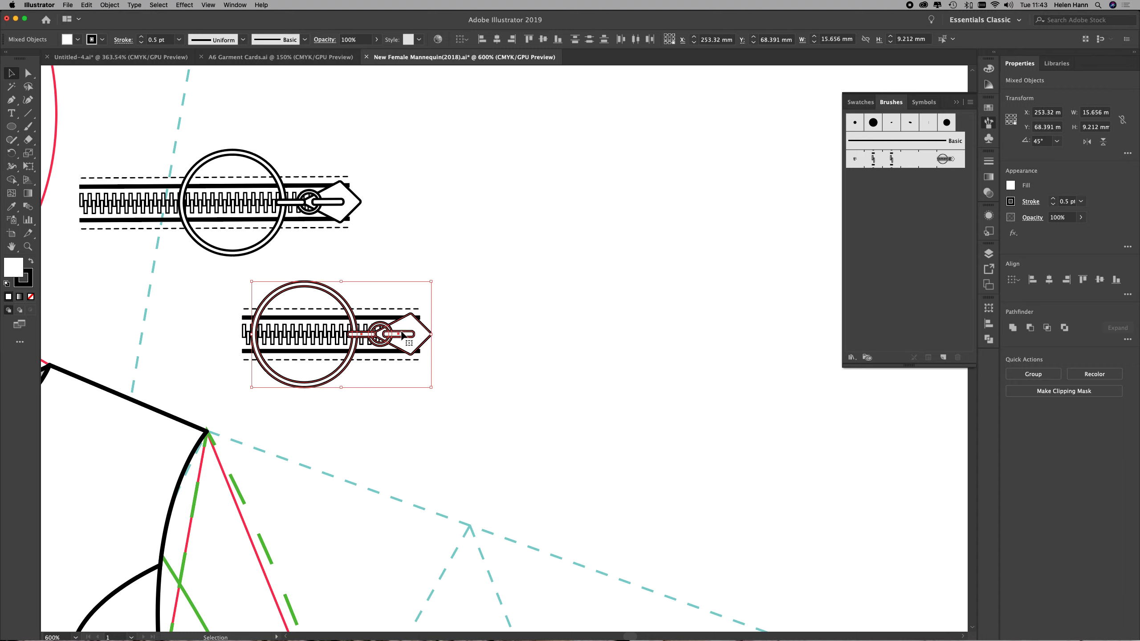
{"action": "left_click_drag", "start_coordinate": [402, 334], "coordinate": [675, 170]}
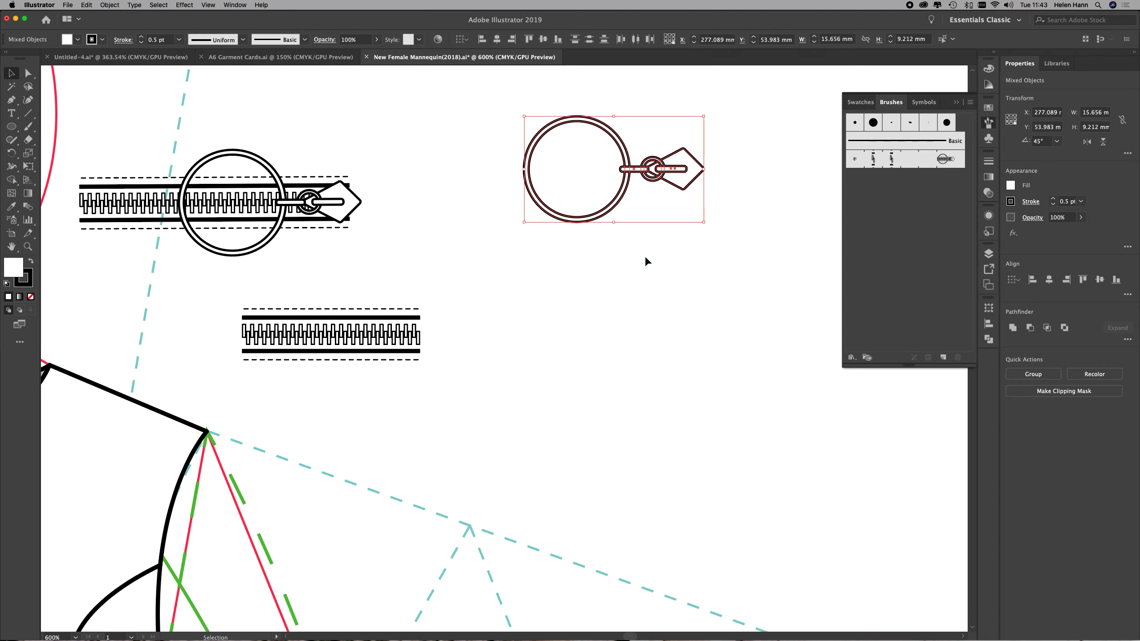
Delete the lower zipper's extra teeth, leaving a single tooth tile
{"action": "left_click", "coordinate": [602, 391]}
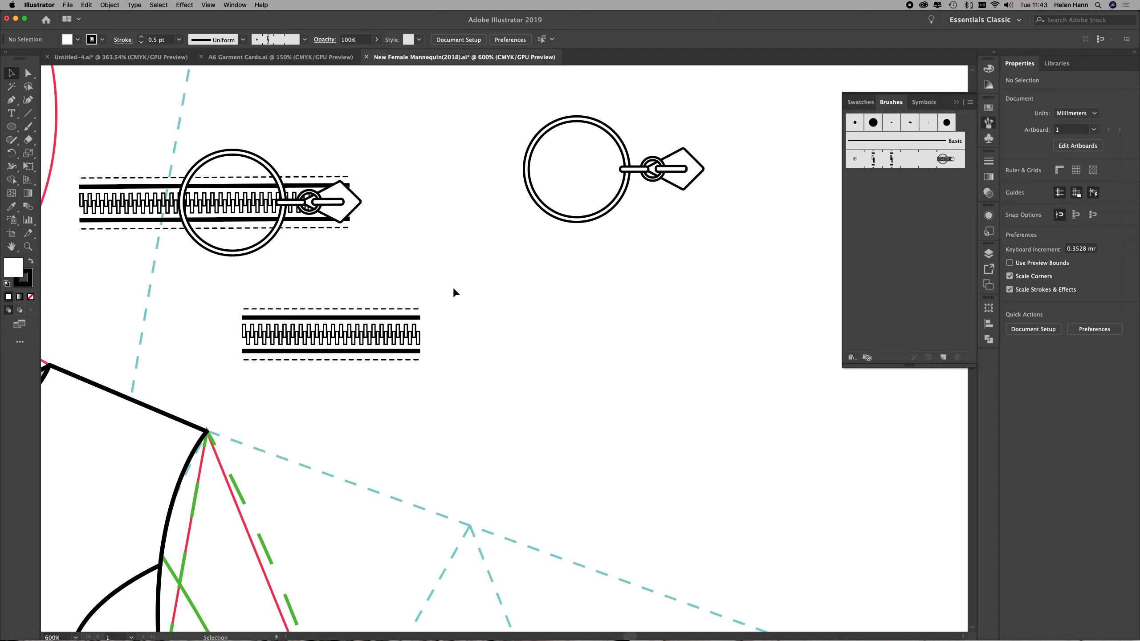
{"action": "left_click_drag", "start_coordinate": [448, 287], "coordinate": [252, 372]}
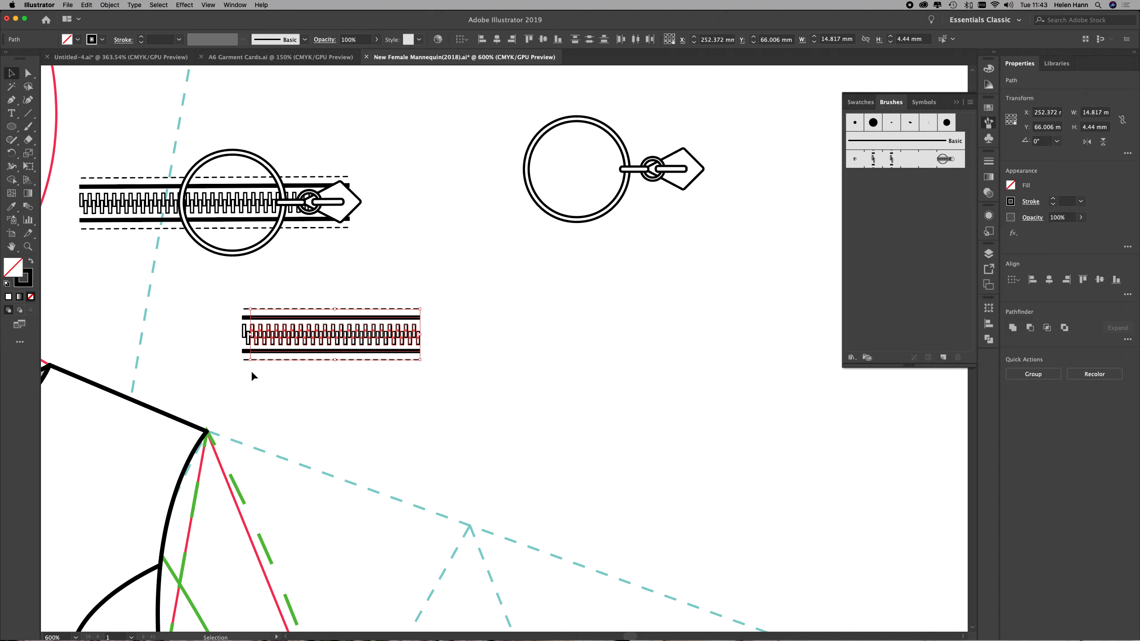
{"action": "key", "text": "Delete"}
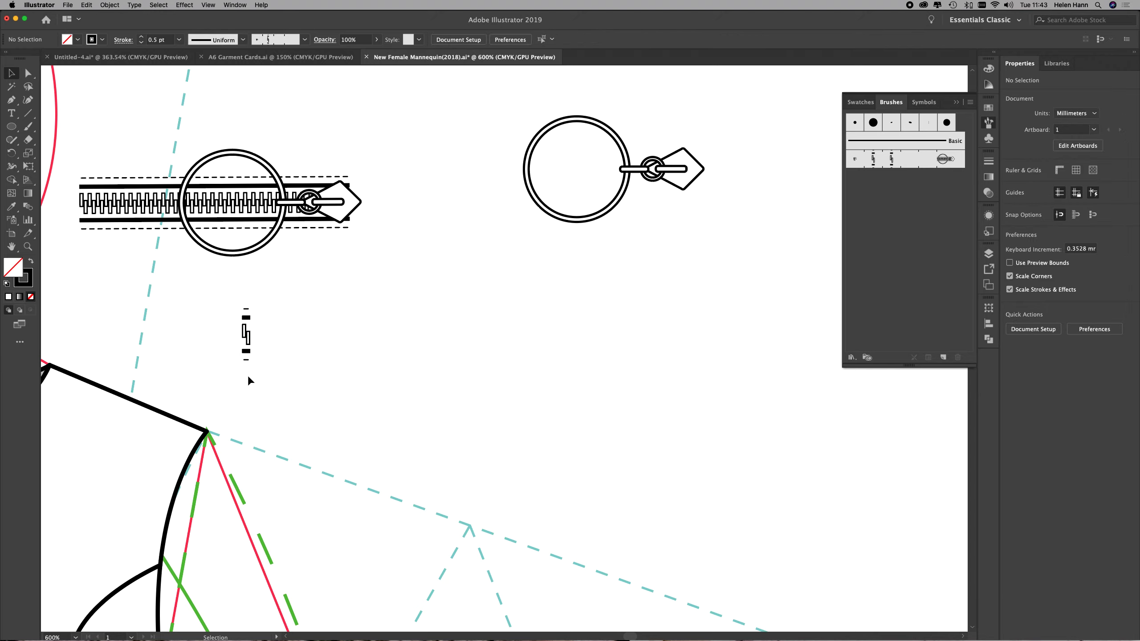
Draw a tiny square at the single tooth's bottom-left corner
{"action": "left_click_drag", "start_coordinate": [209, 345], "coordinate": [346, 349]}
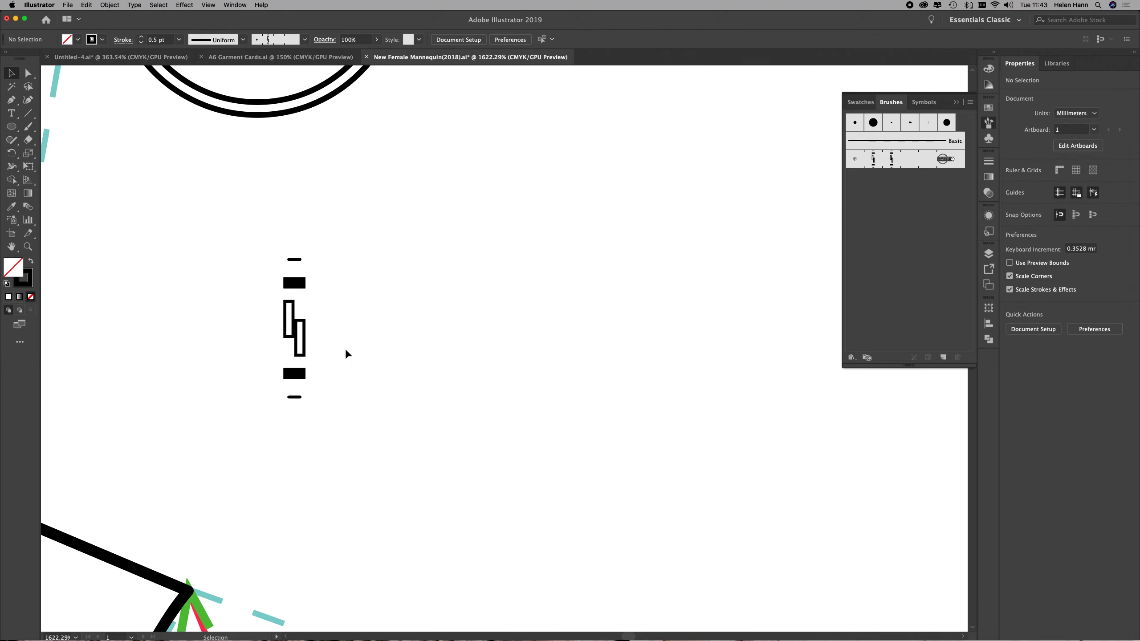
{"action": "left_click", "coordinate": [9, 128]}
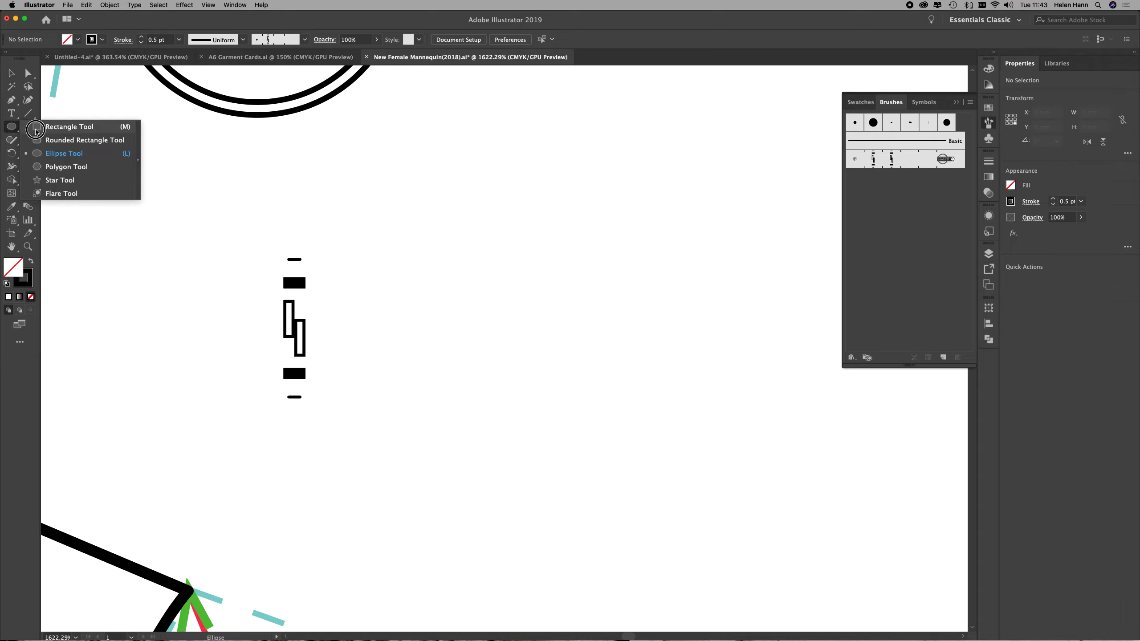
{"action": "left_click", "coordinate": [69, 126]}
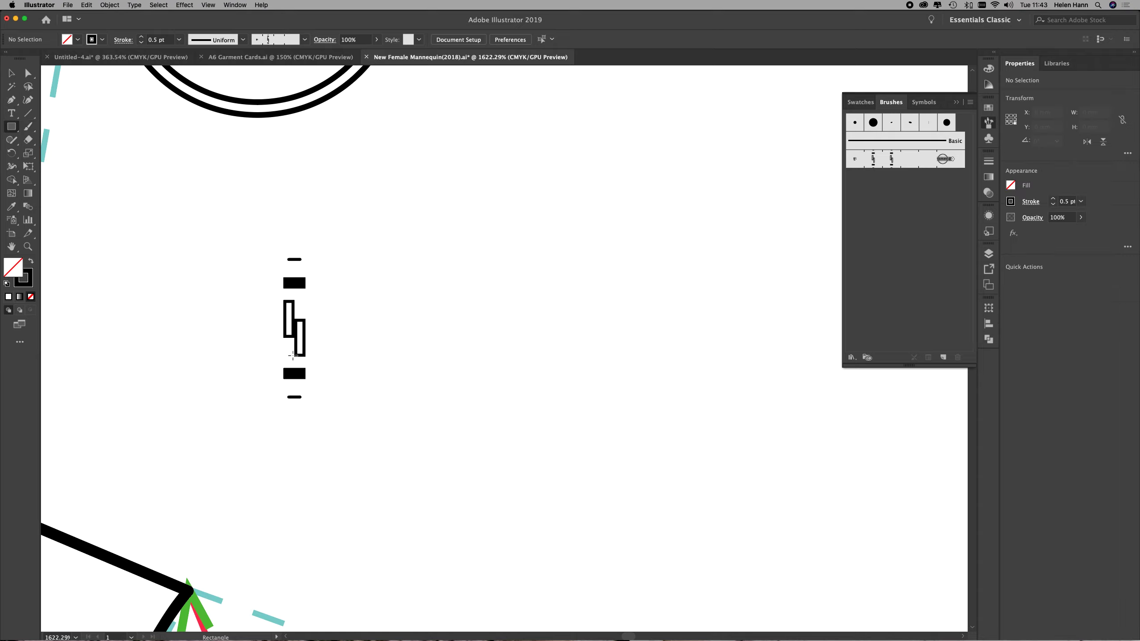
{"action": "left_click_drag", "start_coordinate": [292, 357], "coordinate": [271, 335]}
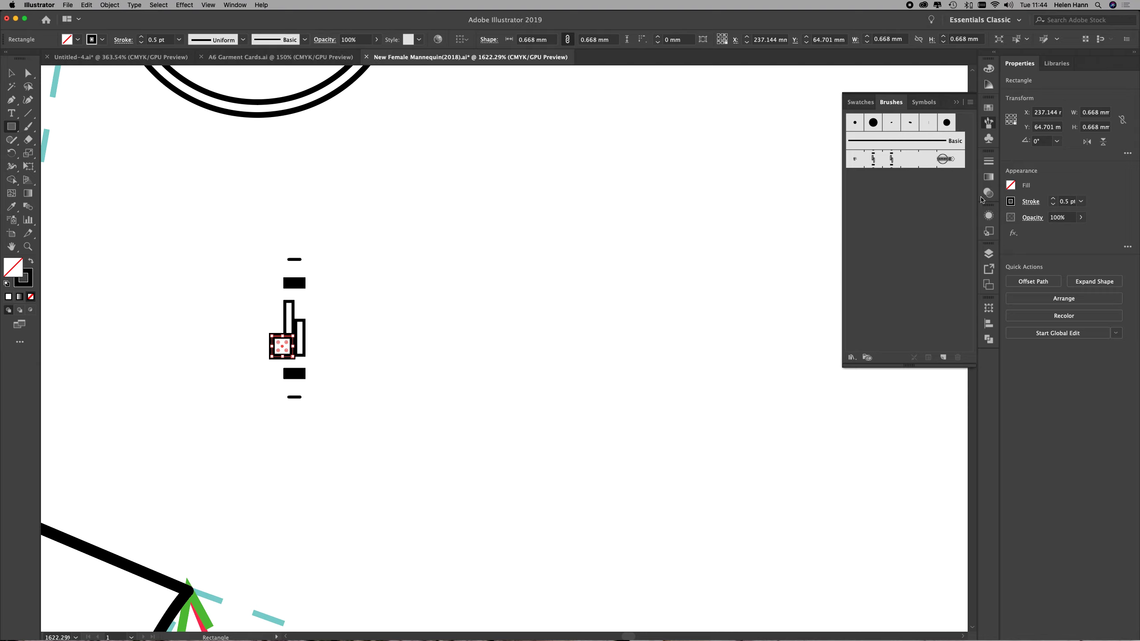
Give the small square a 0.25 pt stroke aligned to the inside
{"action": "left_click", "coordinate": [989, 161]}
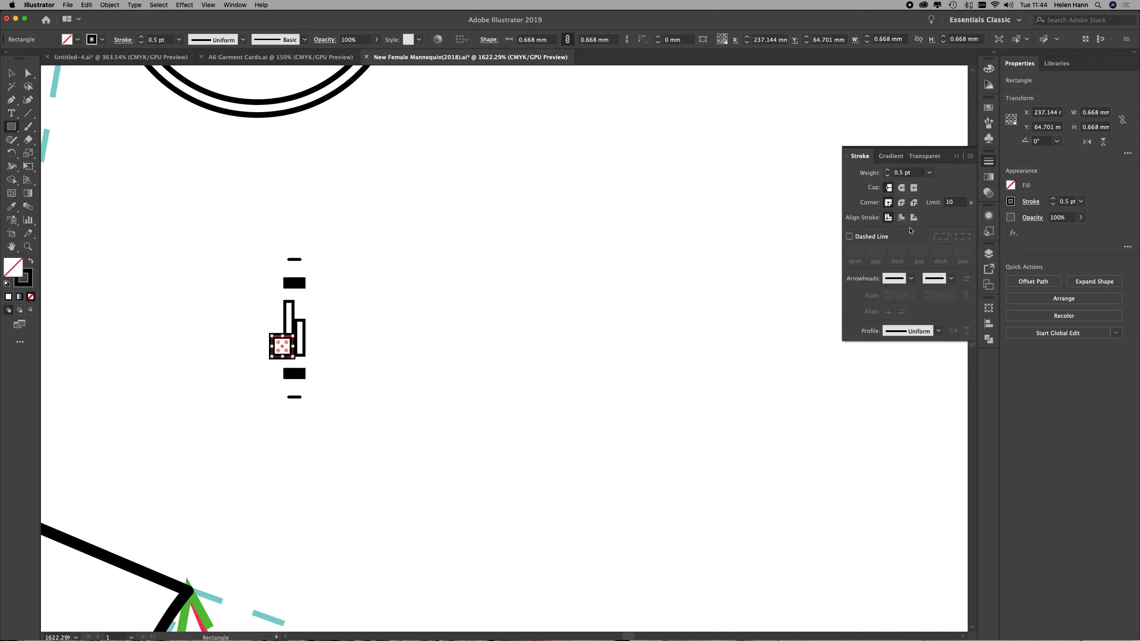
{"action": "left_click", "coordinate": [901, 217]}
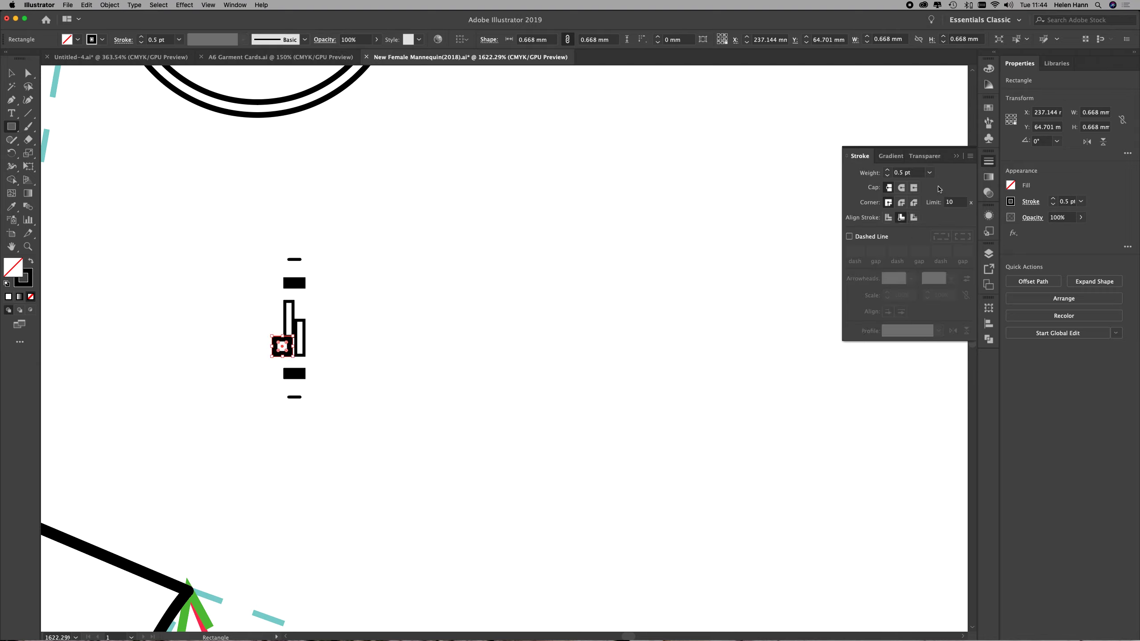
{"action": "left_click", "coordinate": [930, 173]}
{"action": "left_click", "coordinate": [941, 166]}
{"action": "left_click", "coordinate": [11, 72]}
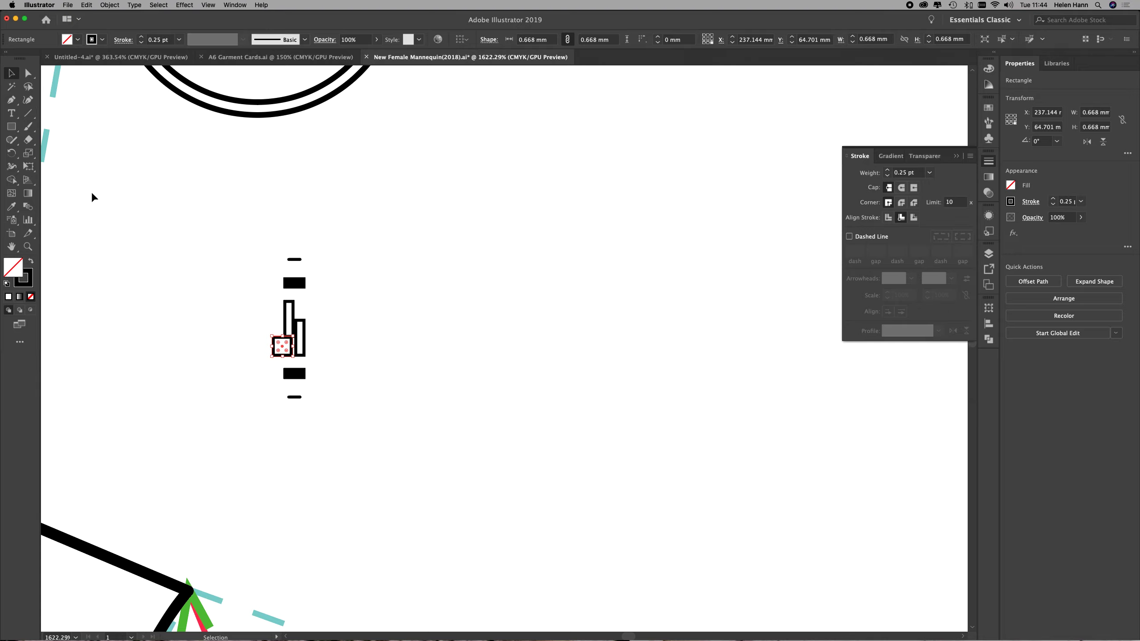
{"action": "left_click", "coordinate": [164, 307]}
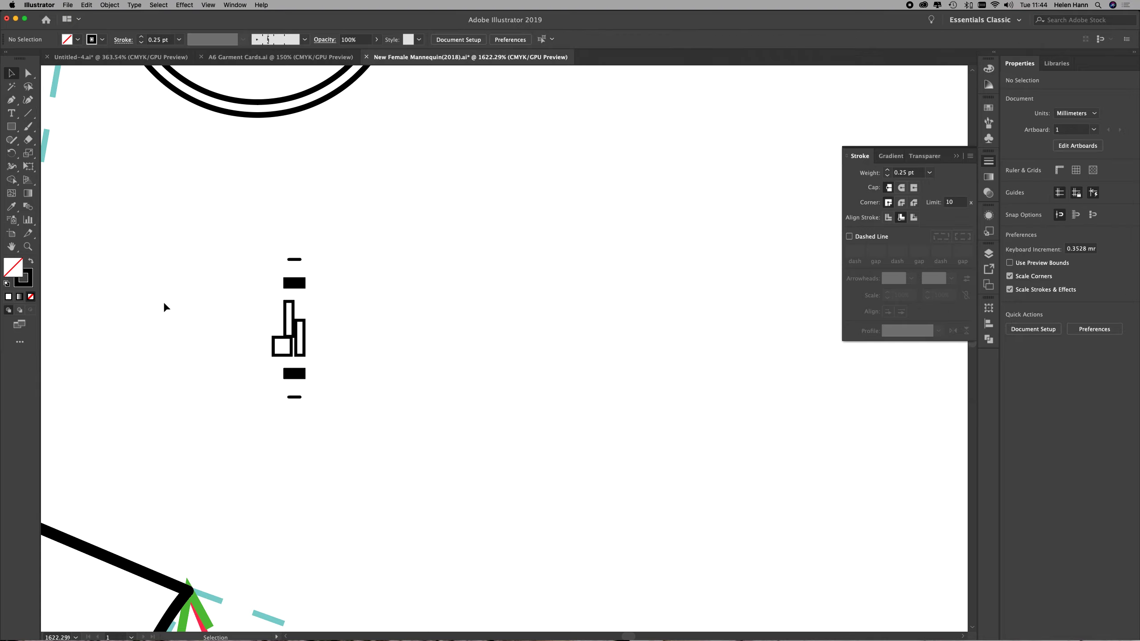
{"action": "left_click", "coordinate": [282, 356]}
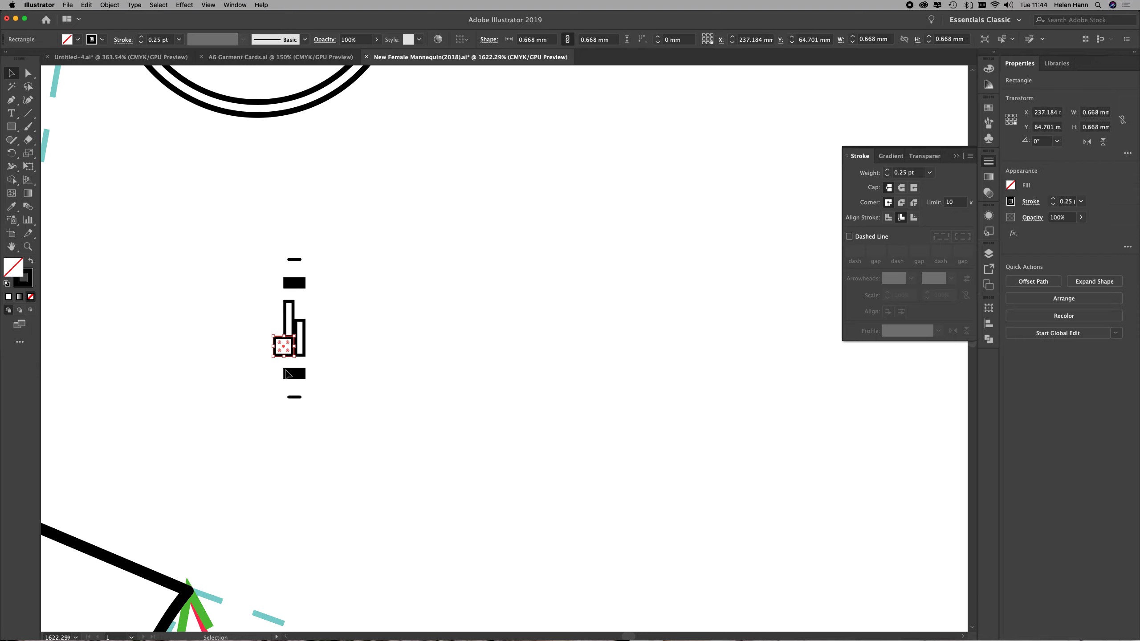
{"action": "left_click", "coordinate": [245, 365]}
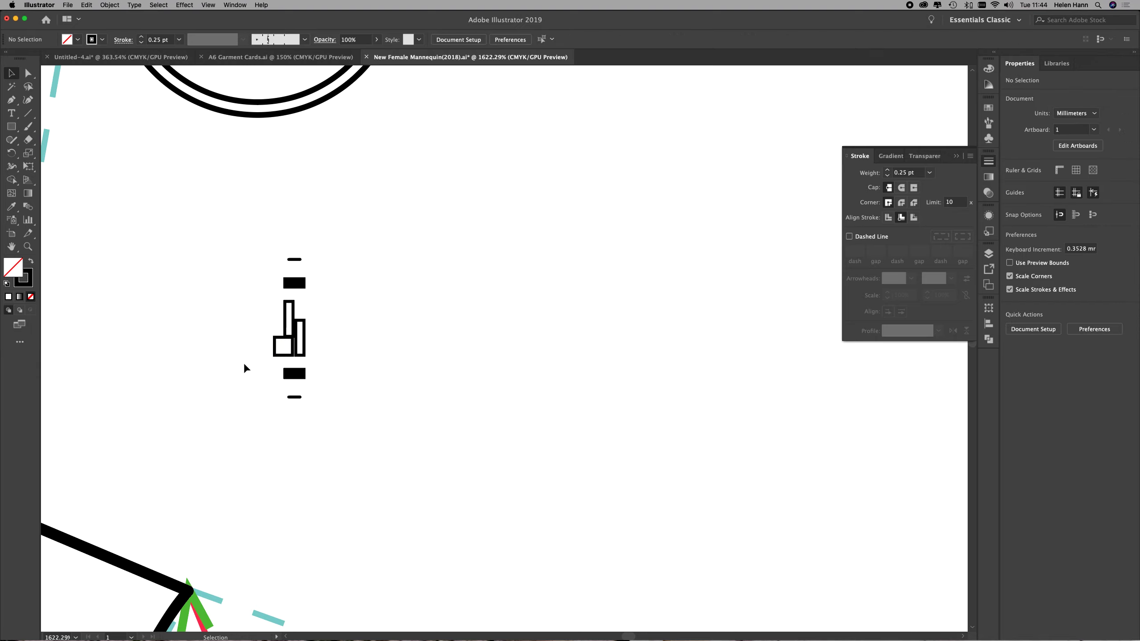
{"action": "left_click", "coordinate": [11, 129]}
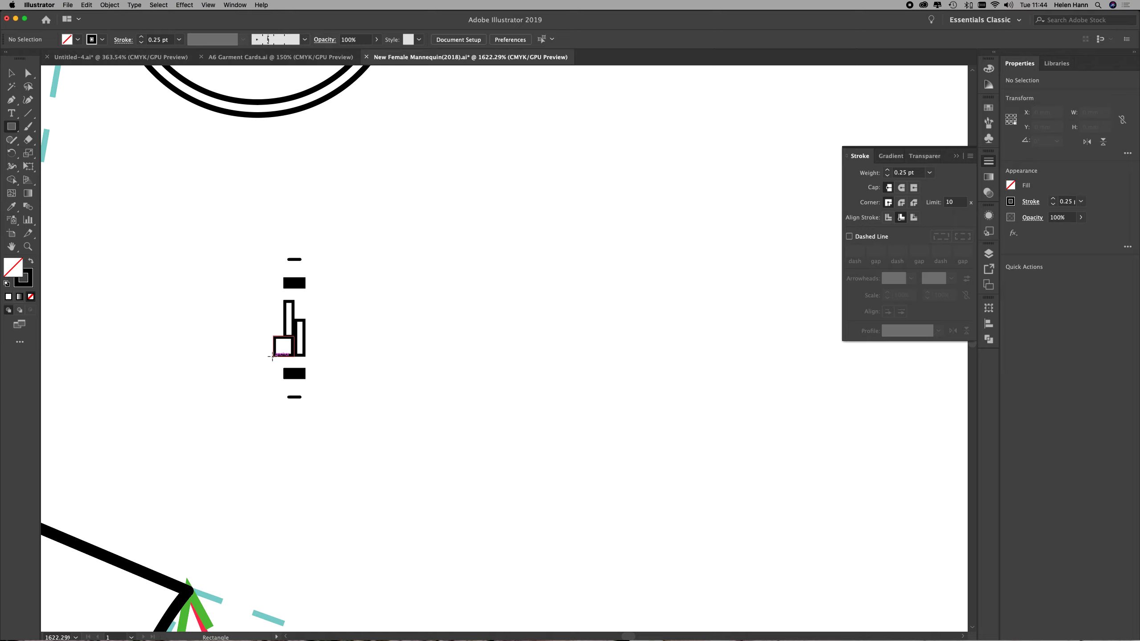
Draw a taller rectangle left of the tooth, deleting a stray 1.095 × 1.926 mm rectangle
{"action": "left_click_drag", "start_coordinate": [271, 356], "coordinate": [239, 297]}
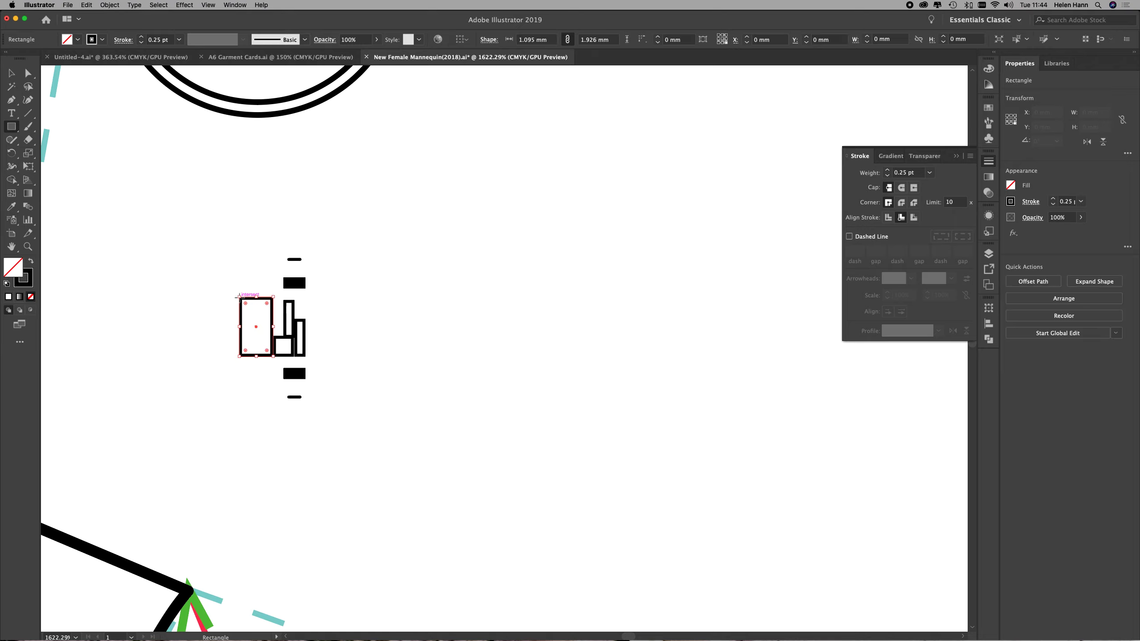
{"action": "left_click", "coordinate": [153, 276]}
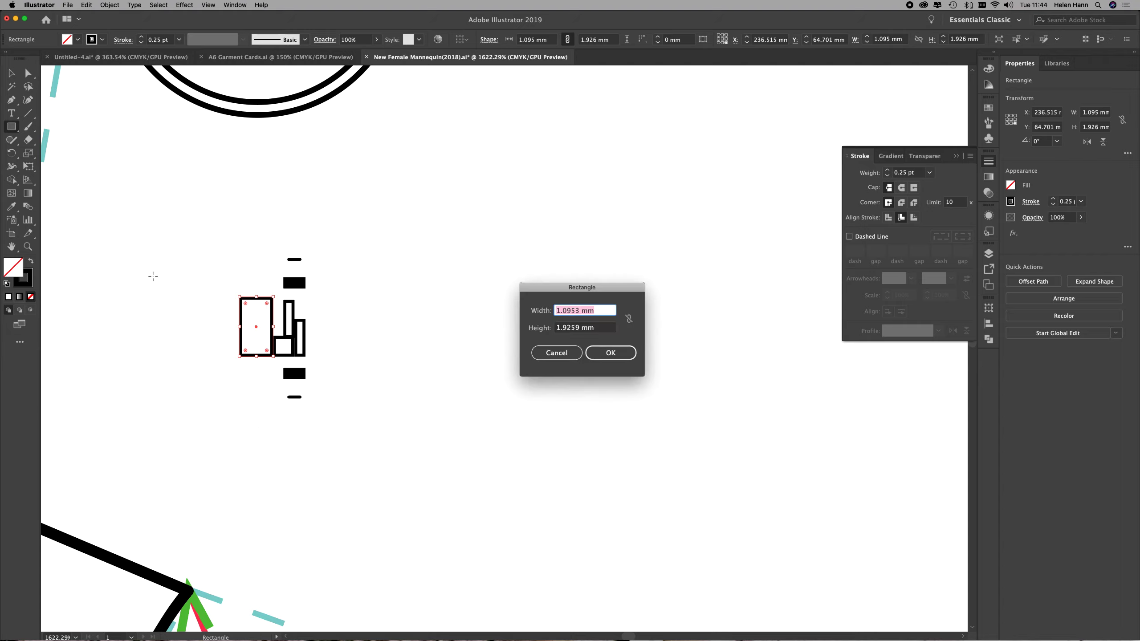
{"action": "left_click", "coordinate": [612, 360]}
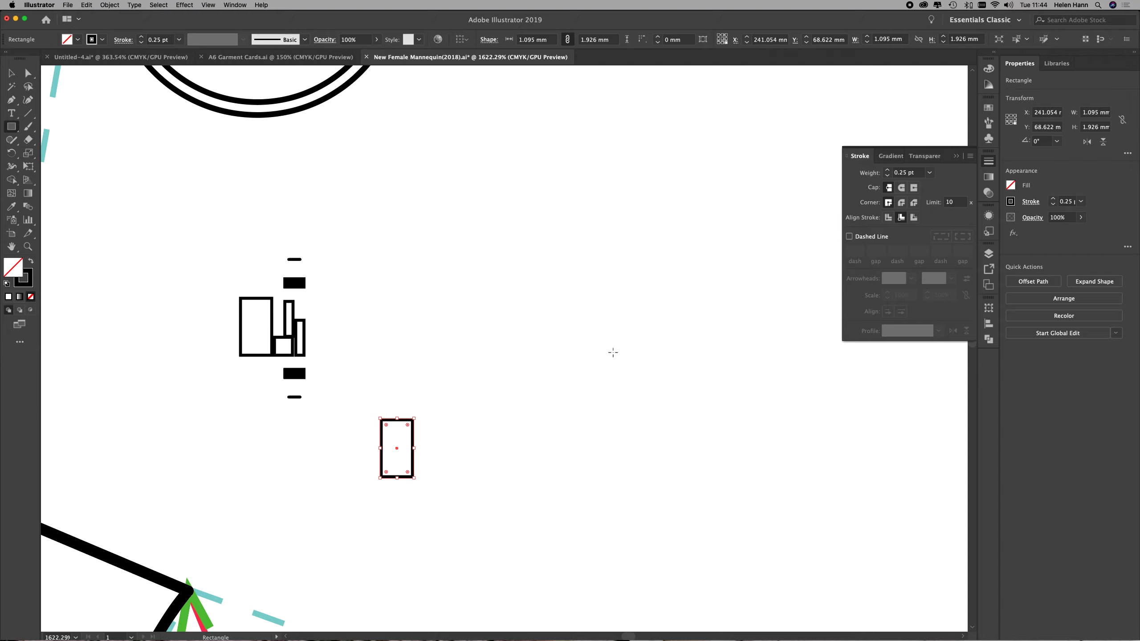
{"action": "key", "text": "Delete"}
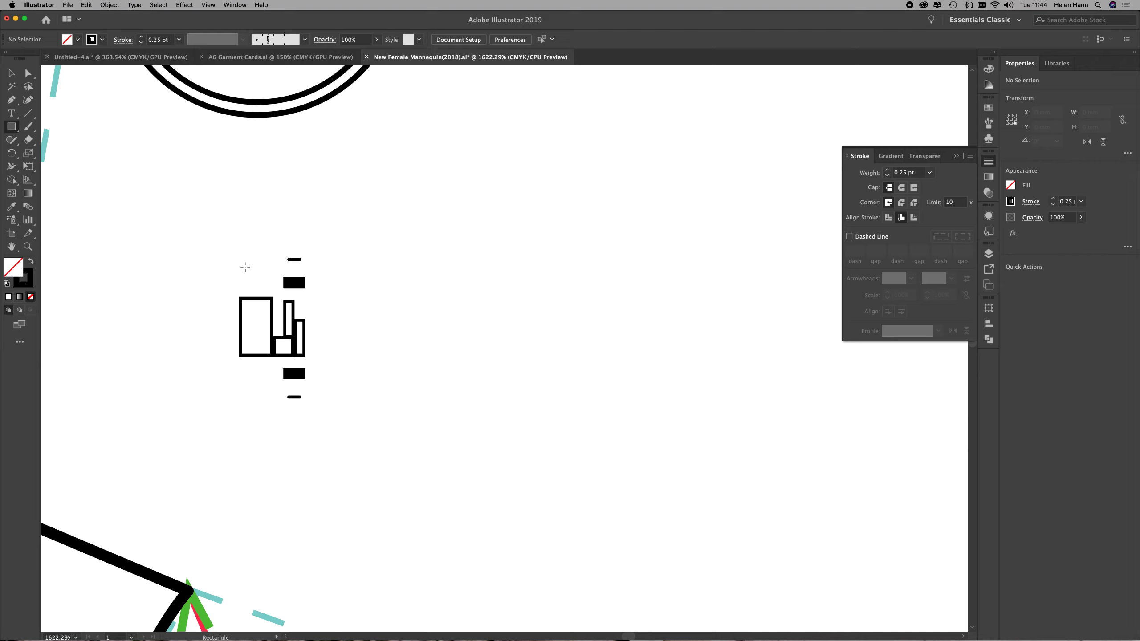
Extend the upper and lower bars and dashed lines leftward over the new rectangle
{"action": "left_click", "coordinate": [6, 72]}
{"action": "left_click_drag", "start_coordinate": [271, 247], "coordinate": [318, 289]}
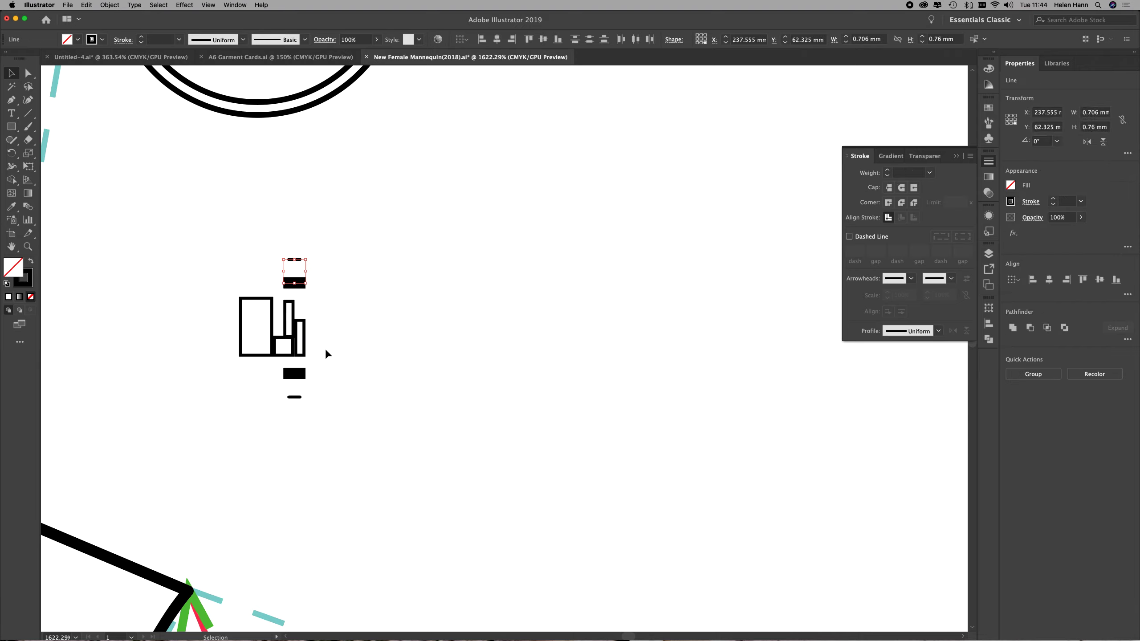
{"action": "left_click_drag", "start_coordinate": [319, 370], "coordinate": [276, 381]}
{"action": "left_click", "coordinate": [295, 375]}
{"action": "key", "text": "a"}
{"action": "key", "text": "super+d"}
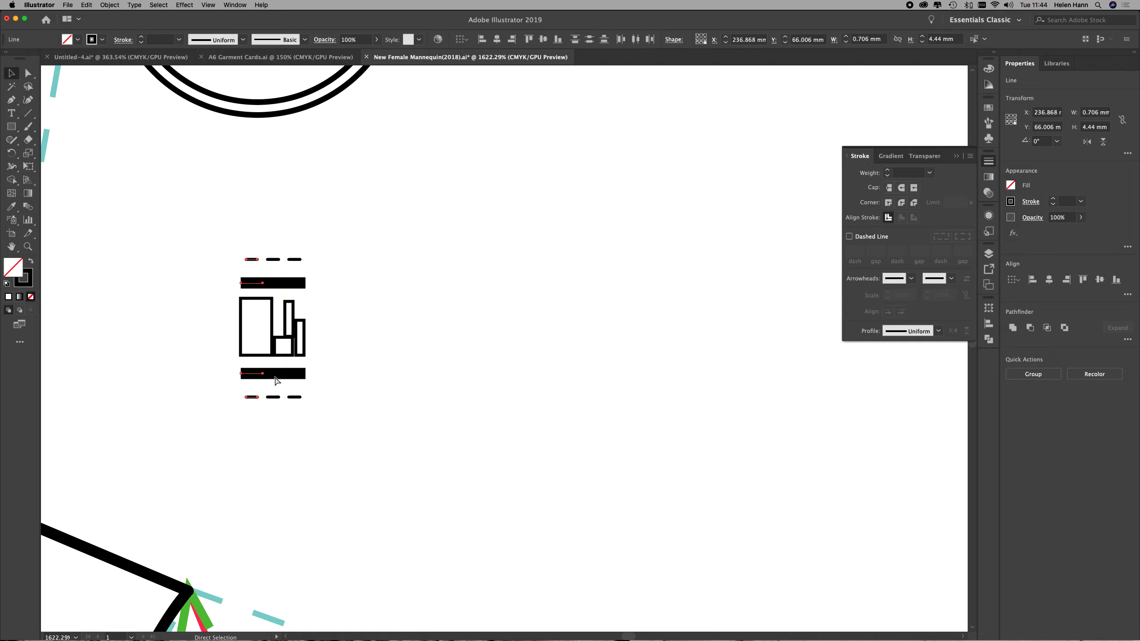
{"action": "left_click", "coordinate": [344, 422]}
{"action": "key", "text": "v"}
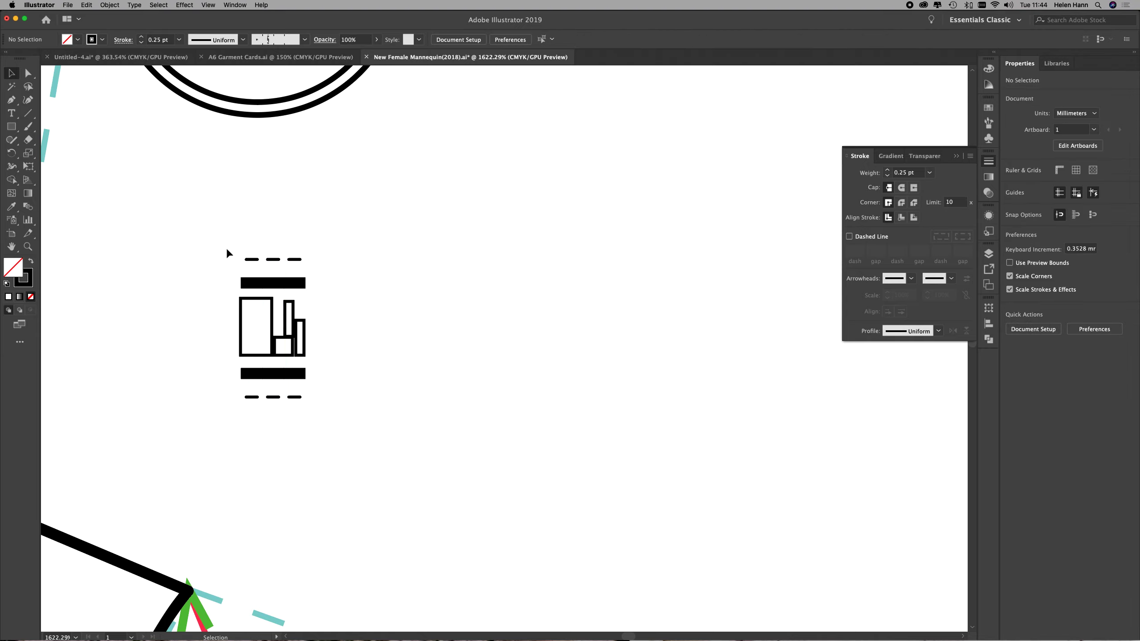
{"action": "left_click_drag", "start_coordinate": [194, 225], "coordinate": [338, 451]}
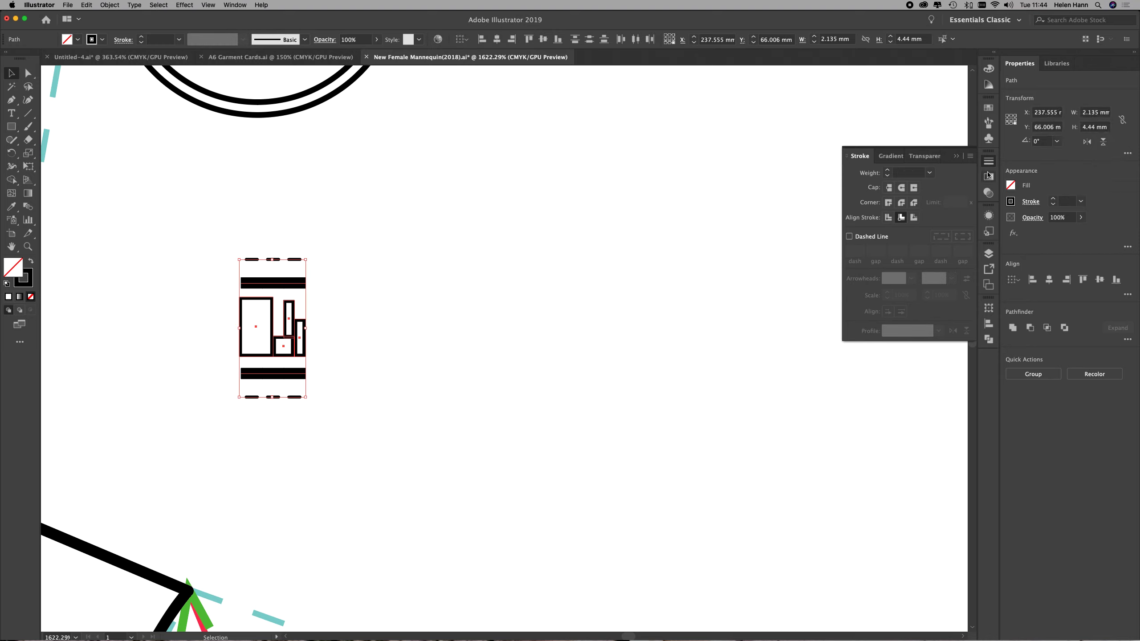
Undo an accidental Zipper brush, then drag the end-stop artwork into Swatches as New Pattern Swatch 2
{"action": "left_click", "coordinate": [989, 122]}
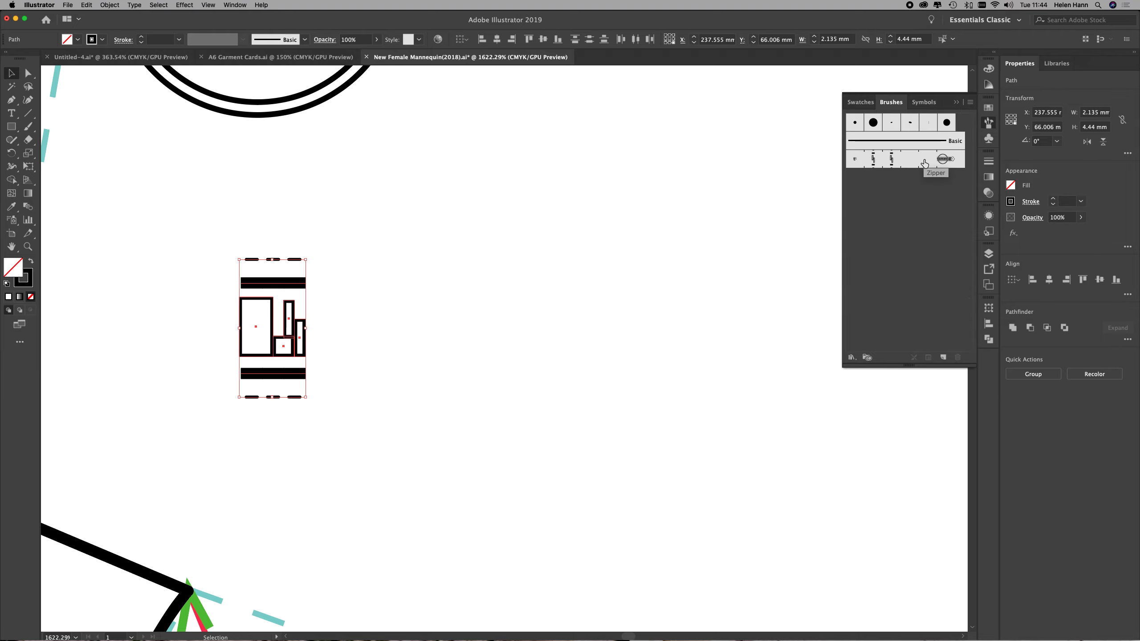
{"action": "left_click", "coordinate": [943, 160]}
{"action": "key", "text": "cmd+z"}
{"action": "left_click", "coordinate": [666, 282]}
{"action": "left_click_drag", "start_coordinate": [186, 216], "coordinate": [387, 391]}
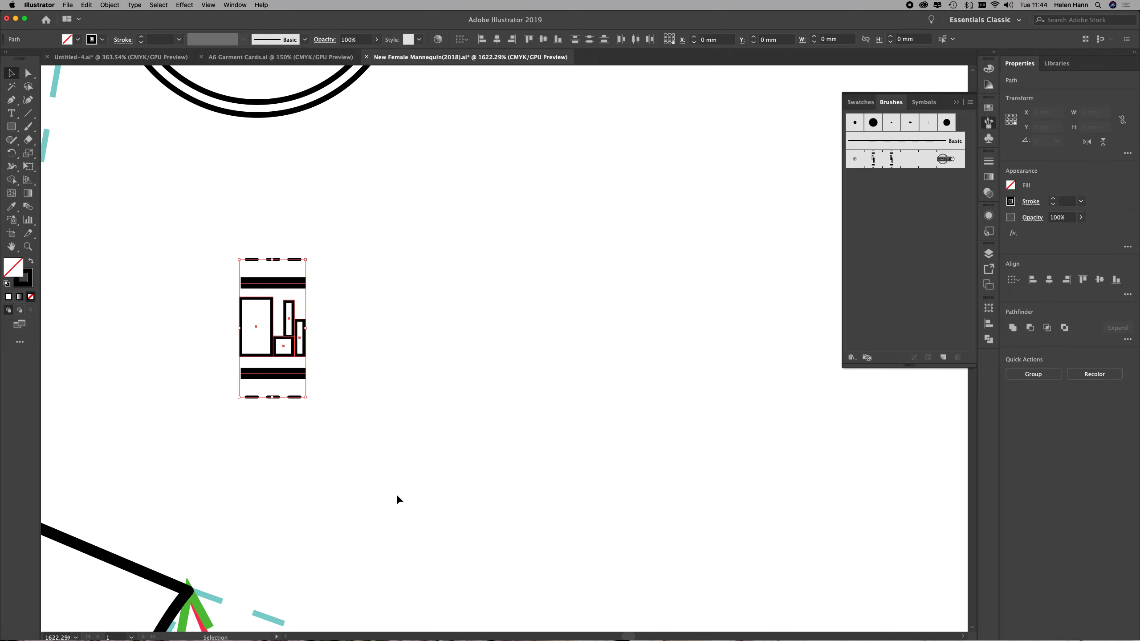
{"action": "left_click", "coordinate": [990, 108]}
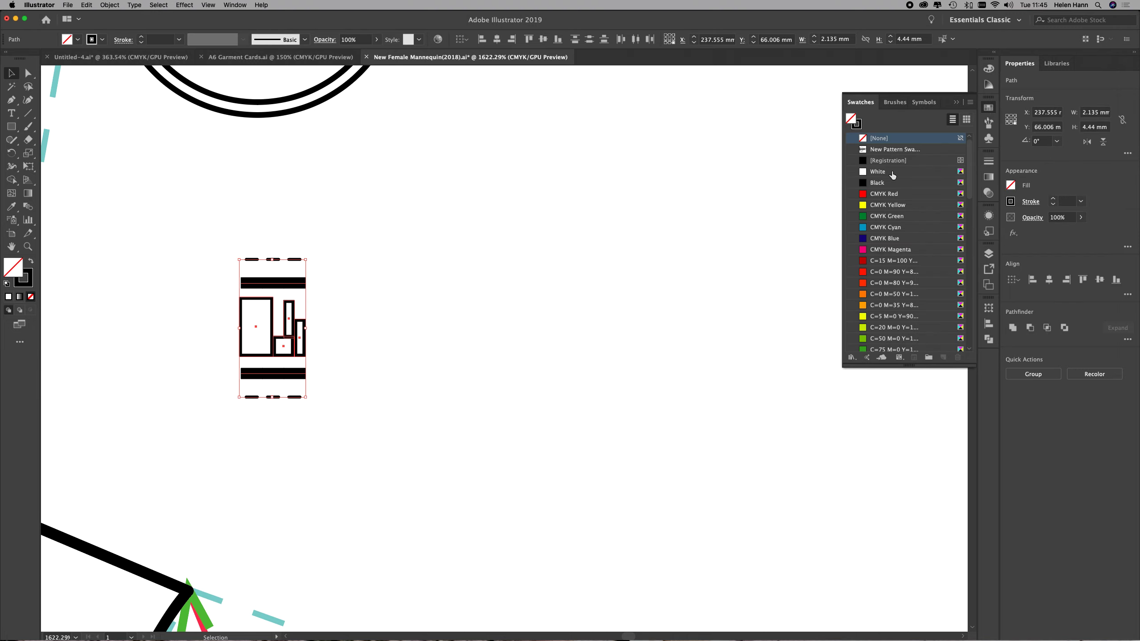
{"action": "left_click_drag", "start_coordinate": [284, 289], "coordinate": [929, 151]}
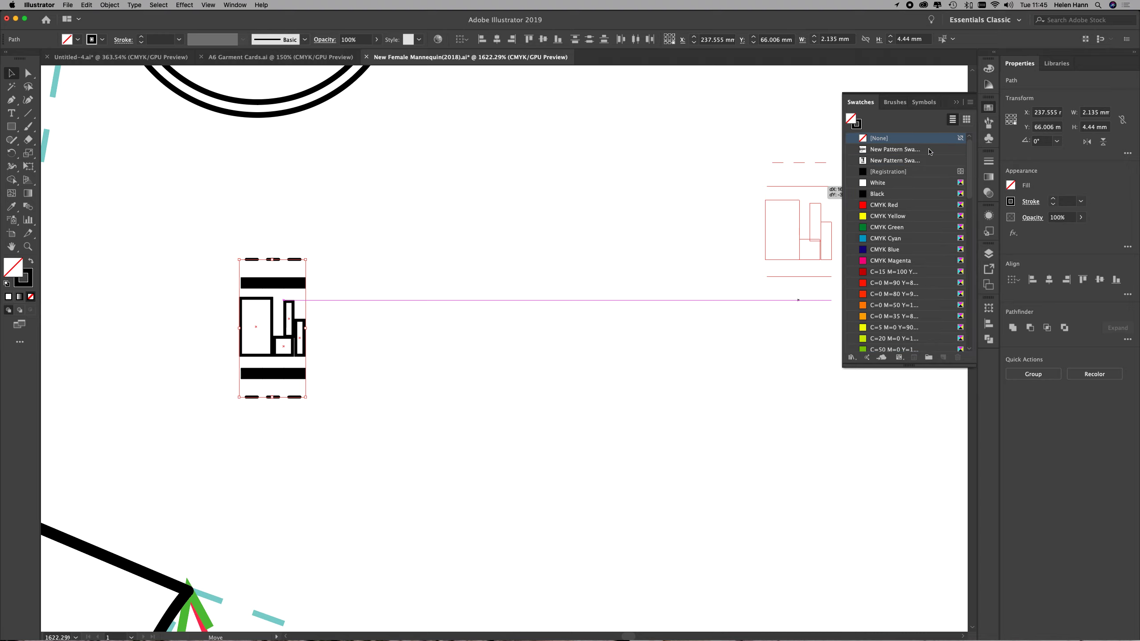
{"action": "left_click", "coordinate": [685, 339]}
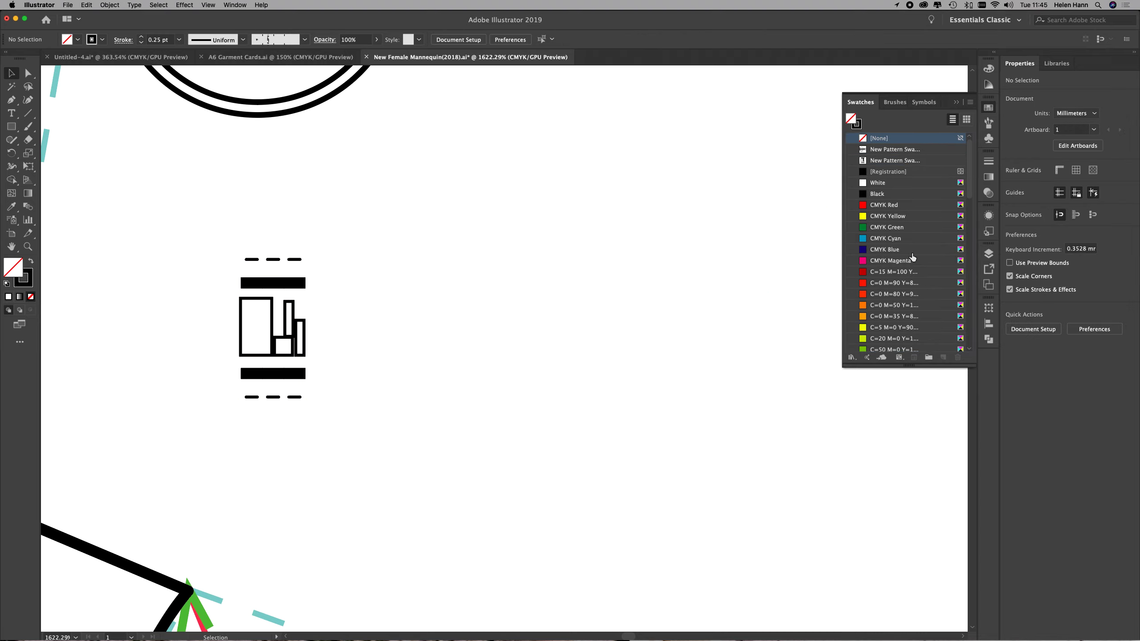
{"action": "left_click", "coordinate": [989, 123]}
Set the Zipper brush's stop tile to New Pattern Swatch 2 and update existing strokes
{"action": "double_click", "coordinate": [916, 163]}
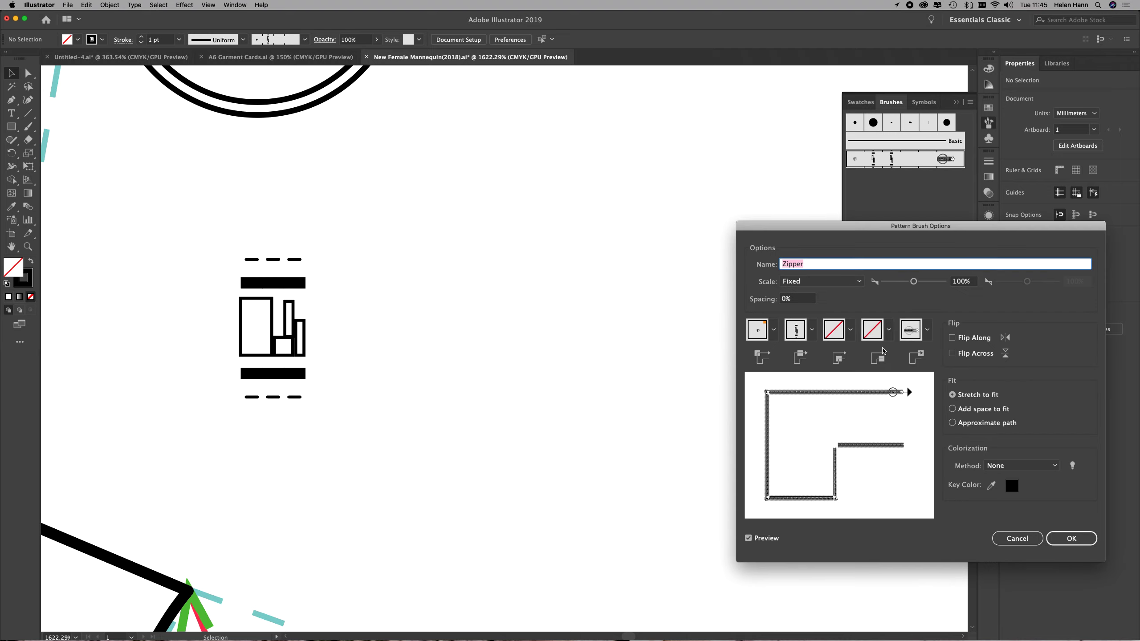
{"action": "left_click", "coordinate": [889, 329]}
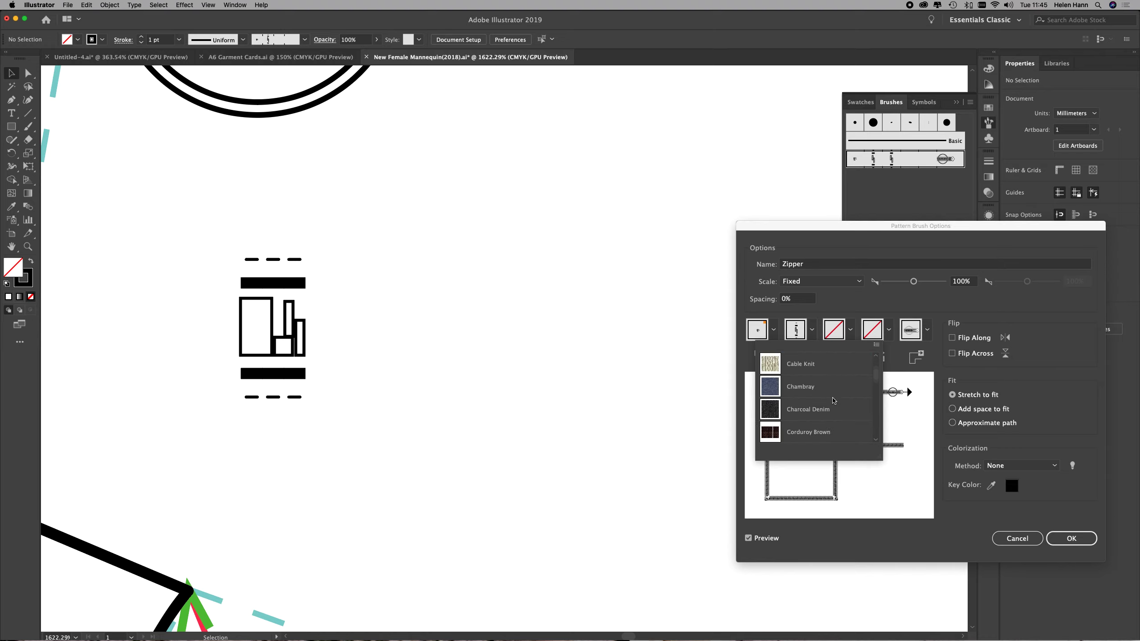
{"action": "scroll", "coordinate": [834, 400], "scroll_direction": "down", "scroll_amount": 6}
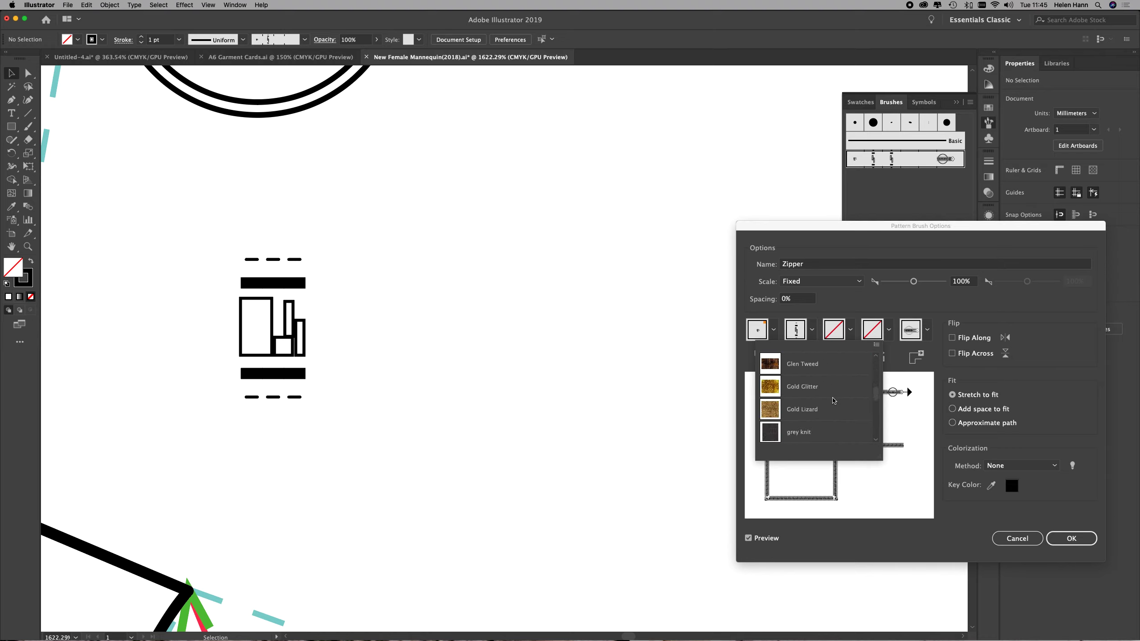
{"action": "scroll", "coordinate": [834, 401], "scroll_direction": "down", "scroll_amount": 6}
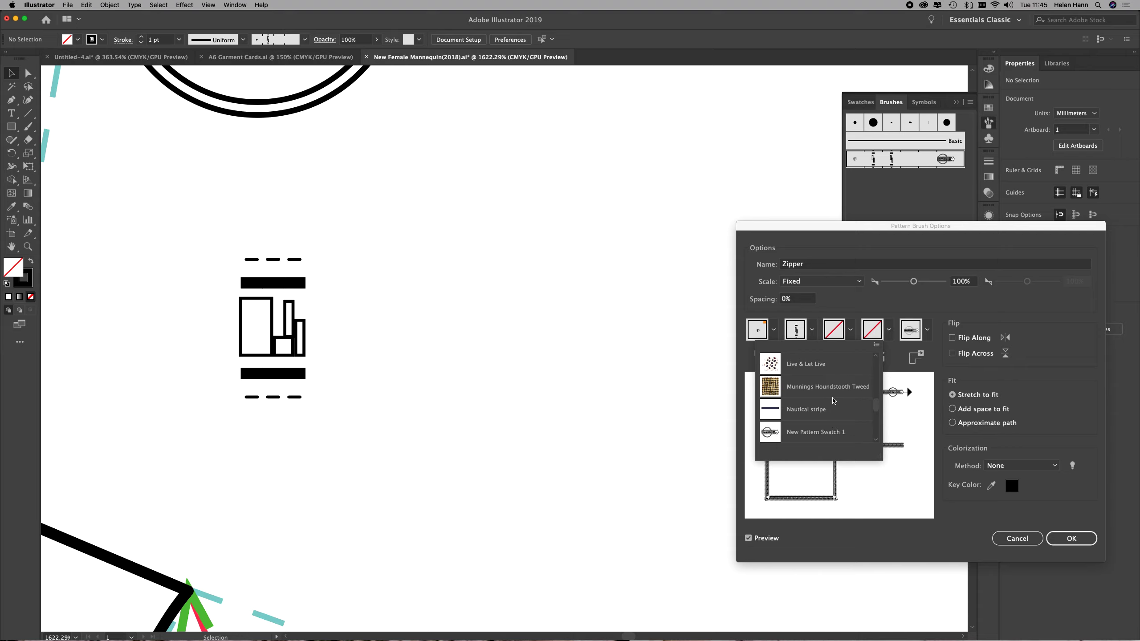
{"action": "scroll", "coordinate": [834, 400], "scroll_direction": "down", "scroll_amount": 1}
{"action": "left_click", "coordinate": [818, 438]}
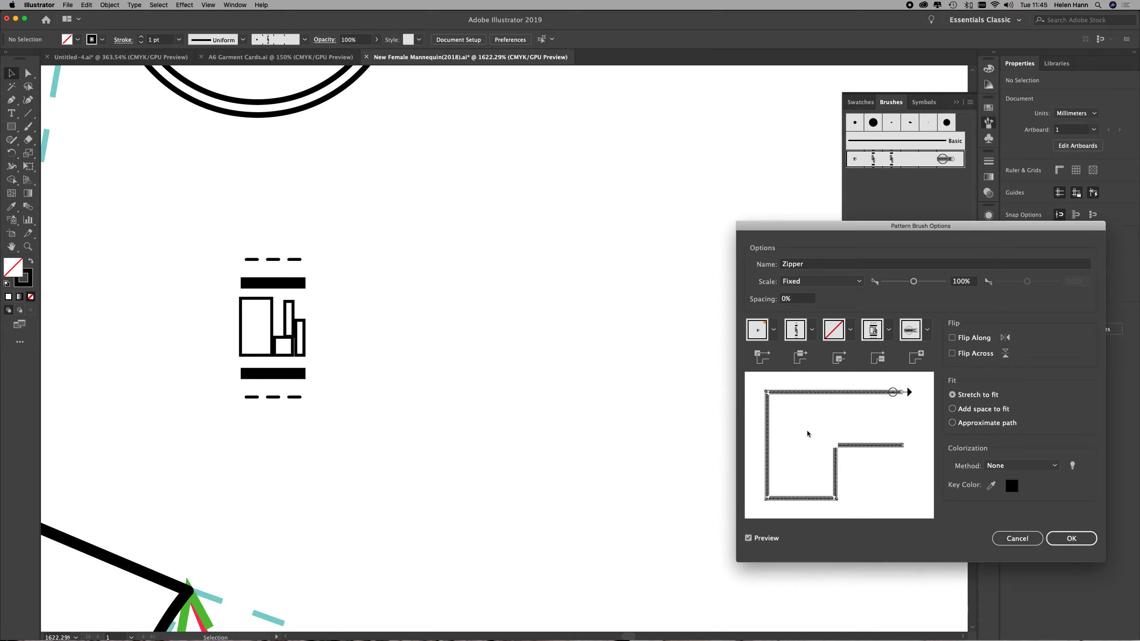
{"action": "left_click", "coordinate": [1074, 541]}
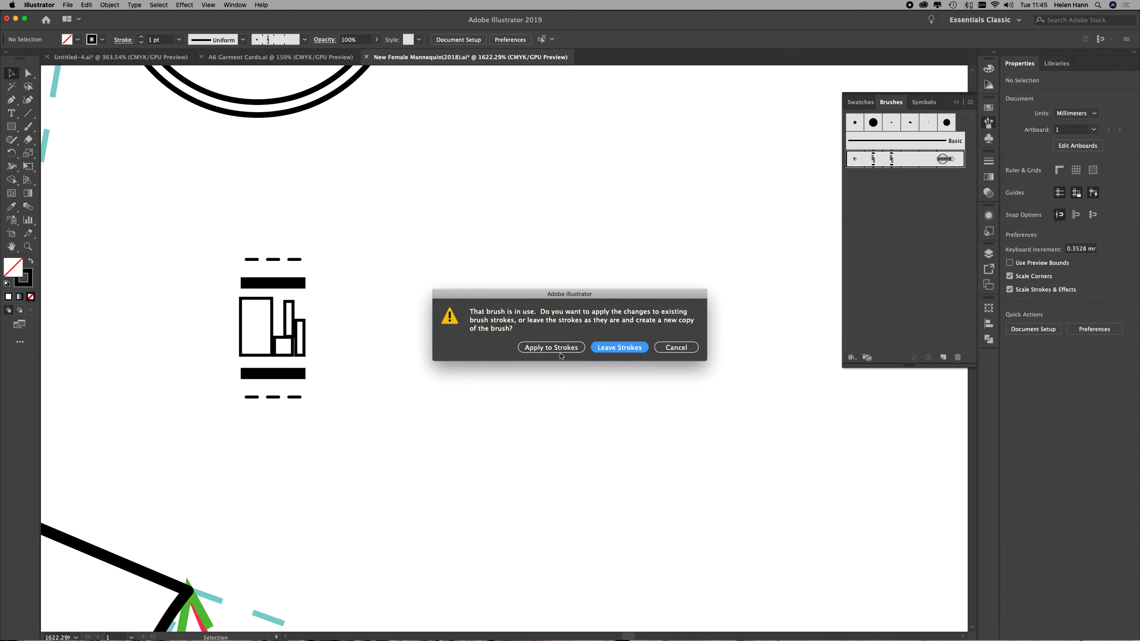
{"action": "left_click", "coordinate": [561, 355]}
{"action": "left_click", "coordinate": [367, 263], "text": "alt"}
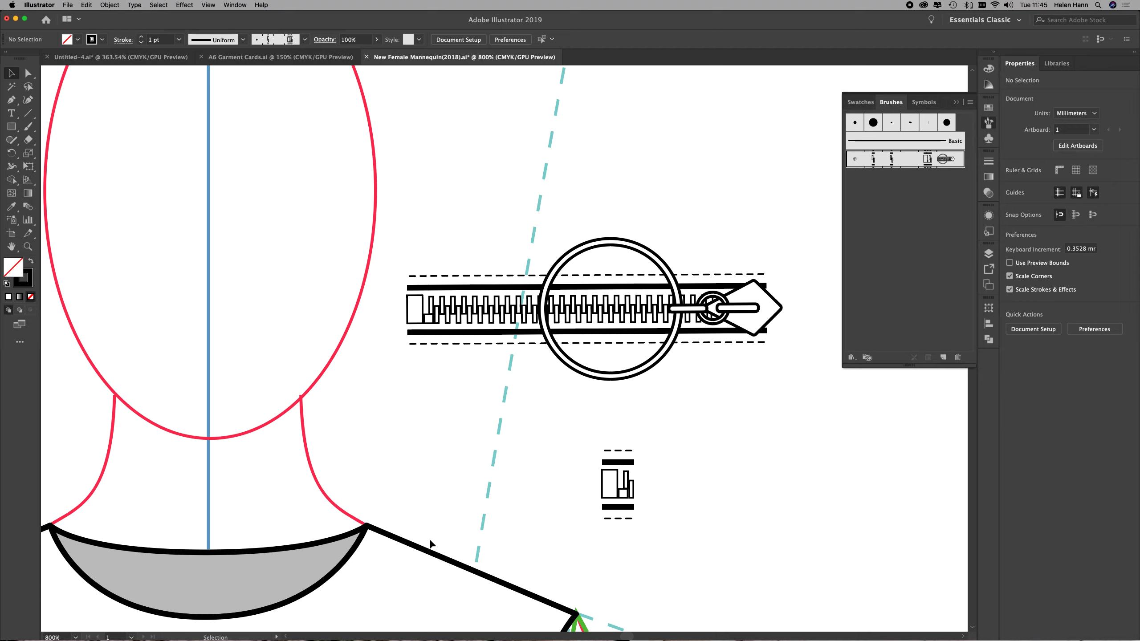
Draw a straight vertical Pen path from the neckline centre down to near the waist seam
{"action": "left_click", "coordinate": [244, 542], "text": "alt"}
{"action": "scroll", "coordinate": [534, 456], "scroll_direction": "down", "scroll_amount": 3}
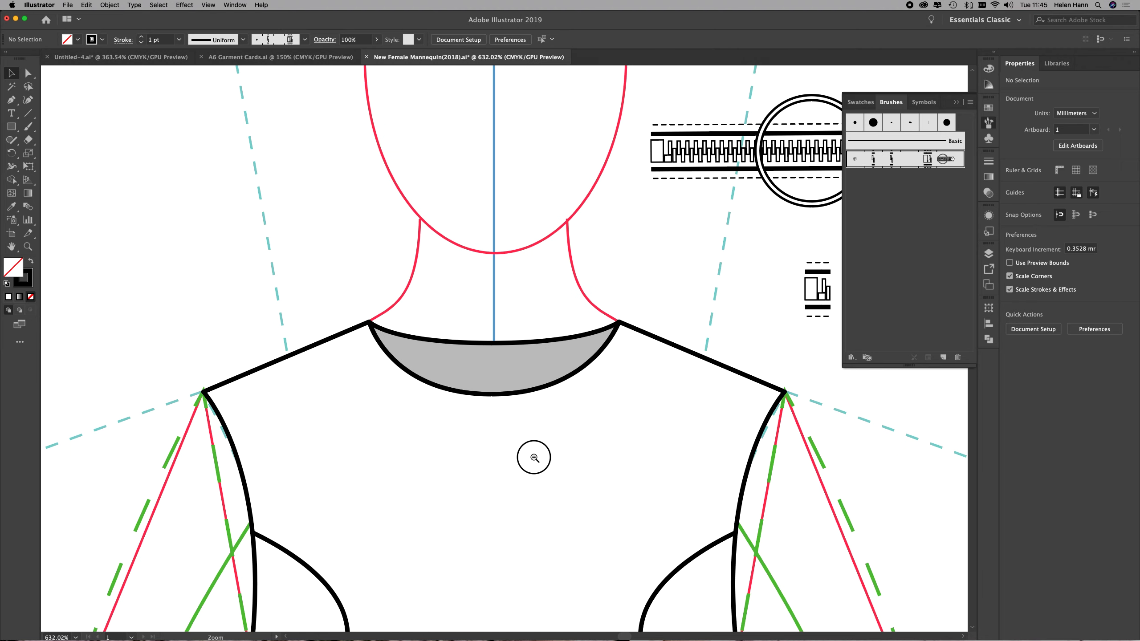
{"action": "left_click", "coordinate": [510, 487], "text": "alt"}
{"action": "left_click", "coordinate": [479, 374], "text": "alt"}
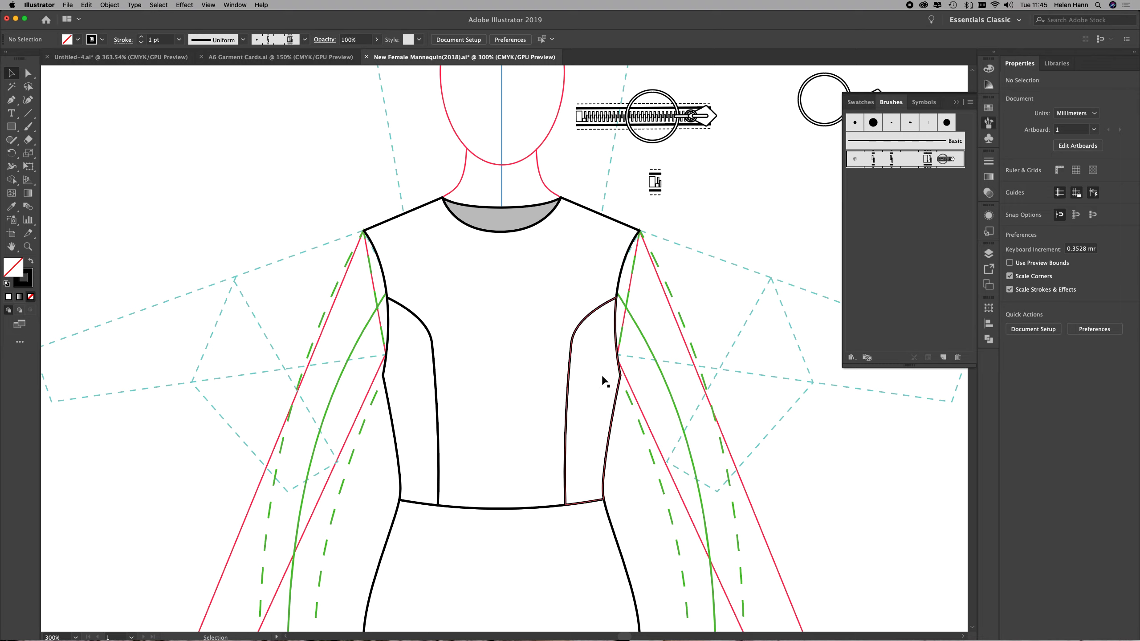
{"action": "left_click", "coordinate": [11, 100]}
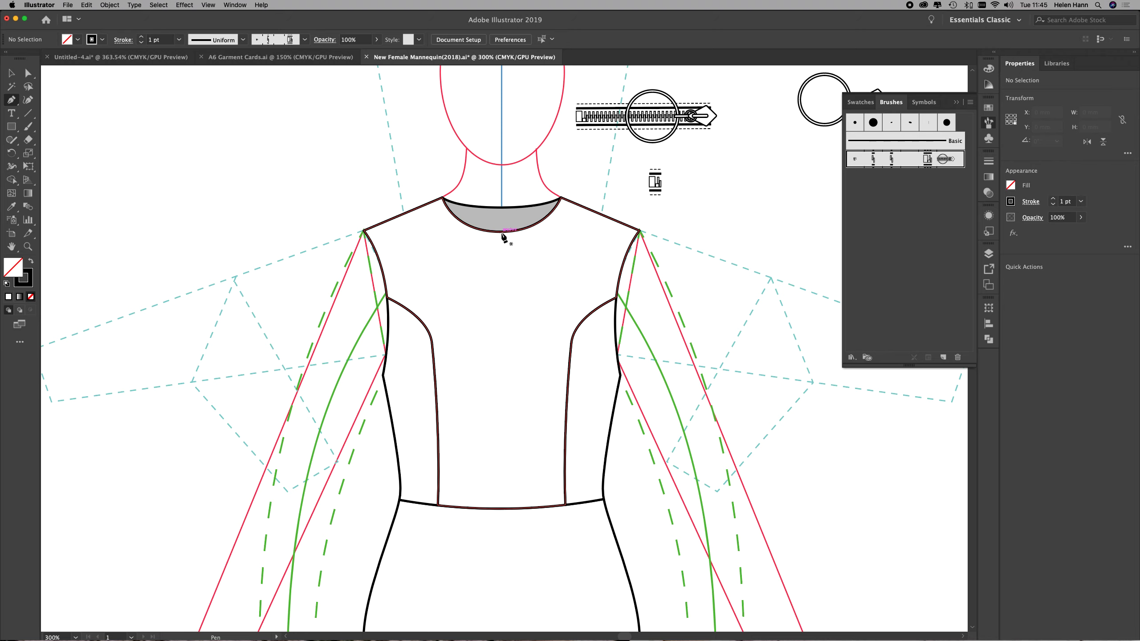
{"action": "left_click", "coordinate": [502, 232]}
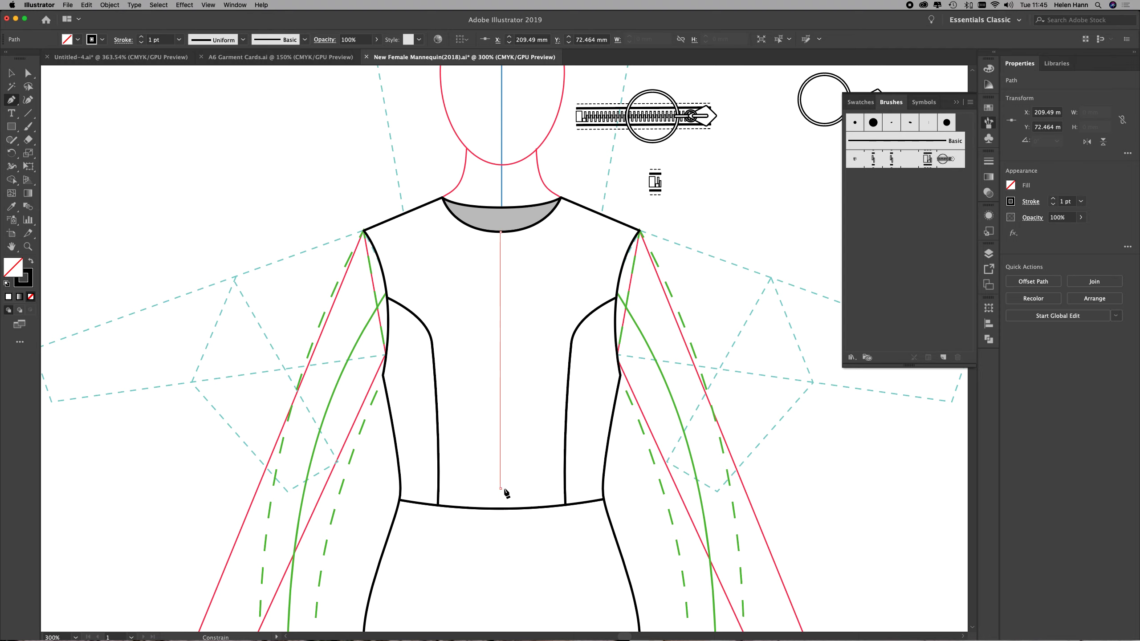
{"action": "left_click", "coordinate": [502, 488]}
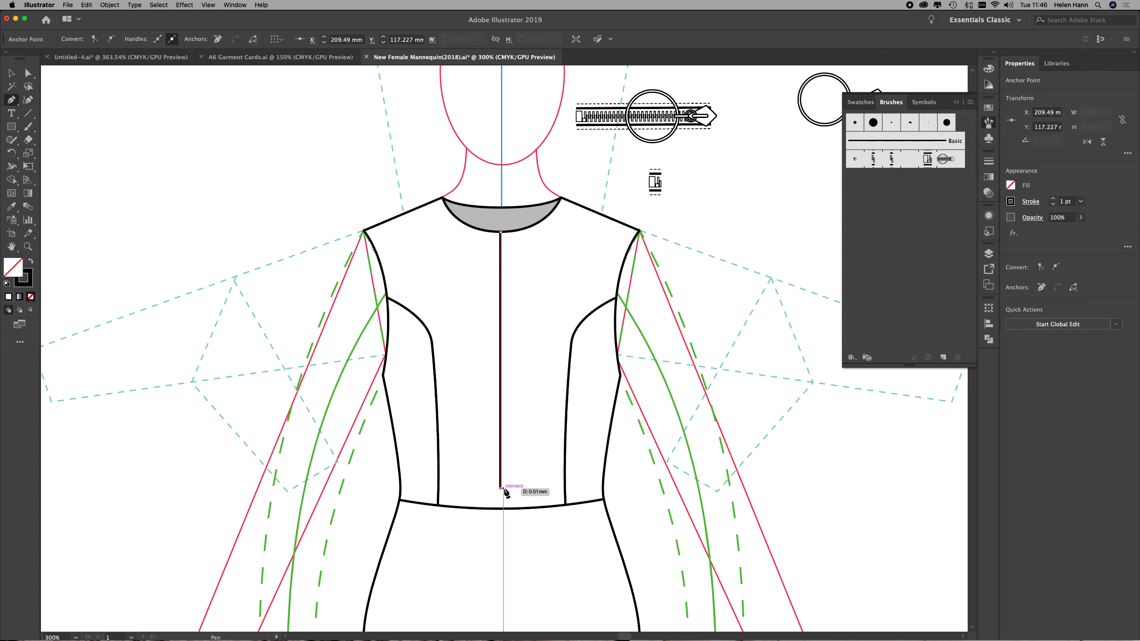
Apply the Zipper brush to the centre-front line, flipped along and scaled to 33%
{"action": "left_click", "coordinate": [907, 165]}
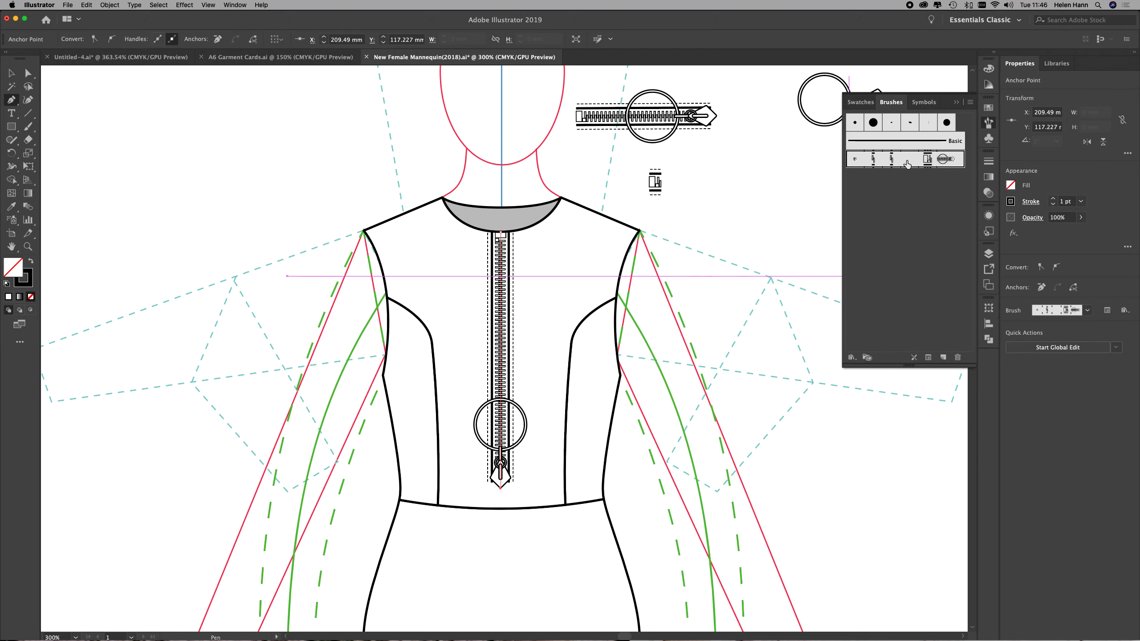
{"action": "double_click", "coordinate": [957, 160]}
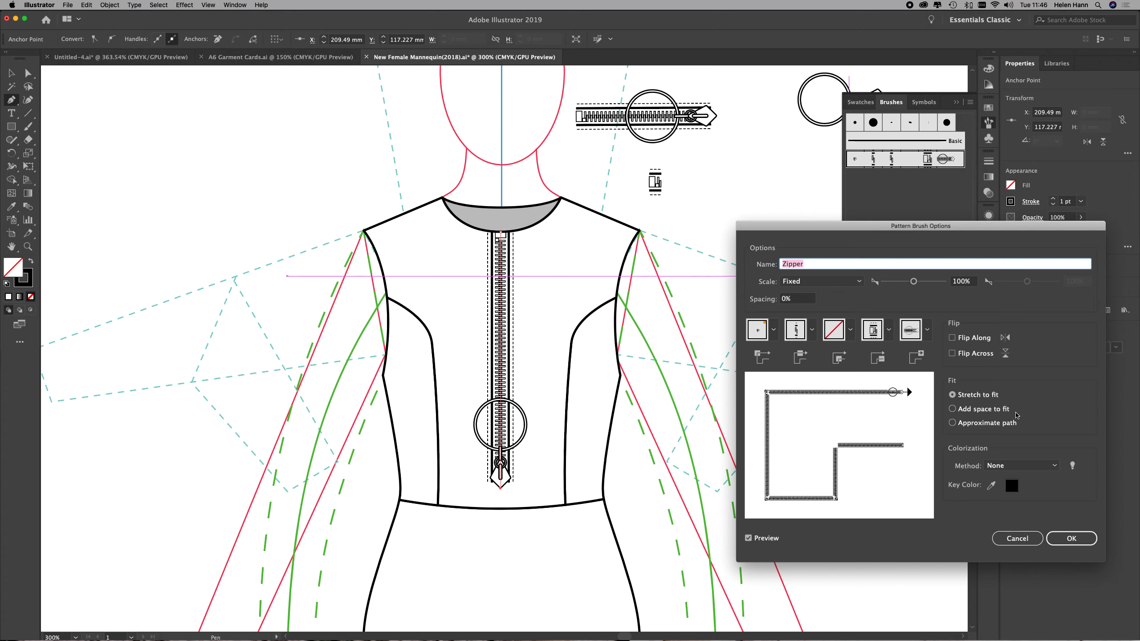
{"action": "left_click", "coordinate": [970, 358]}
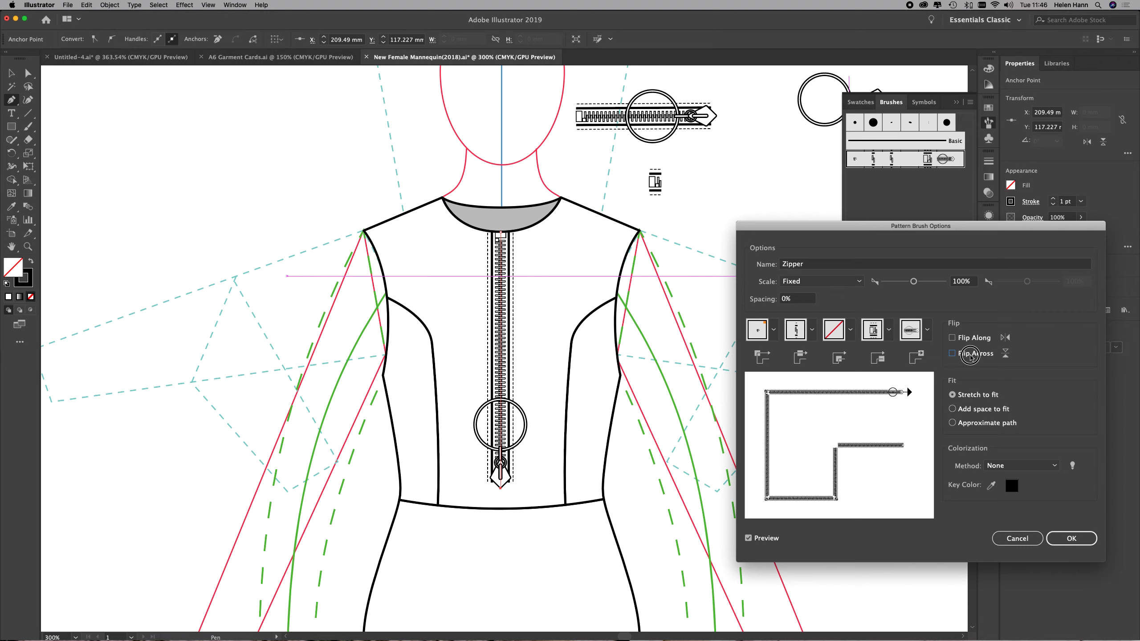
{"action": "left_click", "coordinate": [768, 543]}
{"action": "left_click", "coordinate": [768, 541]}
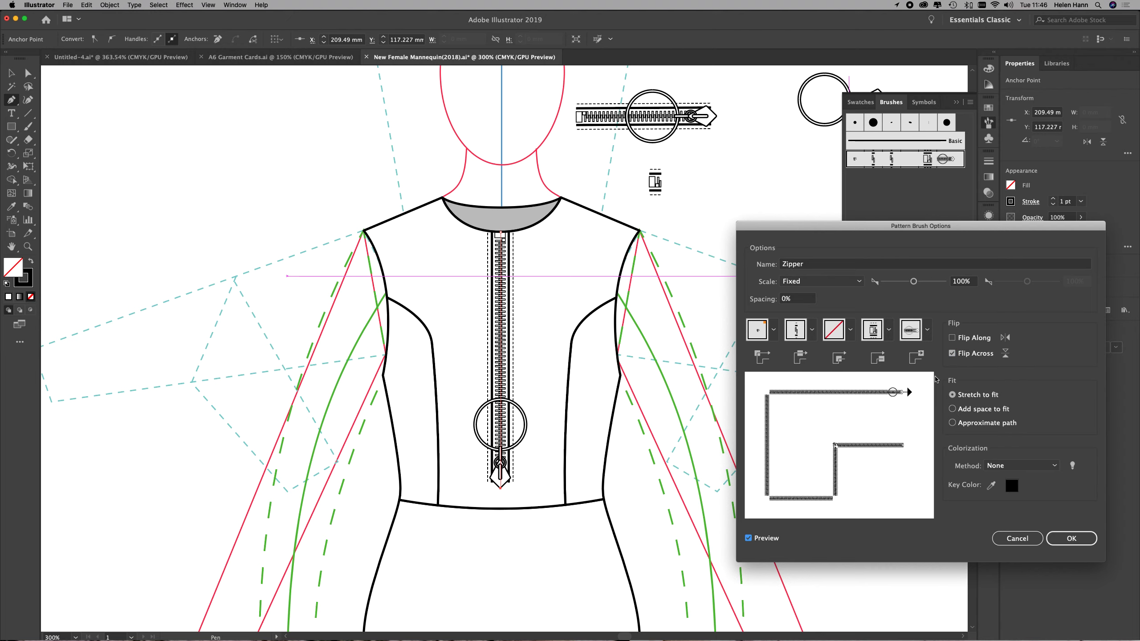
{"action": "left_click", "coordinate": [953, 337]}
{"action": "left_click", "coordinate": [953, 353]}
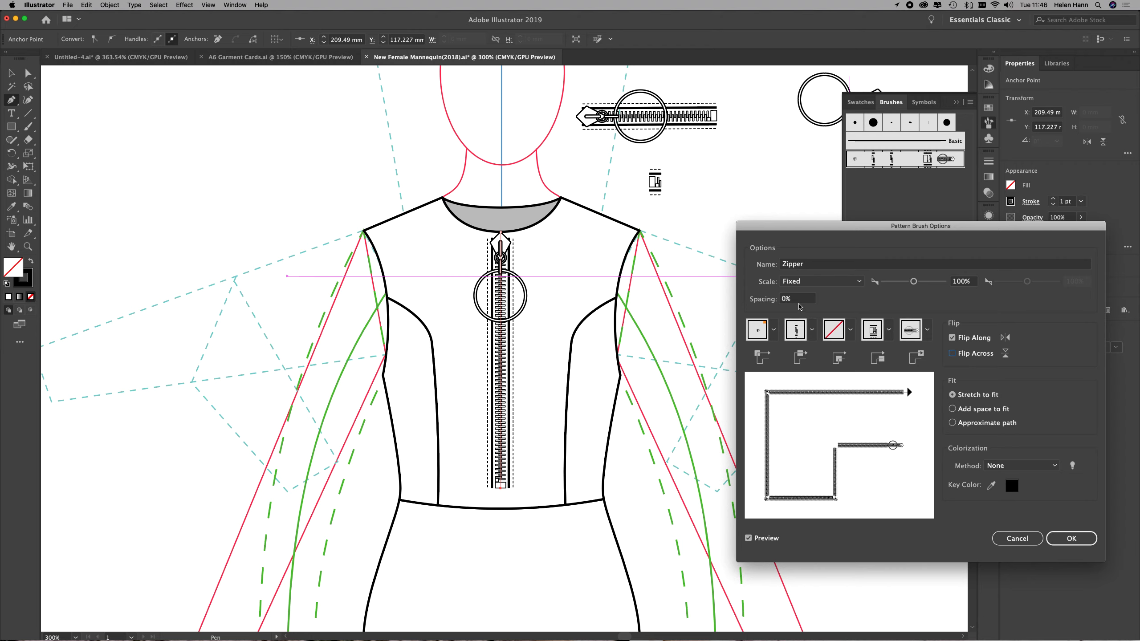
{"action": "left_click", "coordinate": [912, 282]}
{"action": "left_click_drag", "start_coordinate": [912, 282], "coordinate": [891, 284]}
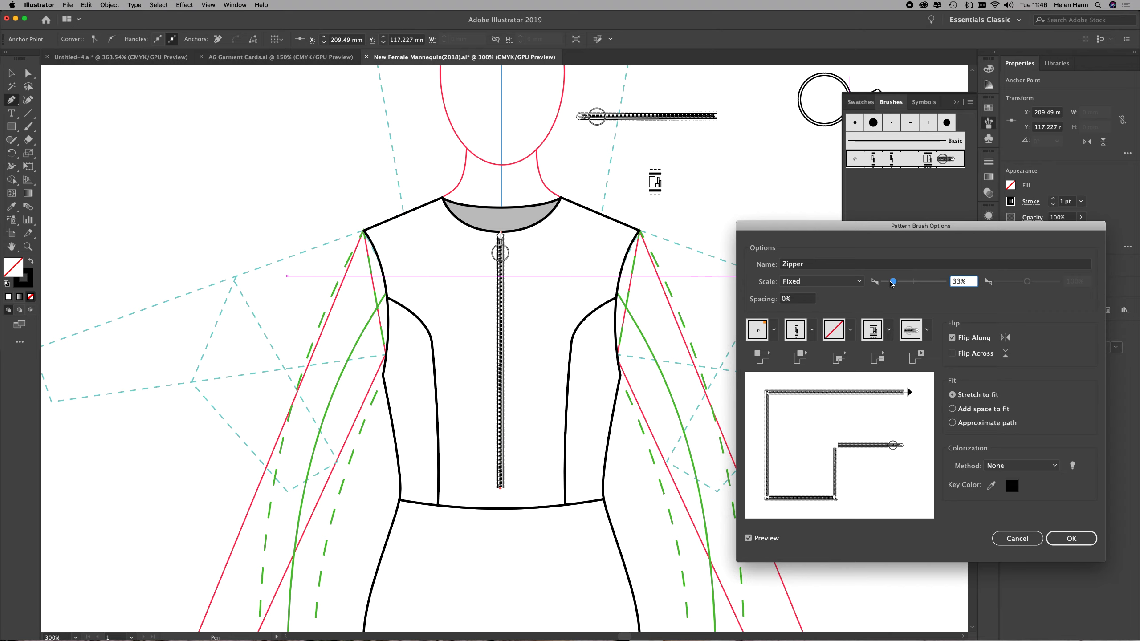
{"action": "left_click", "coordinate": [1068, 541]}
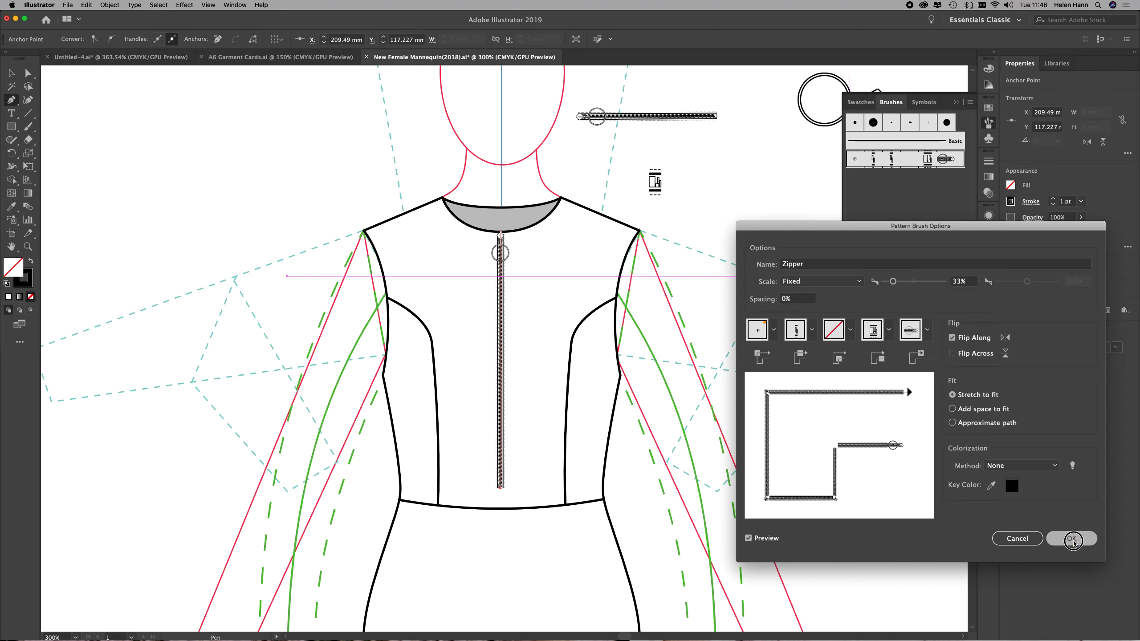
Apply the new brush settings to existing strokes and zoom in on the zipper top
{"action": "left_click", "coordinate": [546, 346]}
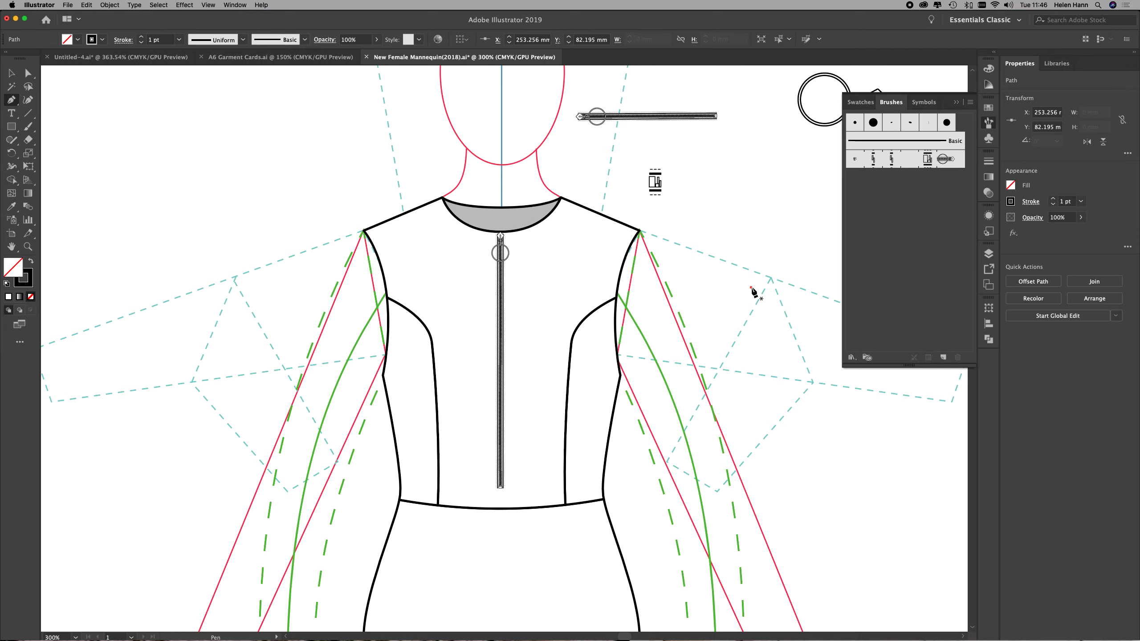
{"action": "left_click", "coordinate": [28, 246]}
{"action": "left_click_drag", "start_coordinate": [498, 239], "coordinate": [629, 315]}
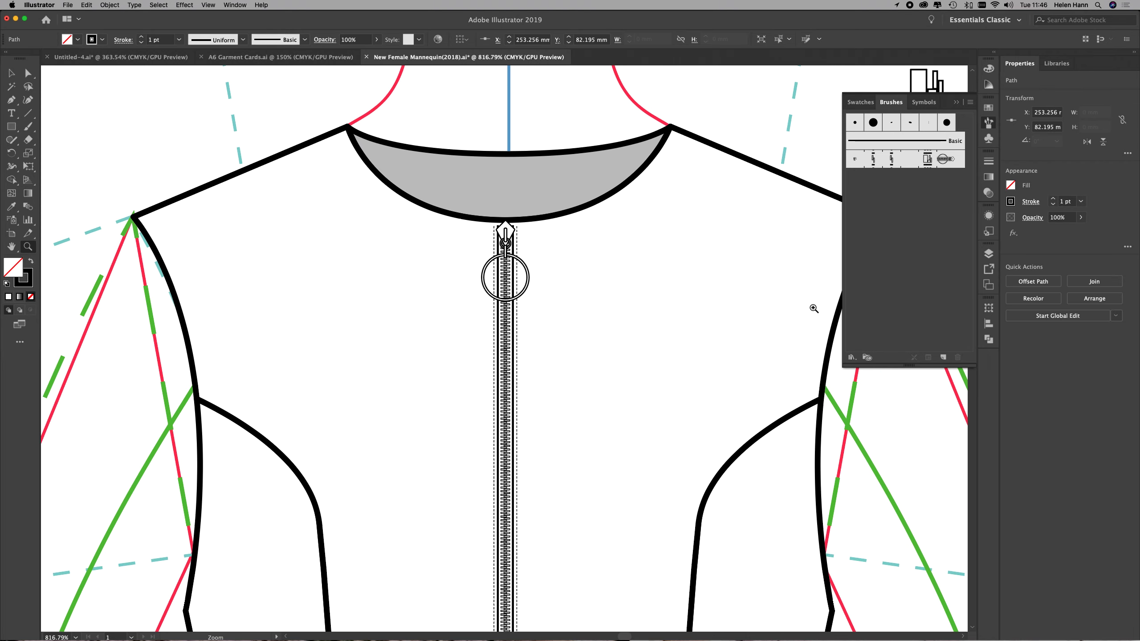